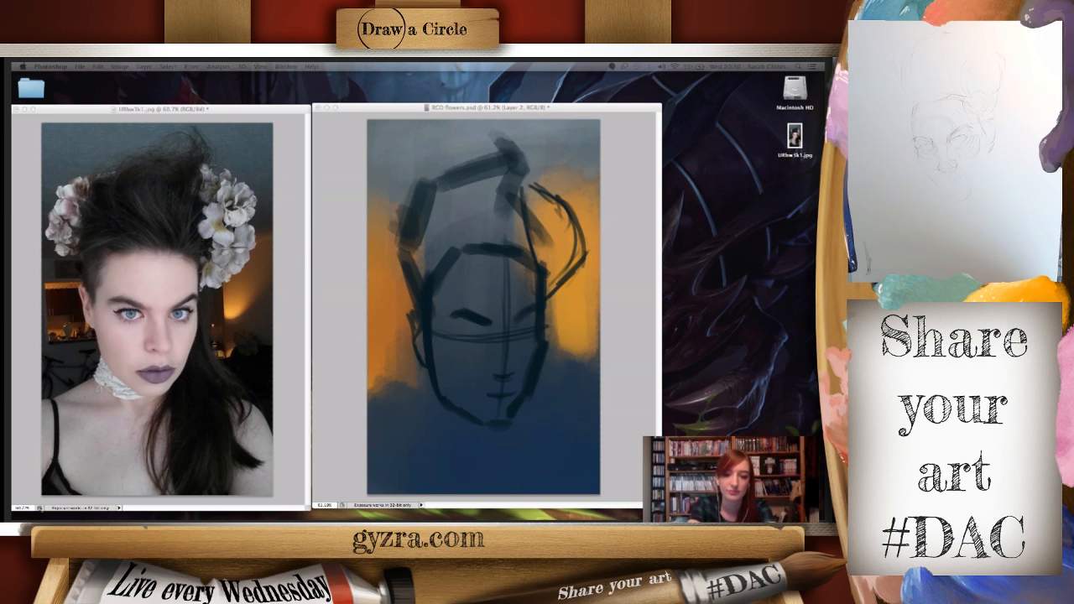
- Sketch the outline of the left flower cluster and curved strands of swept-up hair above the forehead
left_click(419, 192)
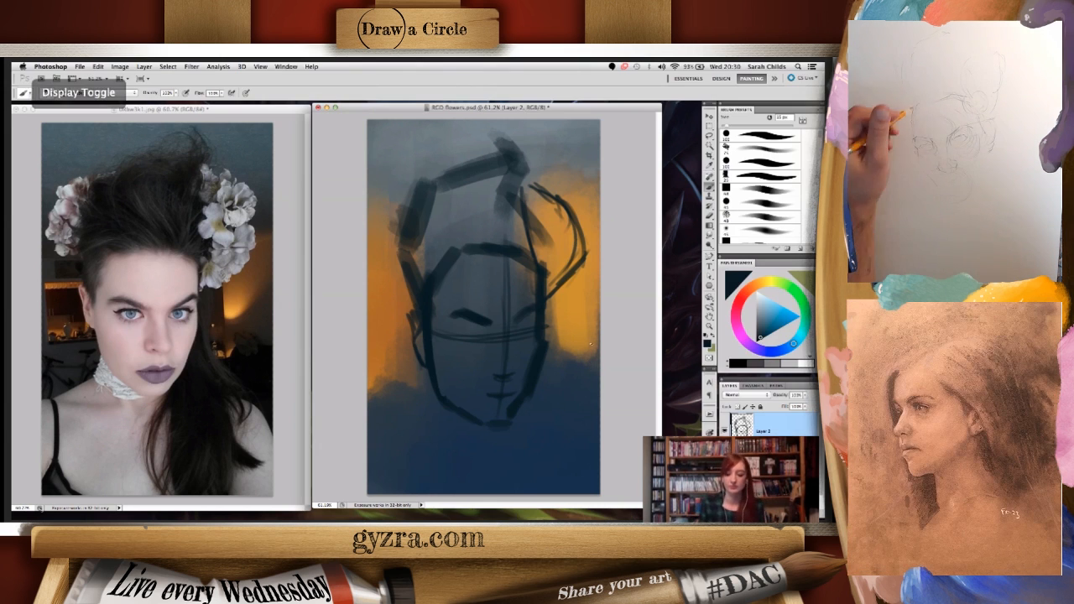
mouse_move(412, 186)
left_mouse_down()
mouse_move(401, 255)
mouse_move(436, 194)
left_mouse_up()
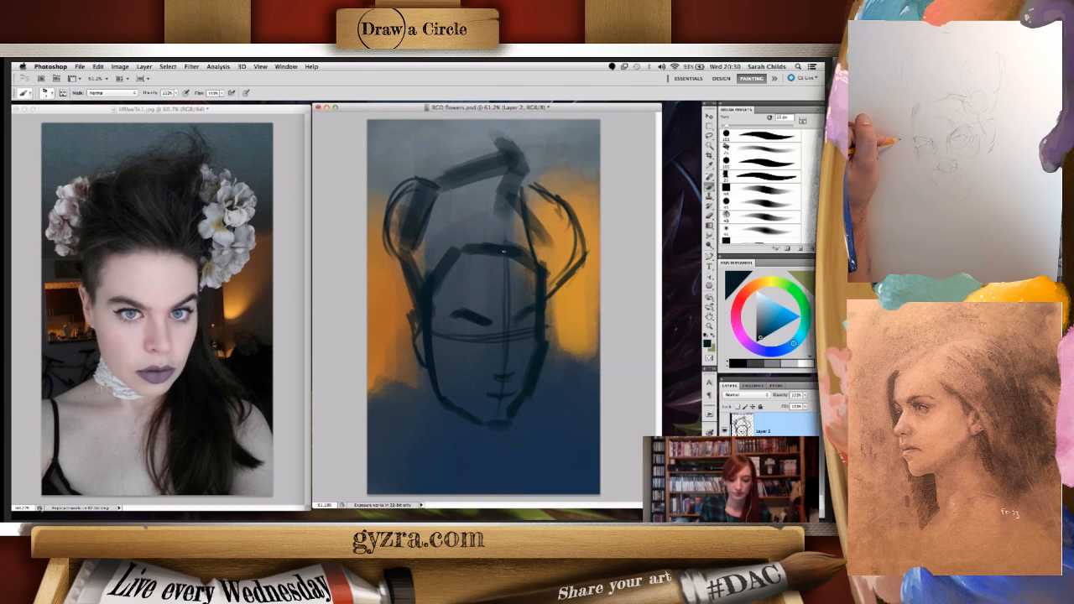
mouse_move(507, 245)
left_mouse_down()
mouse_move(484, 197)
mouse_move(509, 156)
left_mouse_up()
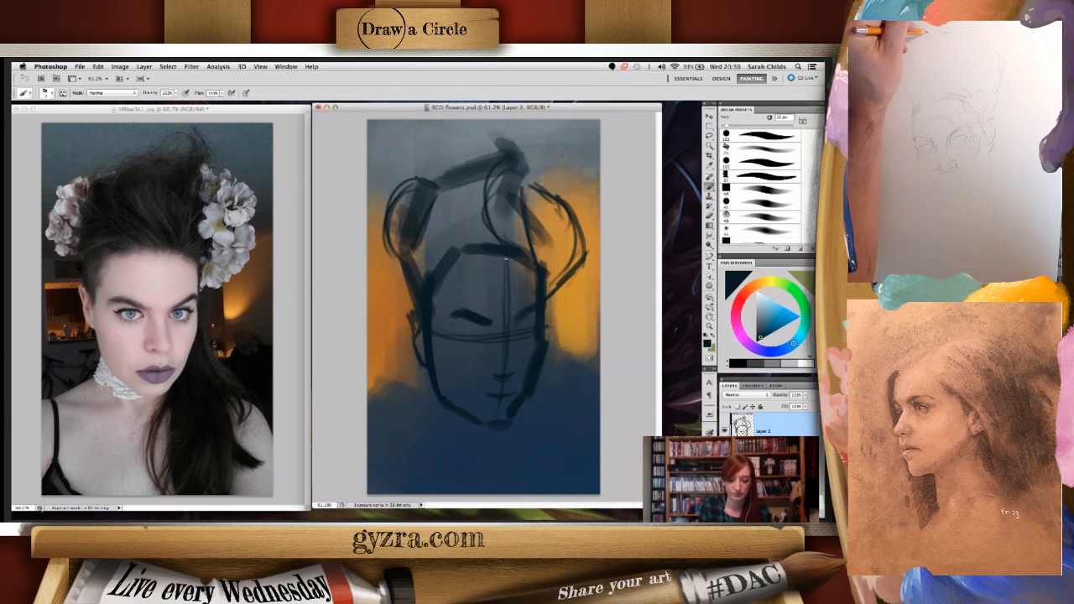
left_click_drag(472, 245, 483, 178)
mouse_move(463, 245)
left_mouse_down()
mouse_move(411, 260)
mouse_move(410, 285)
mouse_move(417, 261)
mouse_move(448, 248)
mouse_move(432, 246)
mouse_move(454, 243)
mouse_move(429, 211)
left_mouse_up()
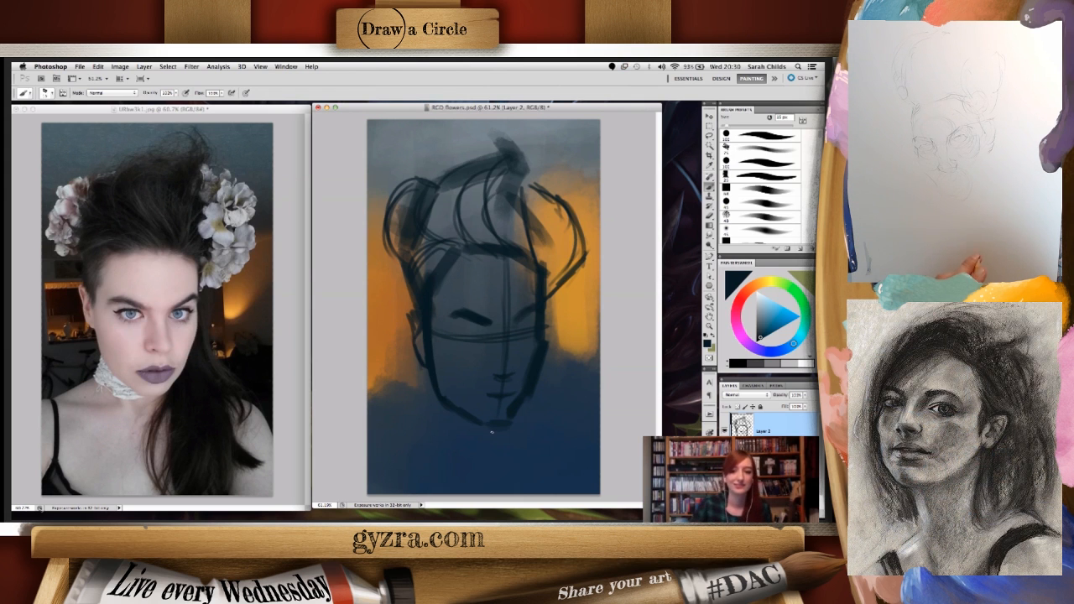
key("super+Tab")
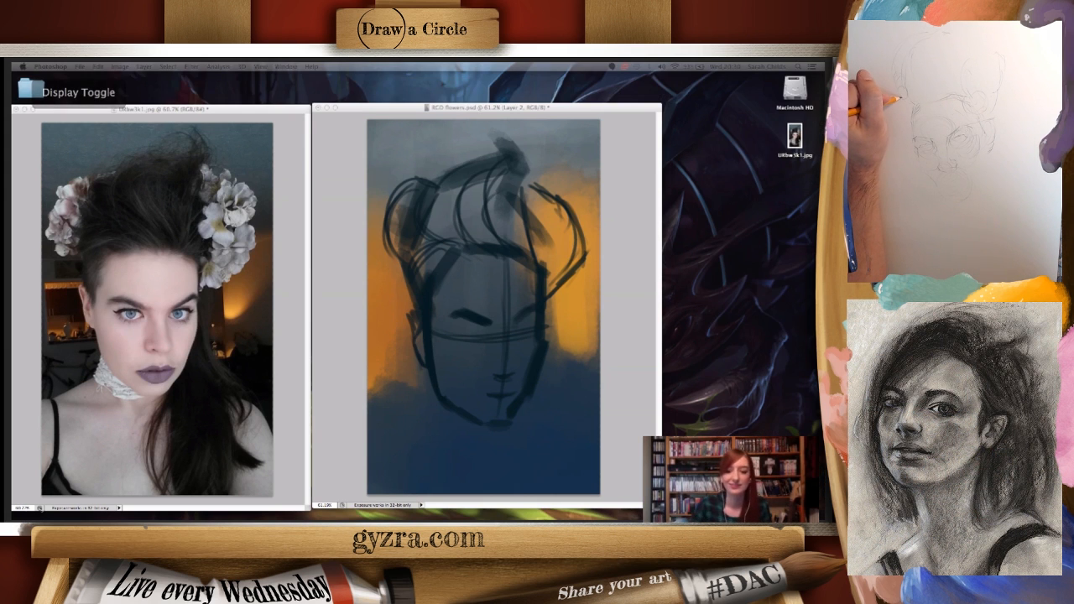
key("super+Tab")
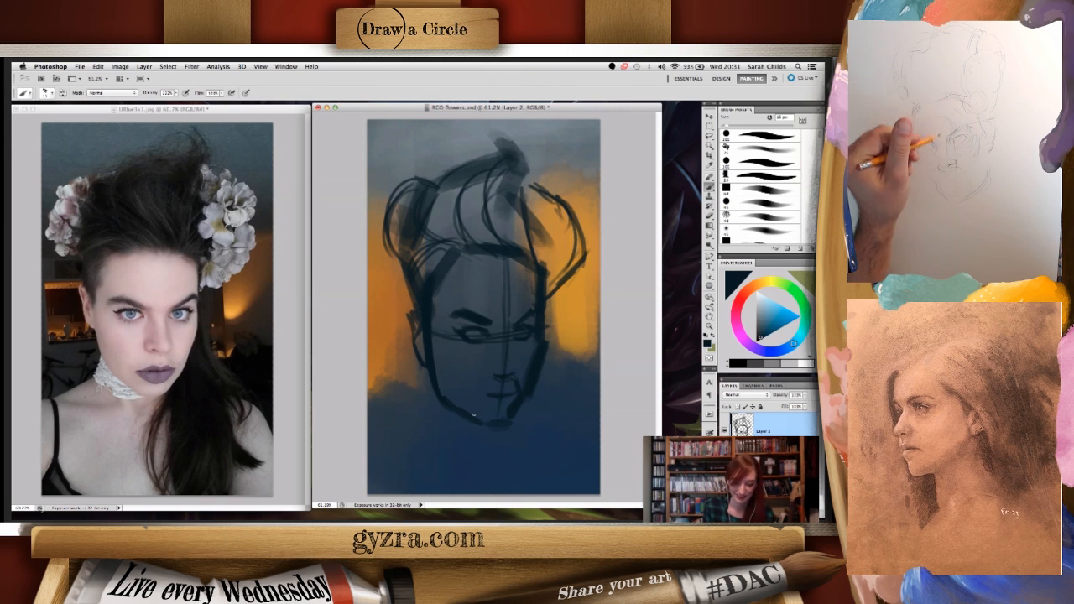
- Sketch a curved chin contour around the mouth and long hair strands falling along the right side of the face
left_click_drag(475, 383, 480, 419)
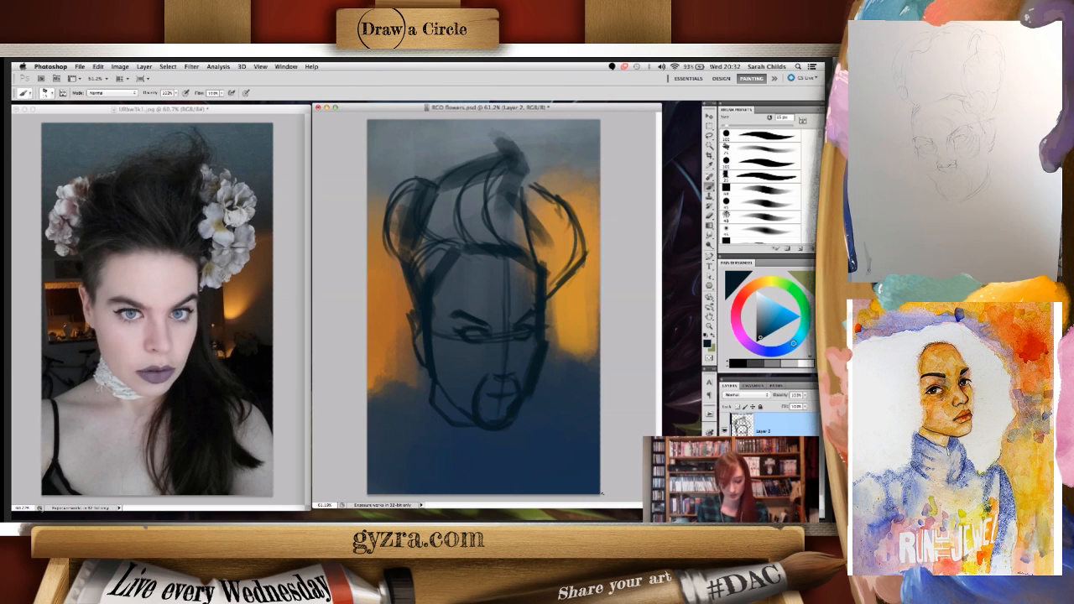
left_click_drag(555, 286, 556, 384)
left_click_drag(549, 329, 551, 364)
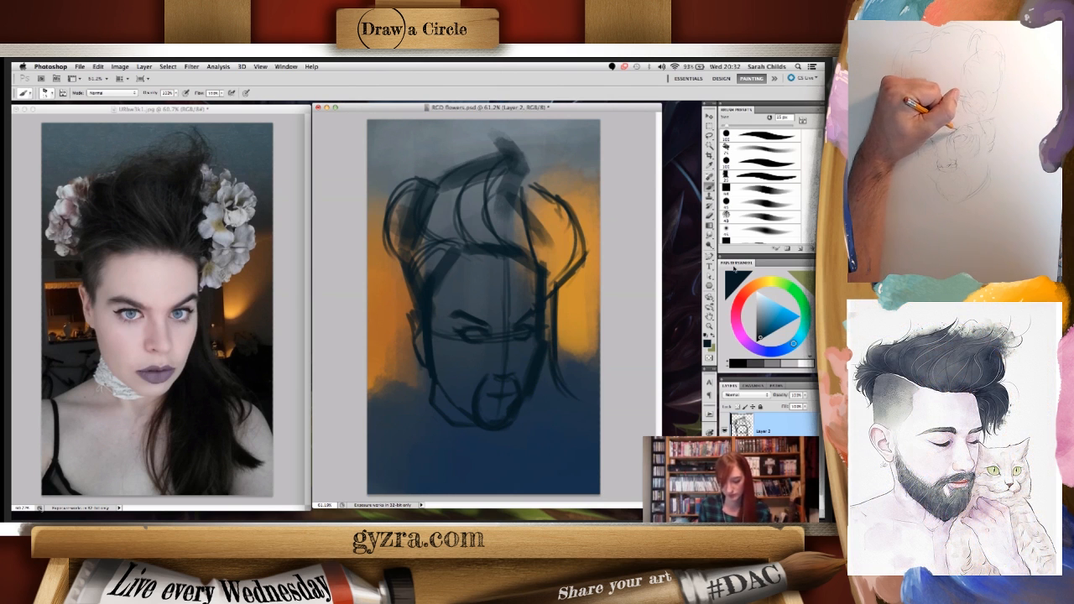
- Shift the sketch layer slightly up and left, and extend the falling hair with curved brush strokes at its lower end
key("v")
left_click_drag(536, 366, 532, 359)
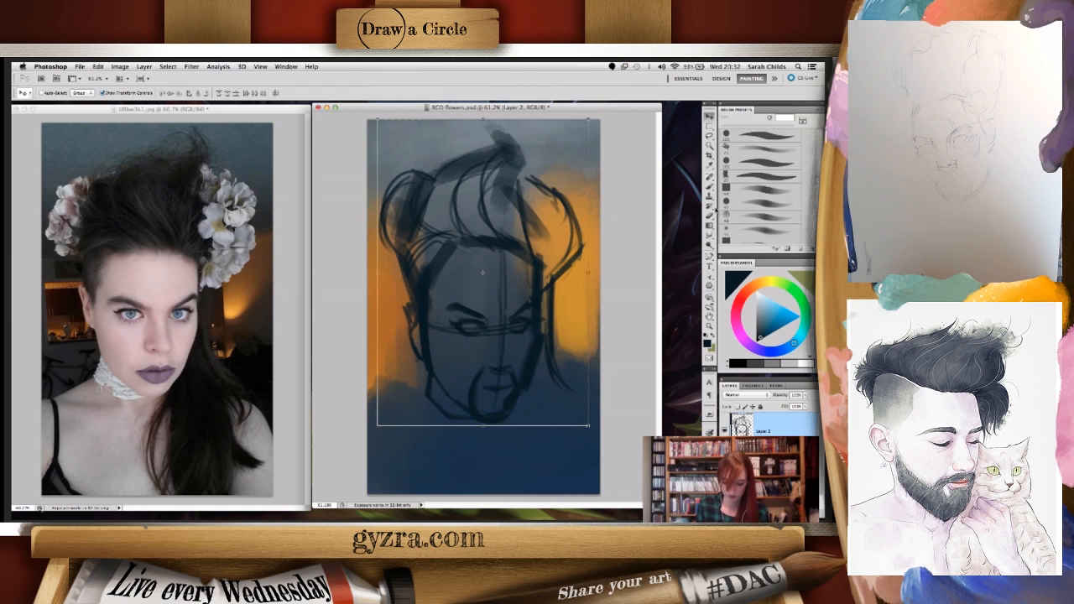
key("b")
mouse_move(577, 420)
left_mouse_down()
mouse_move(554, 403)
mouse_move(599, 417)
left_mouse_up()
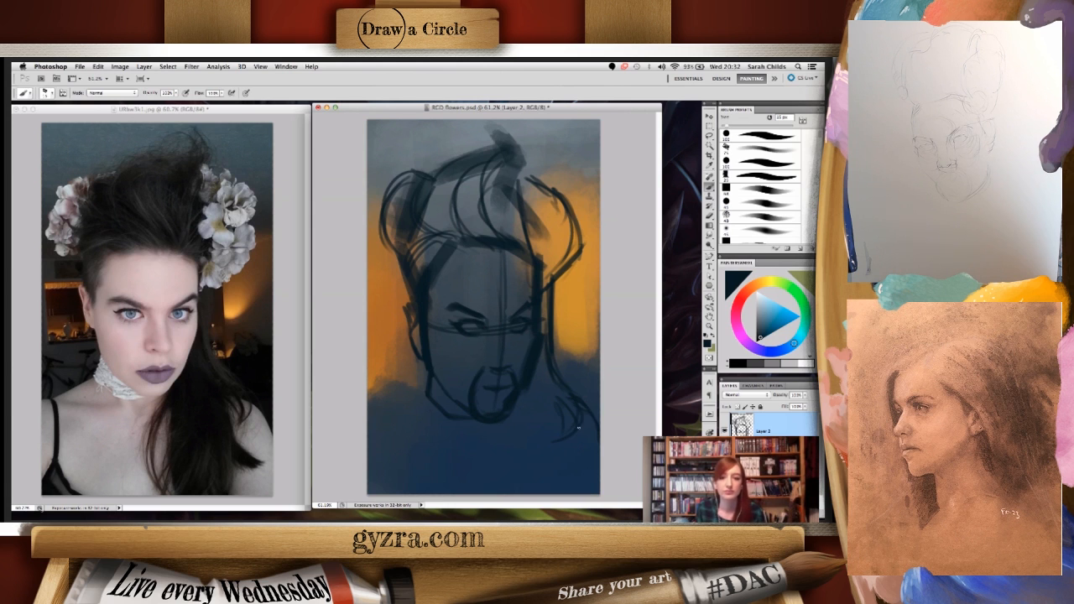
key("super+Tab")
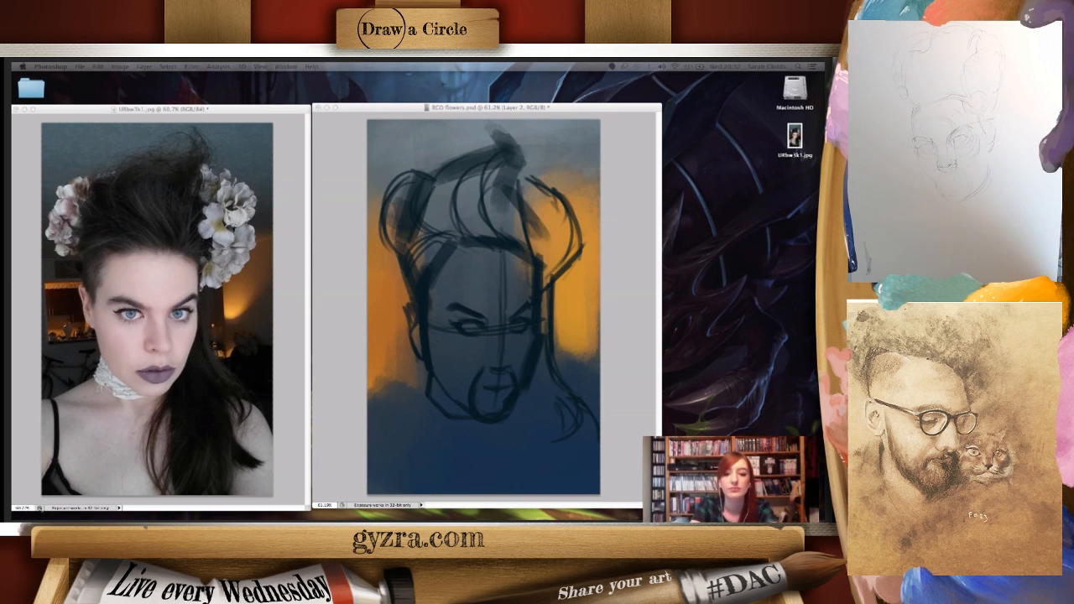
key("Tab")
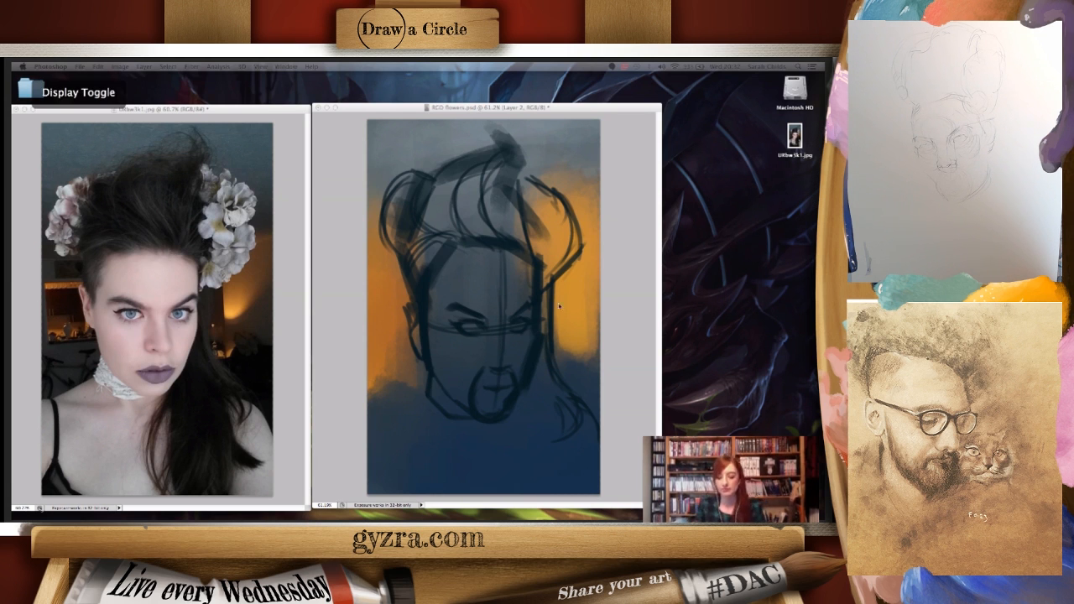
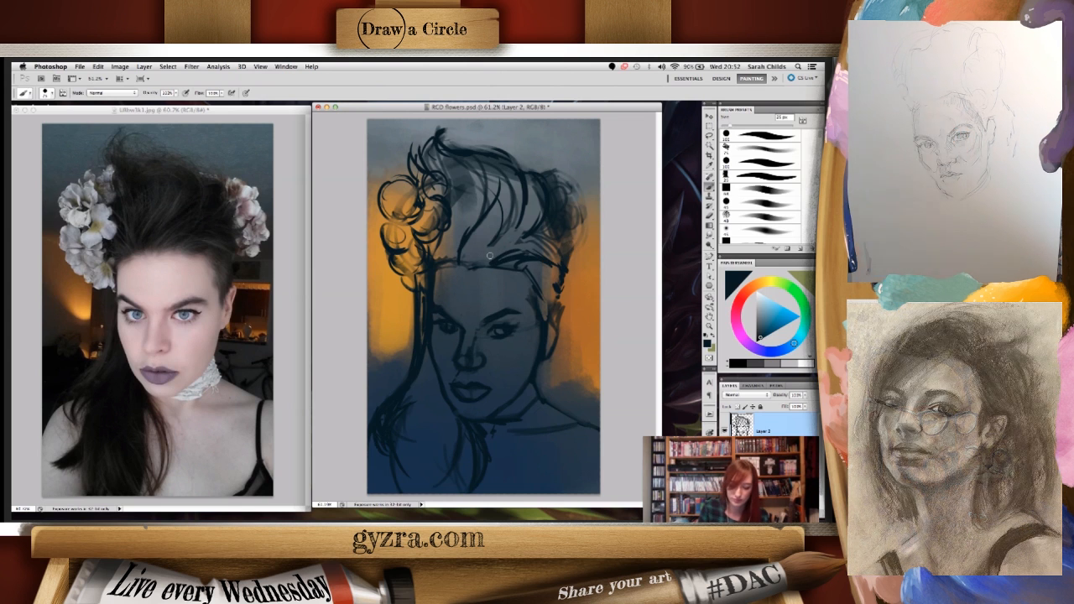
- Sketch curled petals in the right flower cluster, detail the left cluster's blossoms, and add a new empty layer above the sketch
mouse_move(537, 191)
left_mouse_down()
mouse_move(527, 232)
mouse_move(557, 248)
left_mouse_up()
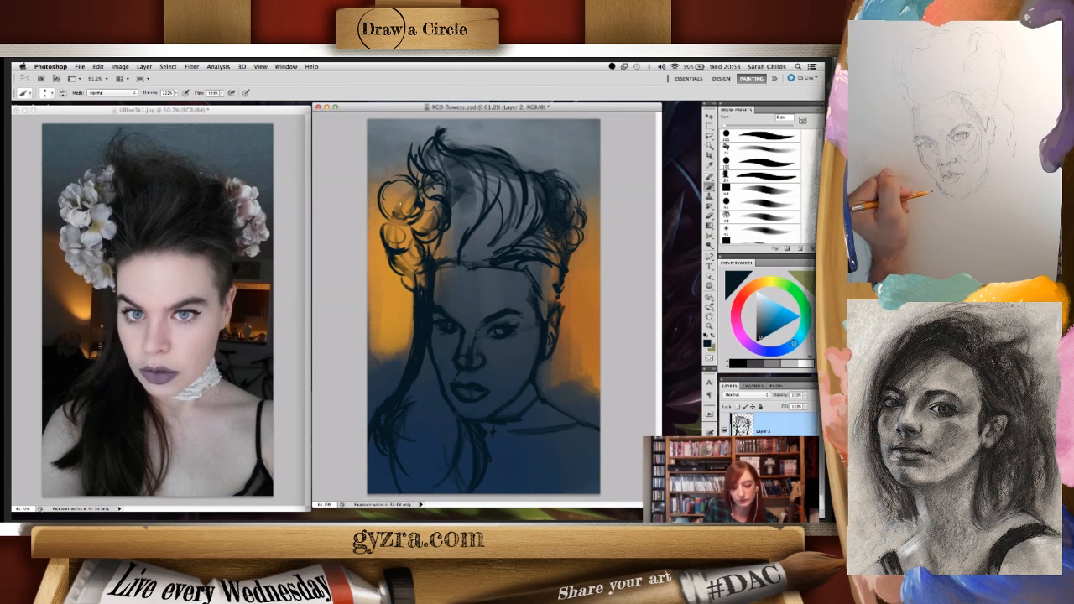
mouse_move(399, 203)
left_mouse_down()
mouse_move(406, 182)
mouse_move(383, 214)
mouse_move(412, 221)
left_mouse_up()
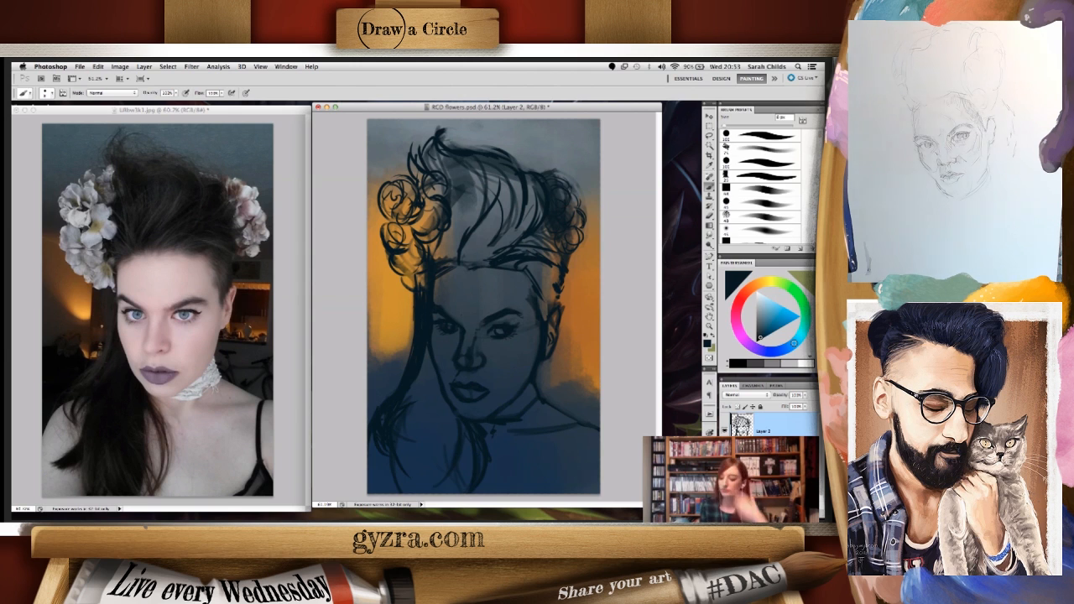
key("super+shift+alt+n")
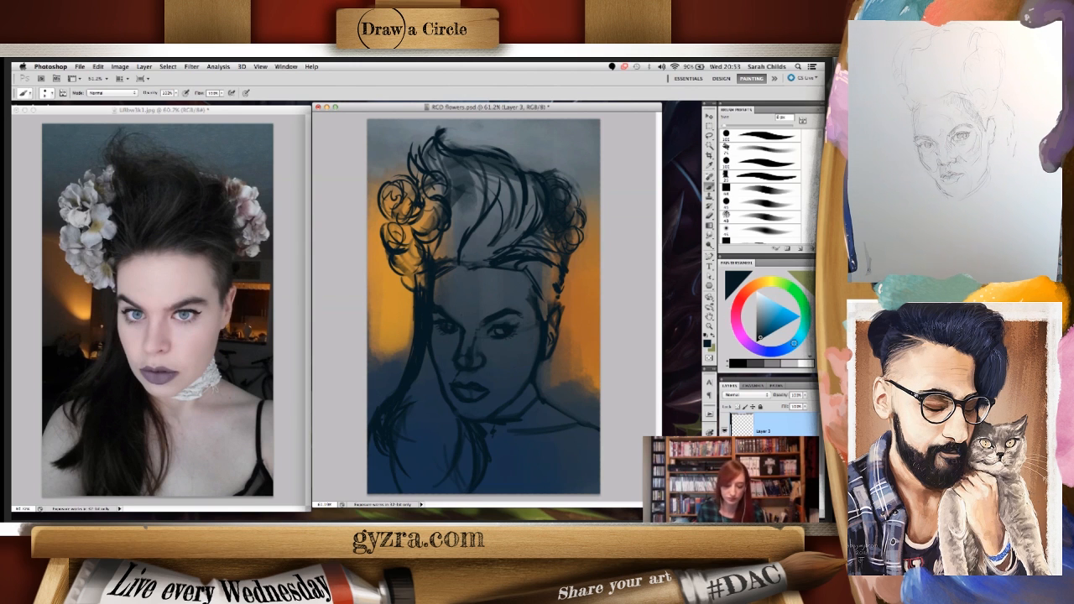
- Flip both the portrait canvas and the reference photo horizontally, and return to the portrait document
left_click(120, 66)
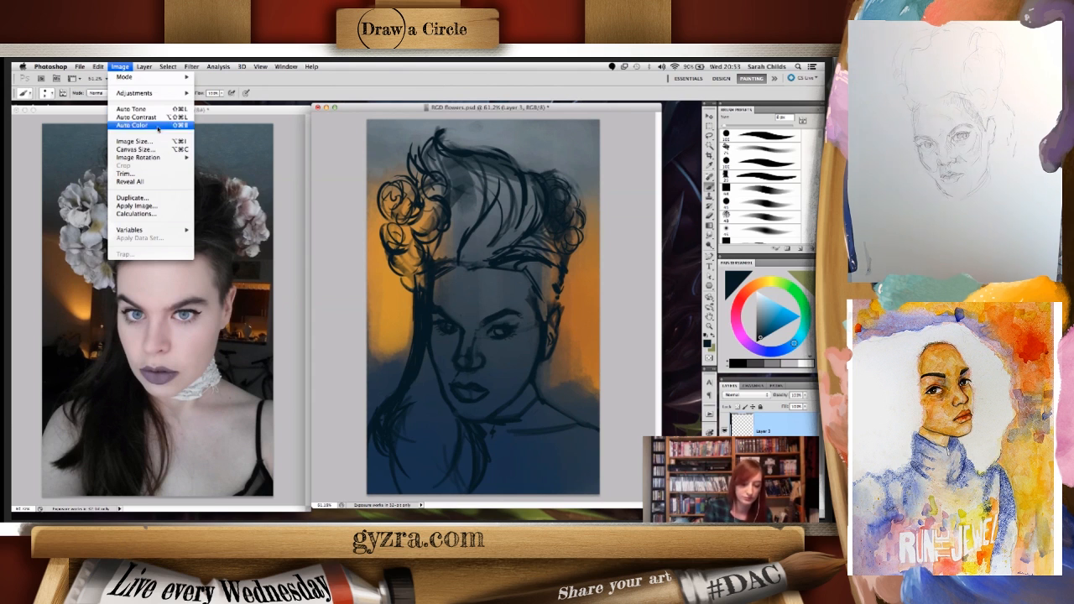
mouse_move(147, 157)
left_click(237, 196)
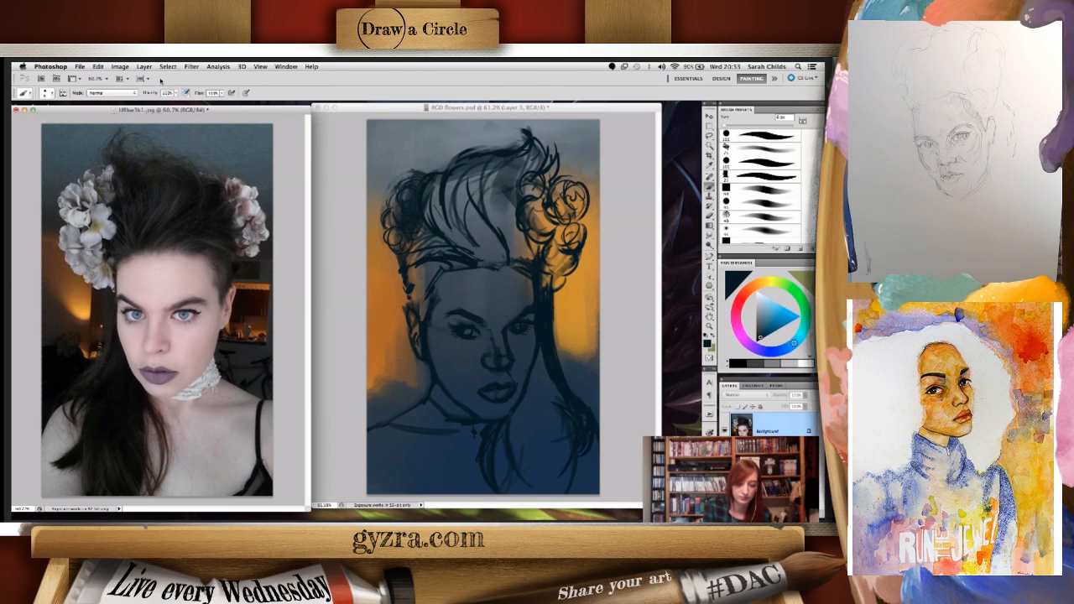
left_click(120, 66)
mouse_move(147, 157)
left_click(237, 197)
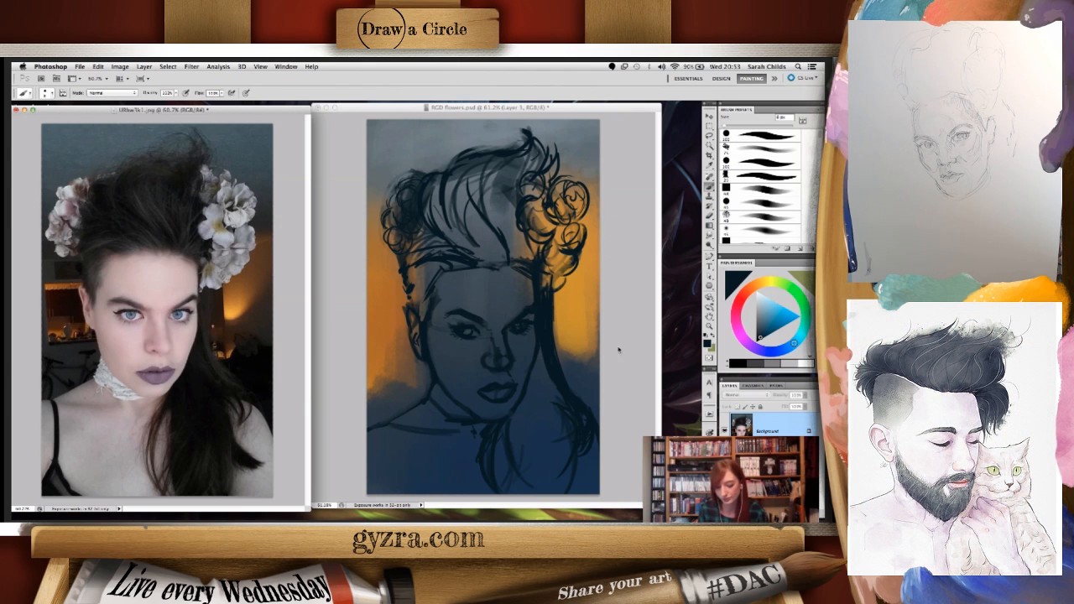
left_click(618, 350)
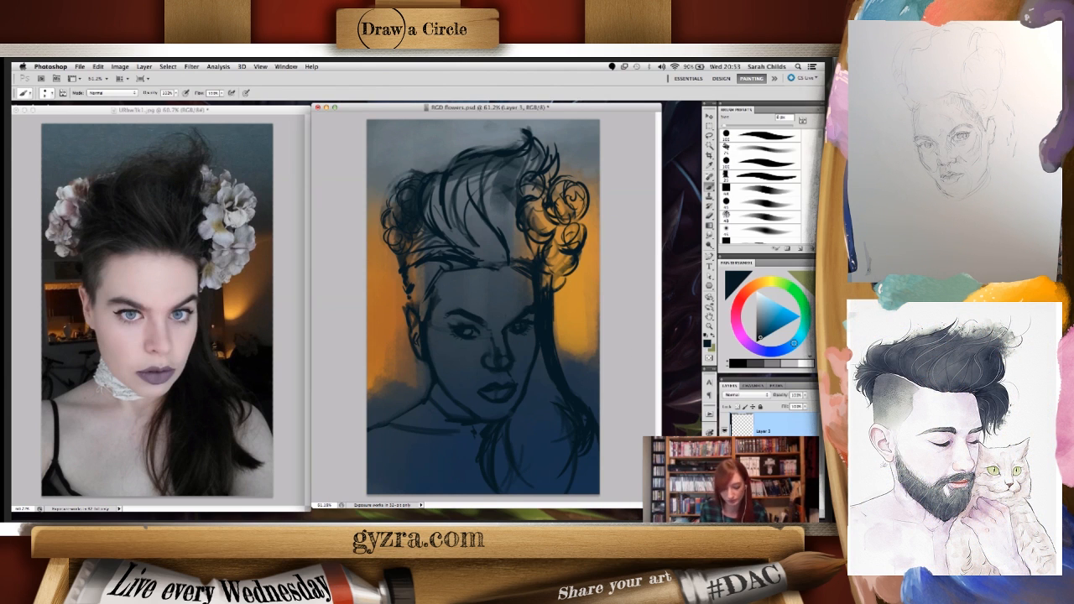
- Lasso a freehand selection around the mouth and chin and try to nudge it to the left
key("l")
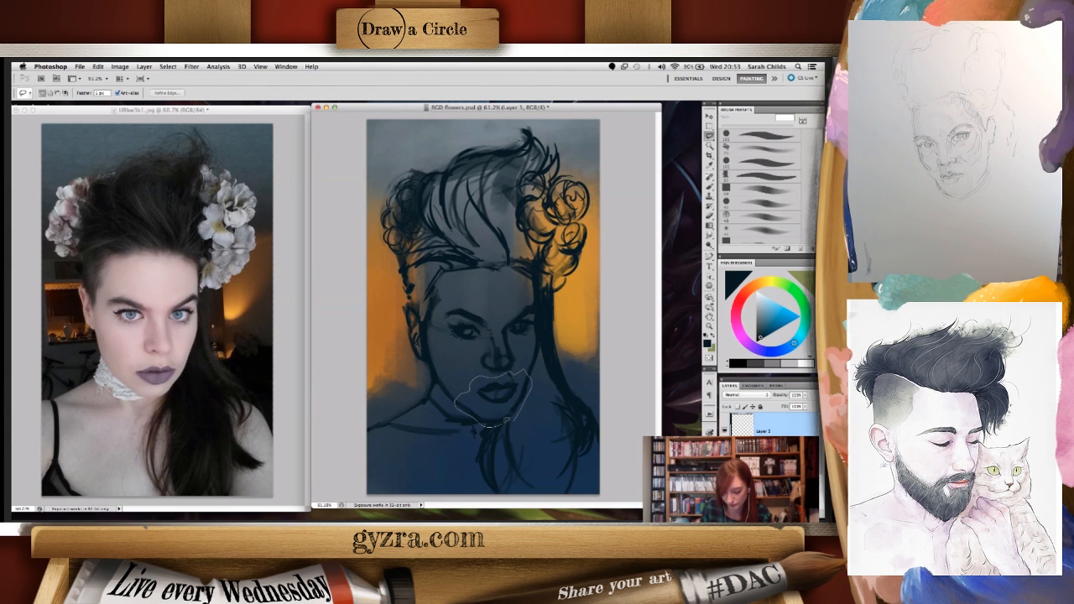
key("v")
key("Left")
key("Left")
key("Left")
key("Left")
key("Left")
key("Left")
key("Left")
key("Left")
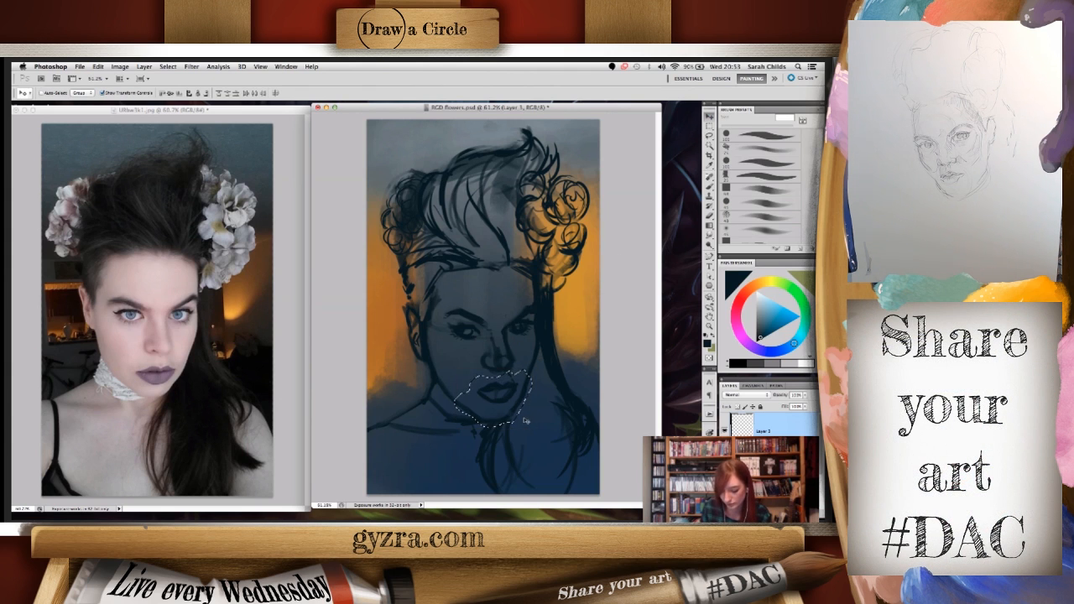
key("Left")
key("Return")
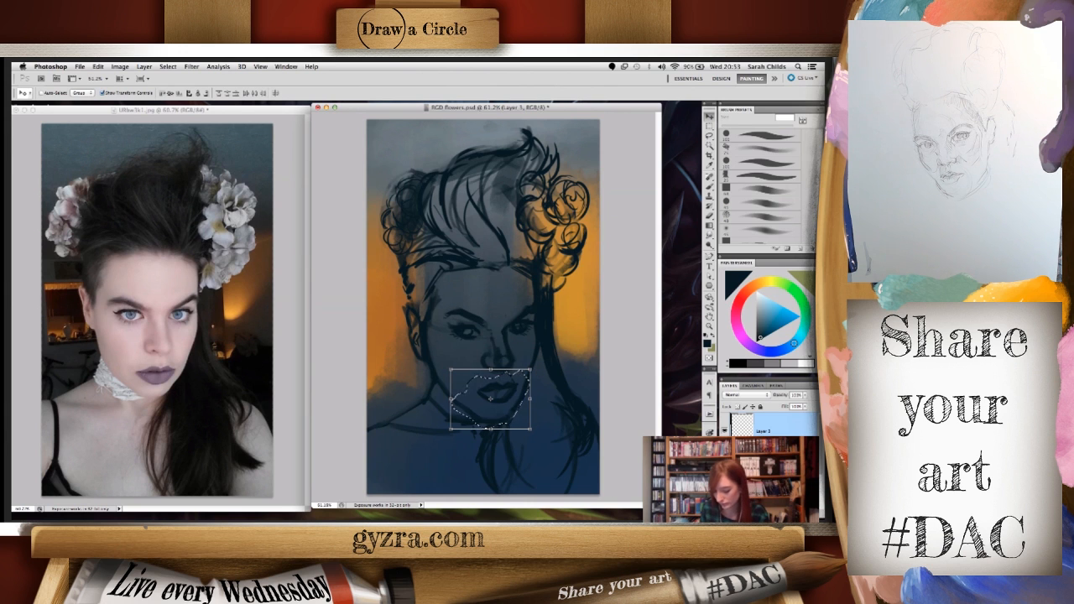
- On the sketch layer, rotate the selected mouth and chin slightly clockwise, apply the transformation, and return to the Brush tool
left_click(765, 467)
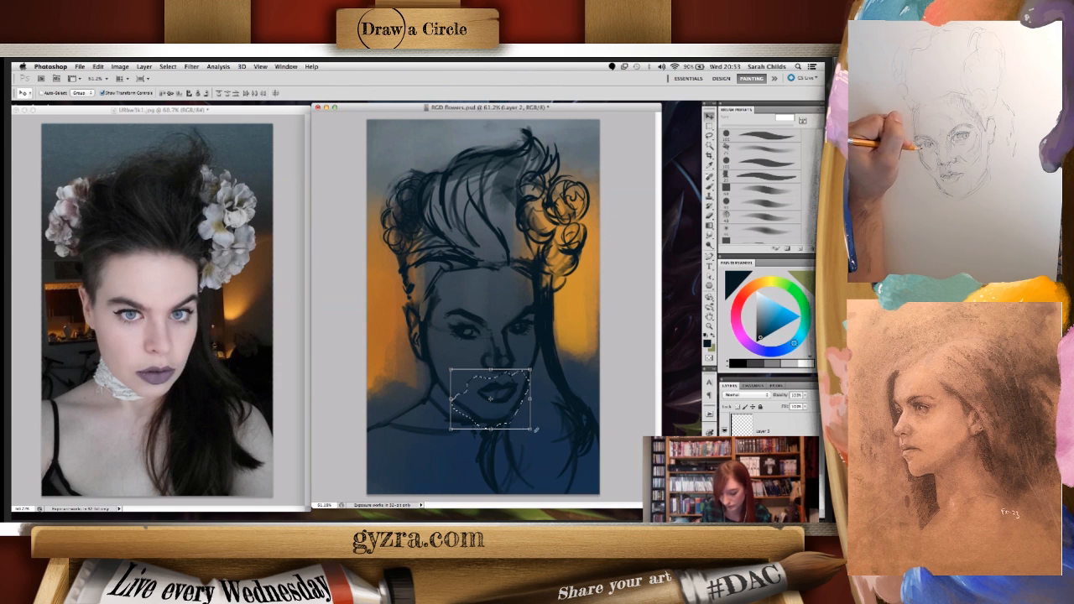
left_click_drag(518, 384, 534, 369)
key("ctrl+t")
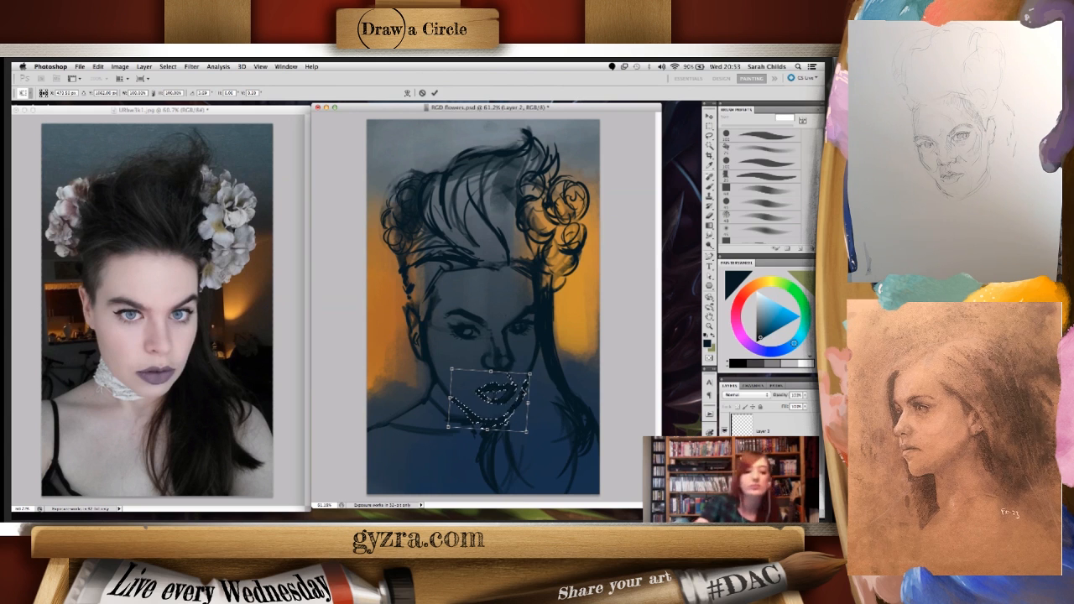
key("Return")
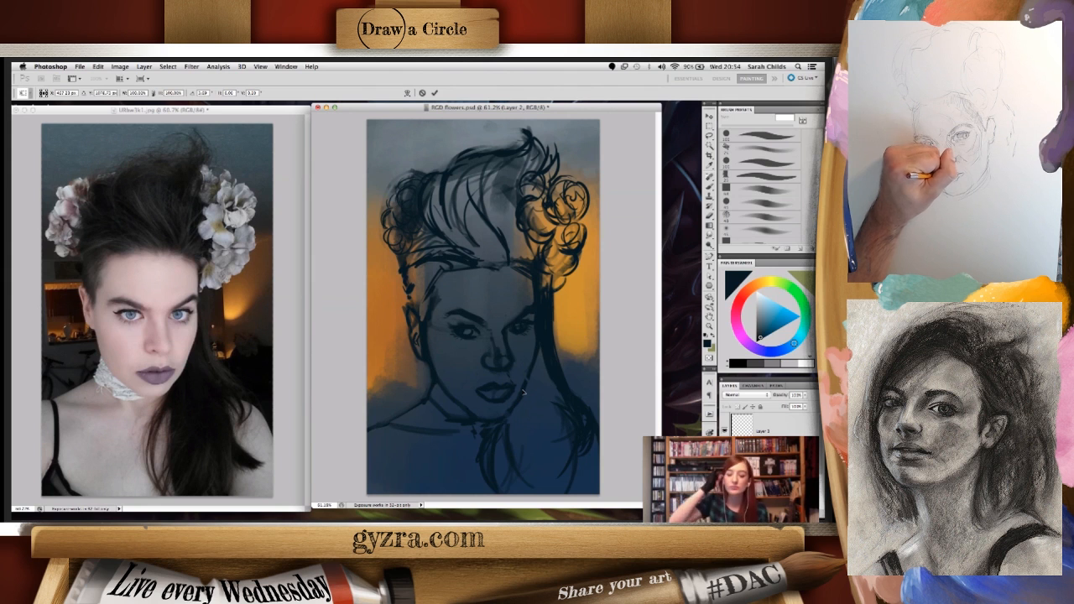
left_click(709, 144)
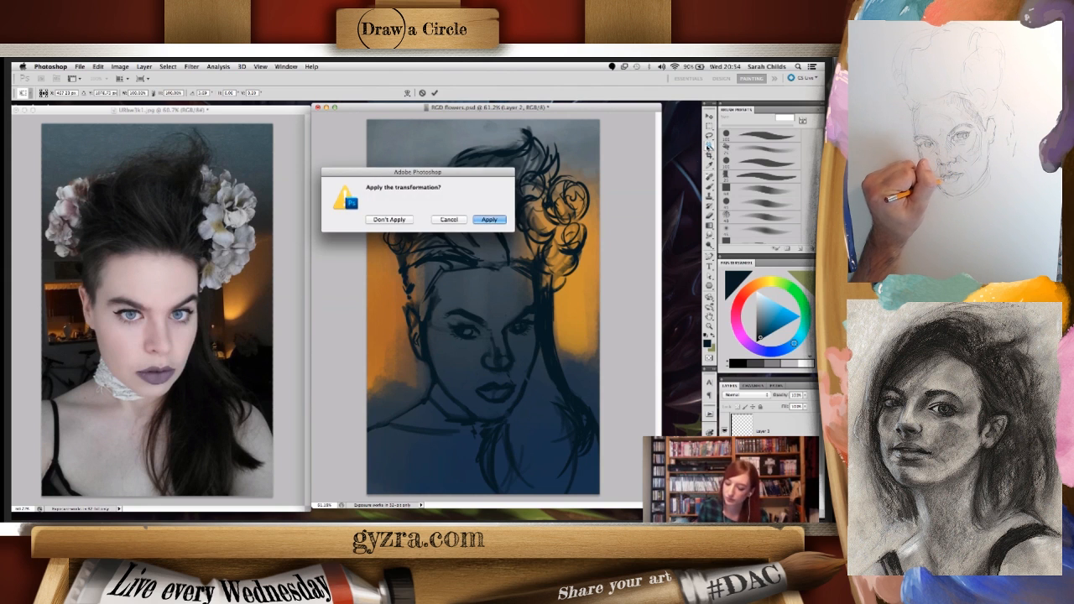
left_click(491, 219)
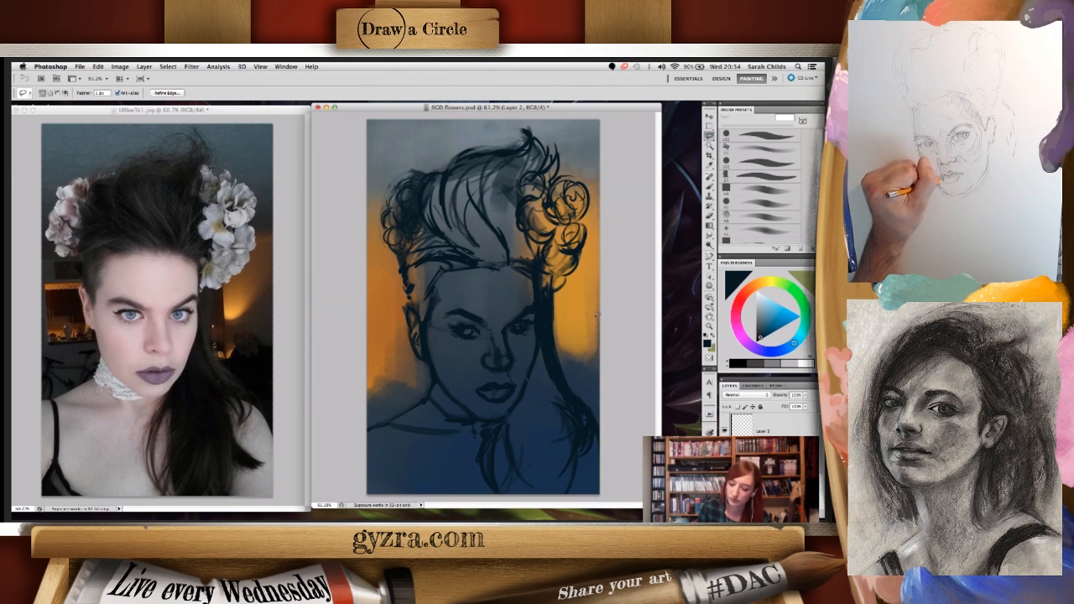
left_click(711, 188)
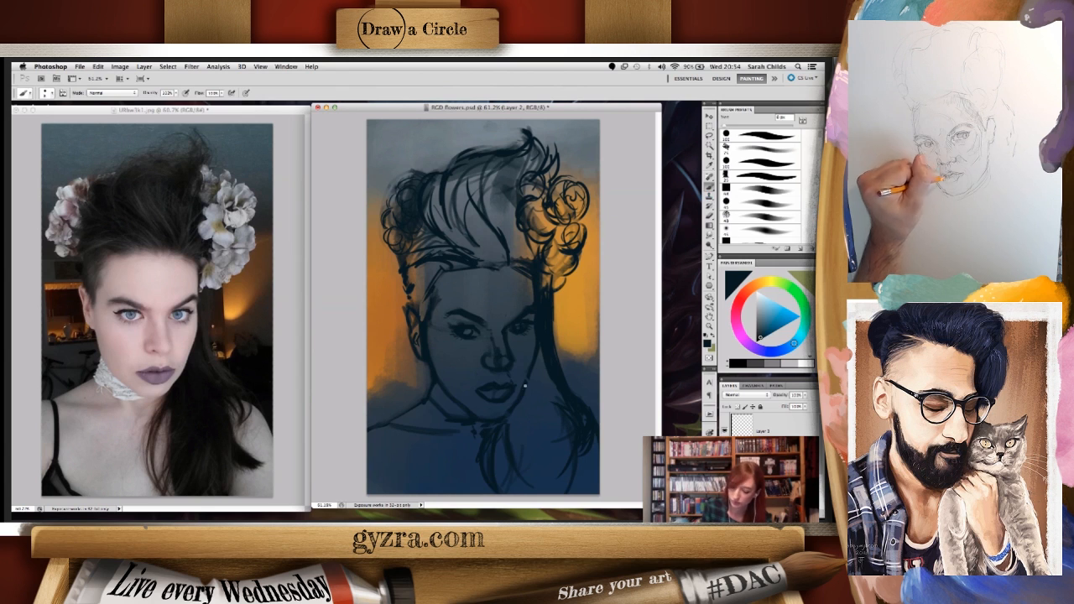
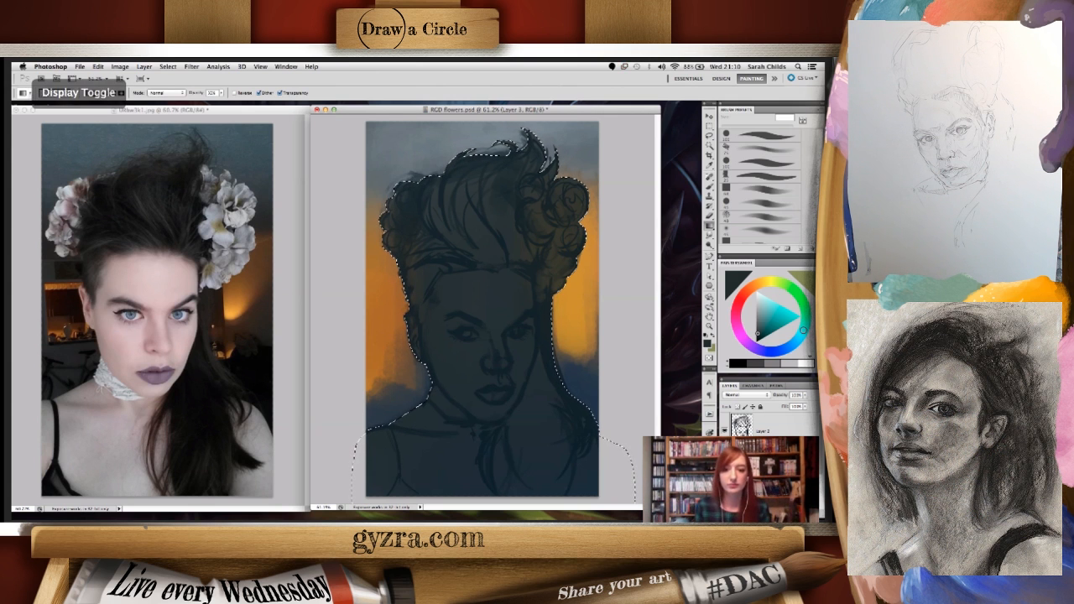
key("super+Tab")
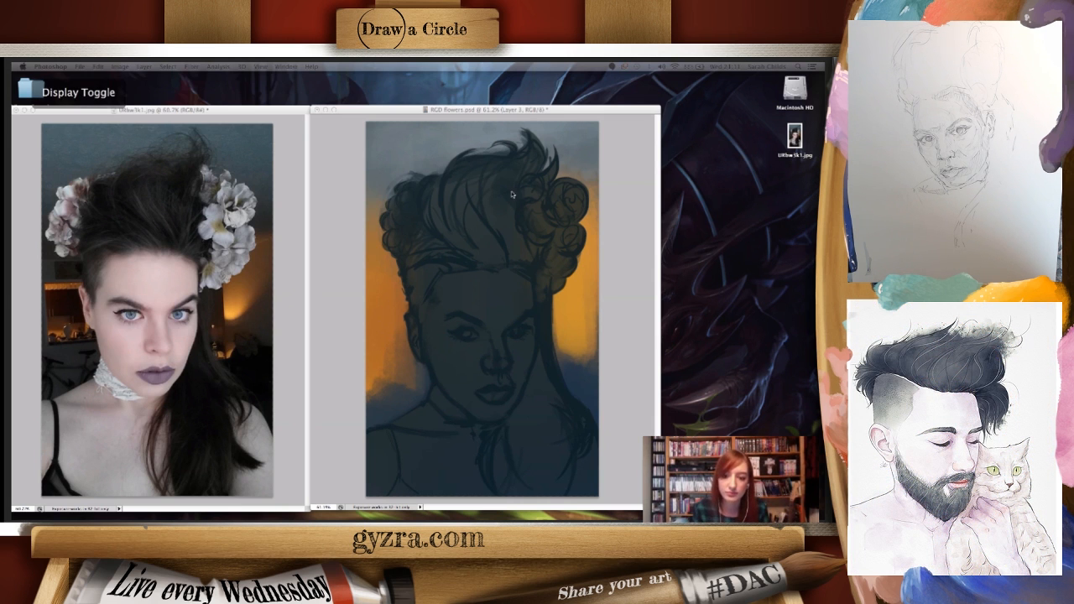
left_click(541, 118)
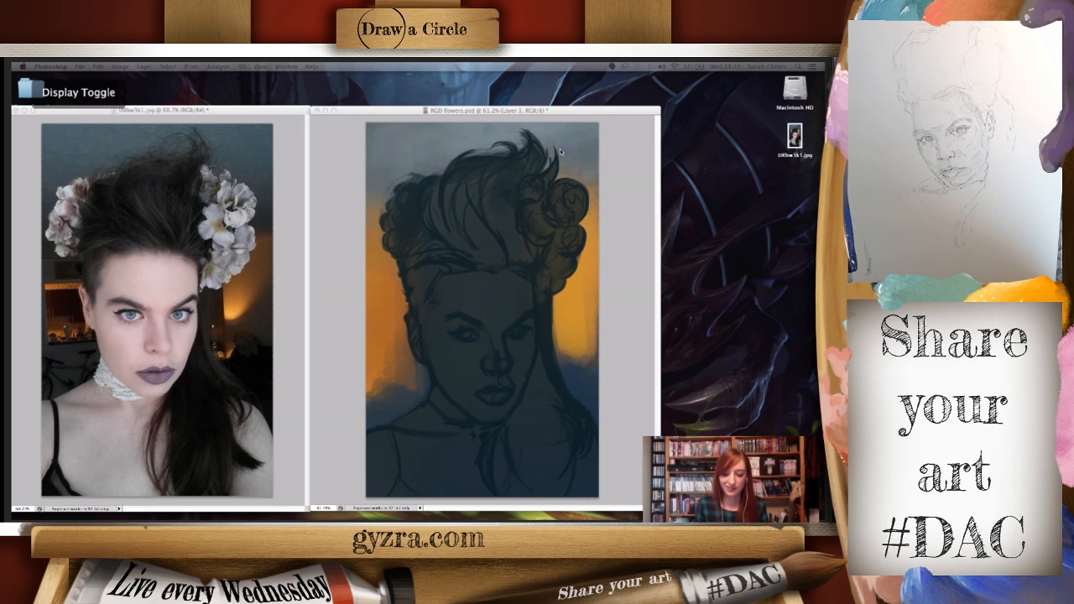
left_click(575, 115)
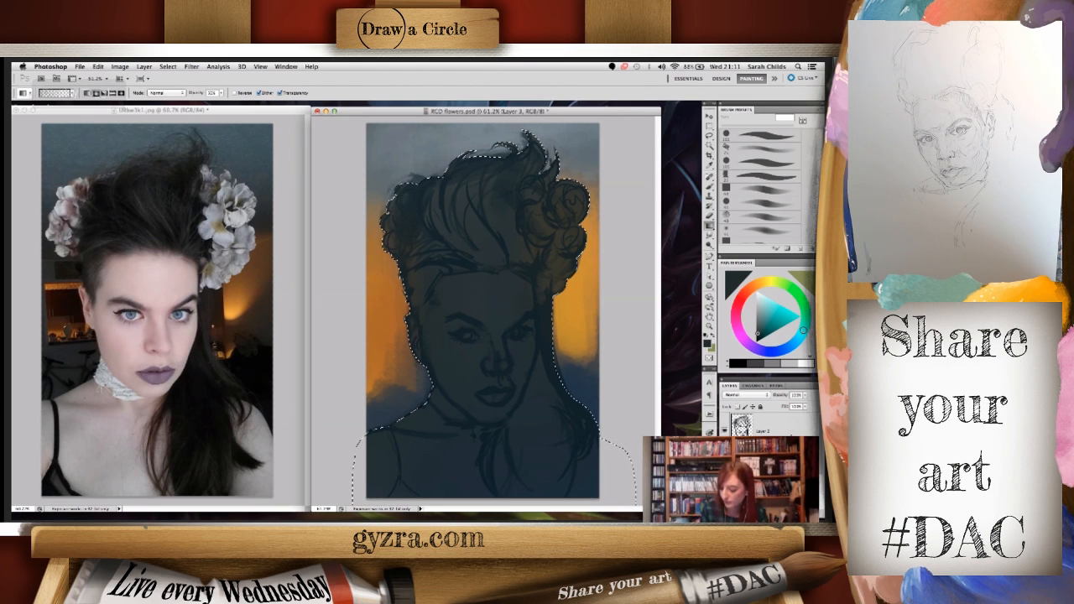
- Add a new empty layer above the sketch layer and clear the silhouette selection
left_click(788, 428)
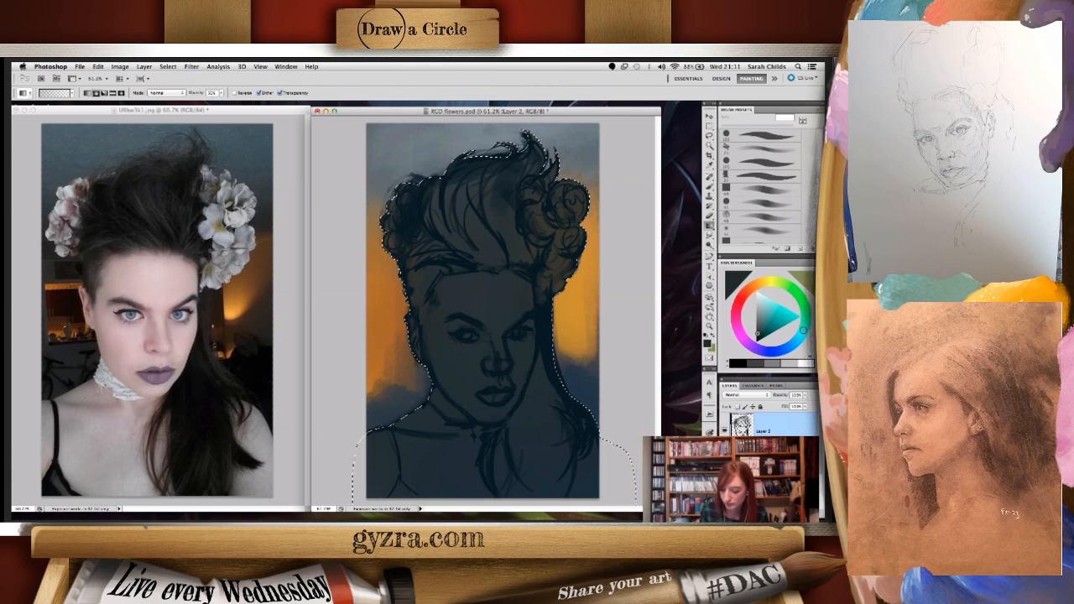
key("super+shift+alt+n")
key("l")
left_click_drag(597, 264, 616, 283)
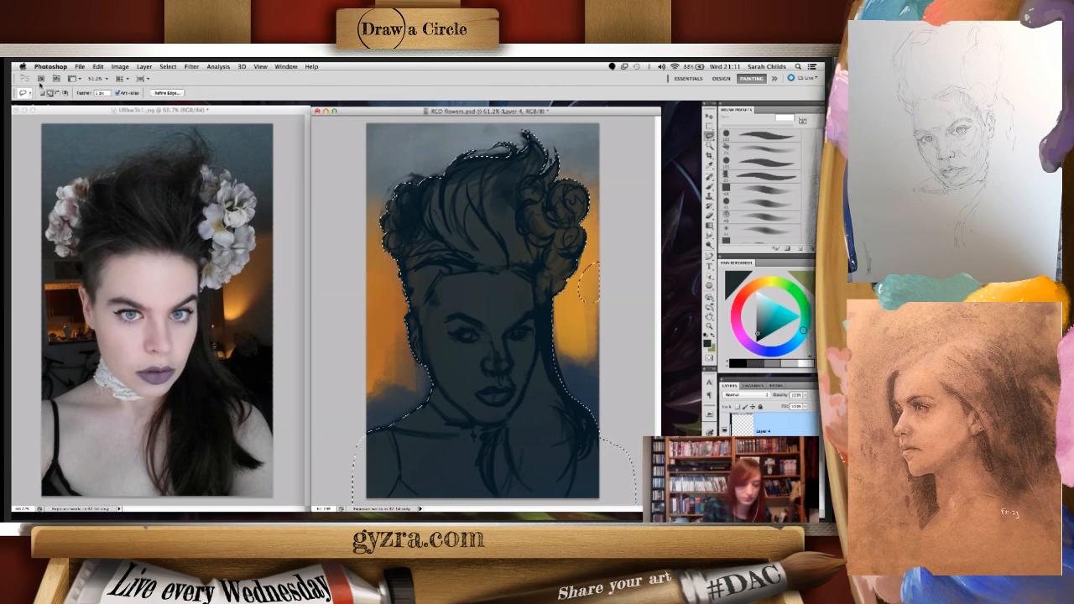
key("super+d")
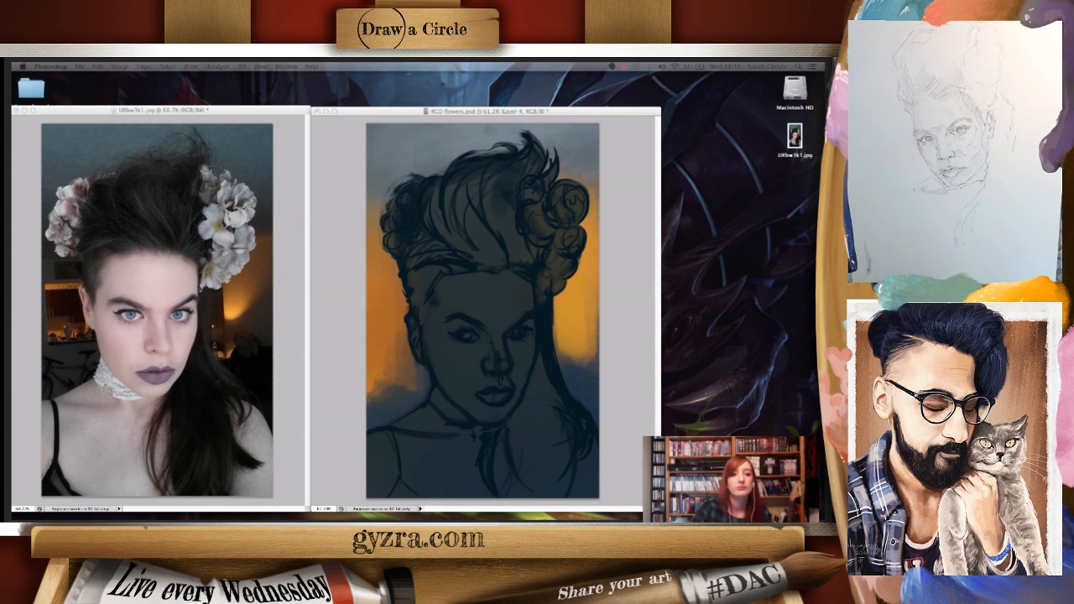
key("Tab")
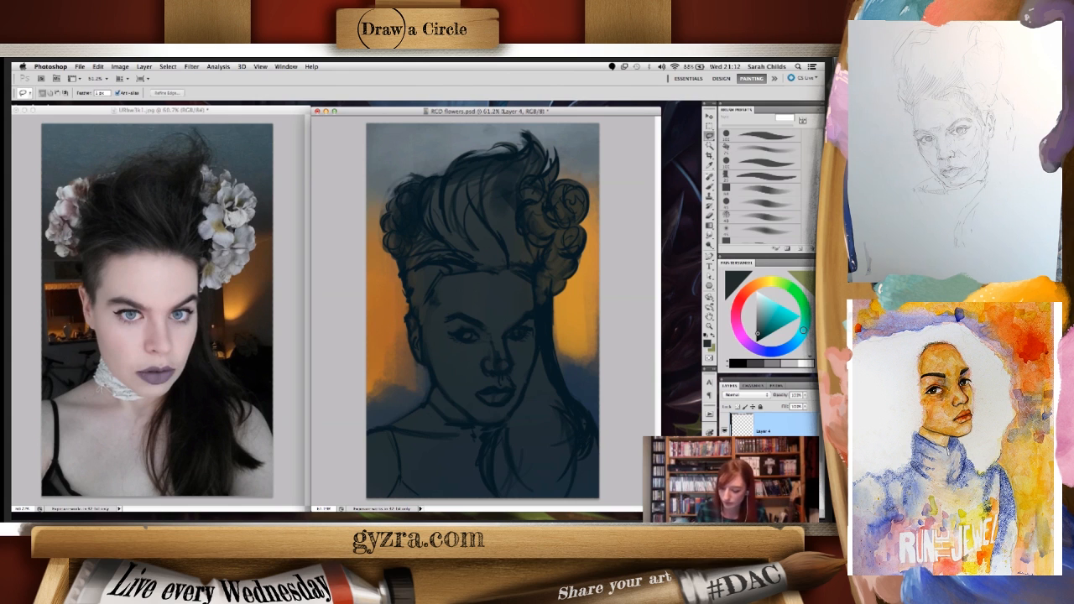
- Add another new layer and lasso the face, ear, neck and shoulders as one skin selection, leaving out the hair
left_click(755, 461)
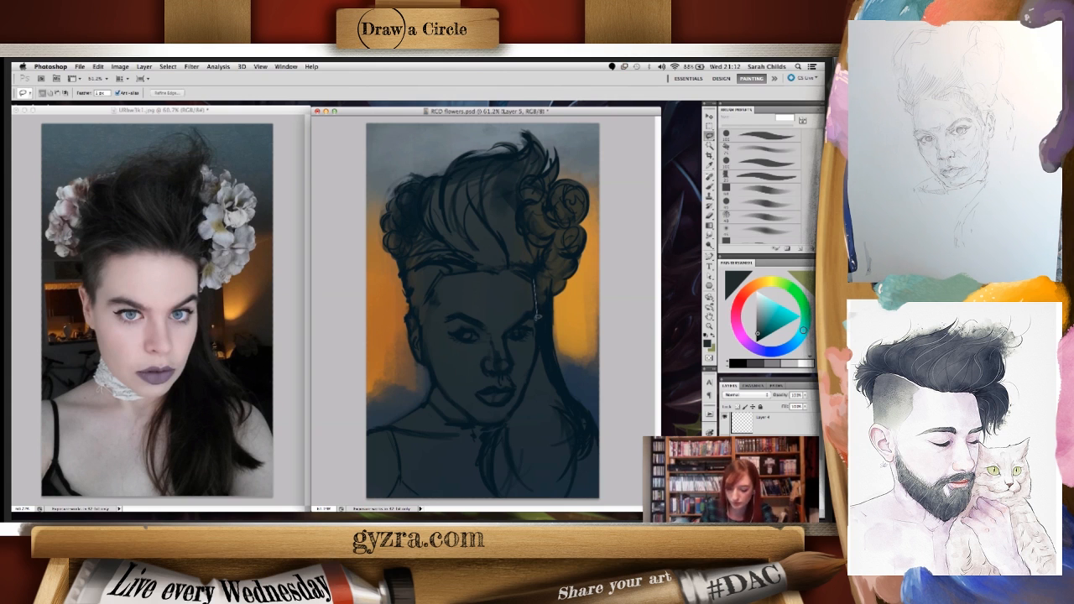
mouse_move(539, 335)
left_mouse_down()
mouse_move(534, 382)
mouse_move(532, 370)
mouse_move(495, 419)
left_mouse_up()
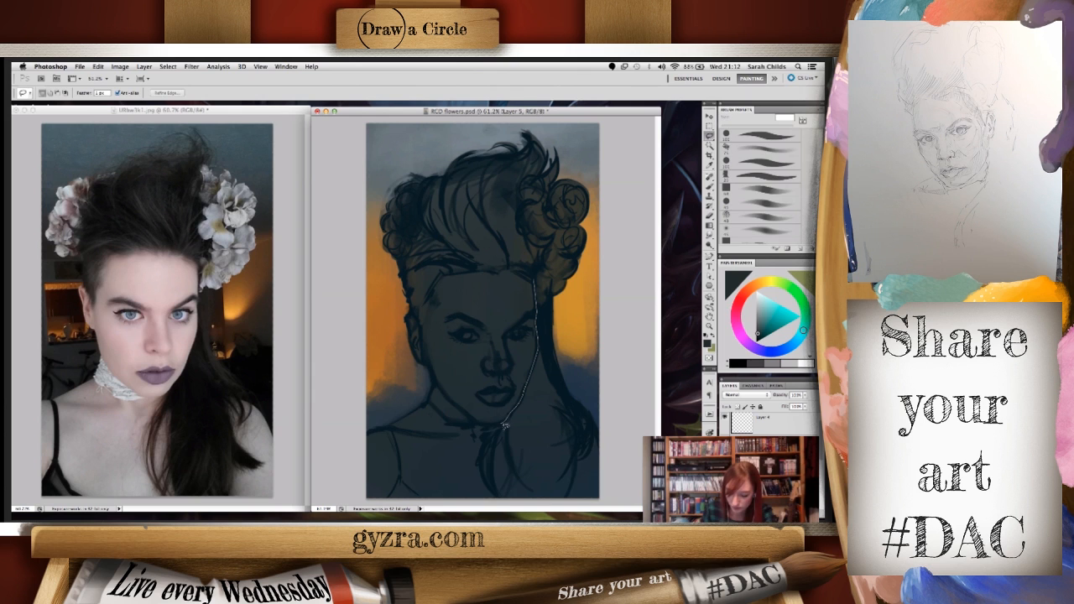
mouse_move(508, 459)
left_mouse_down()
mouse_move(505, 497)
mouse_move(592, 496)
left_mouse_up()
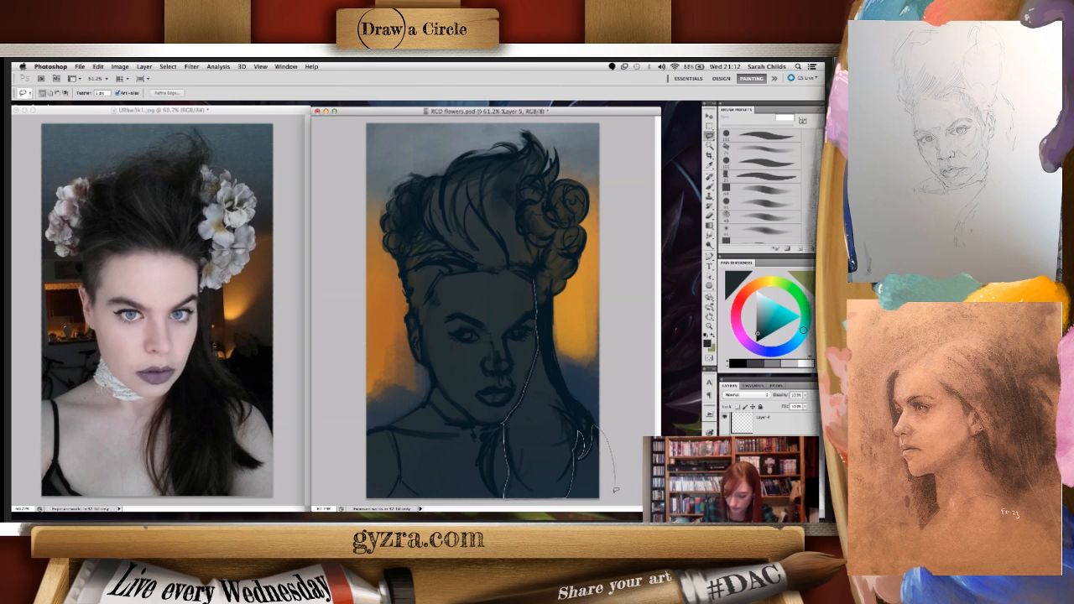
mouse_move(471, 503)
left_mouse_down()
mouse_move(377, 504)
mouse_move(353, 470)
mouse_move(356, 436)
mouse_move(396, 379)
mouse_move(371, 427)
mouse_move(413, 406)
left_mouse_up()
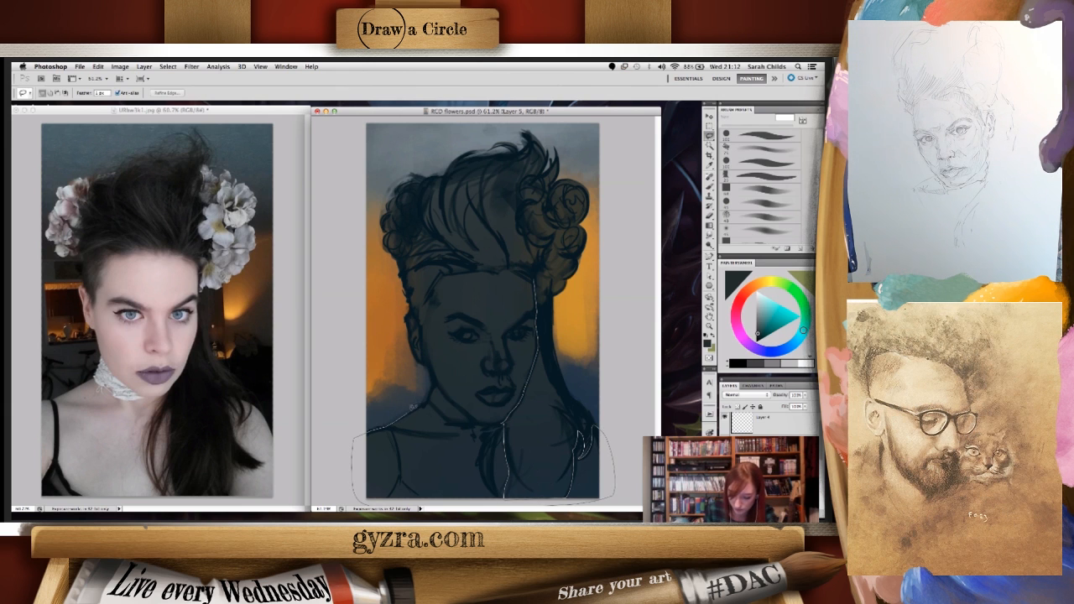
mouse_move(463, 337)
left_mouse_down()
mouse_move(446, 365)
mouse_move(450, 312)
mouse_move(425, 340)
mouse_move(433, 378)
mouse_move(413, 347)
mouse_move(420, 305)
mouse_move(421, 364)
left_mouse_up()
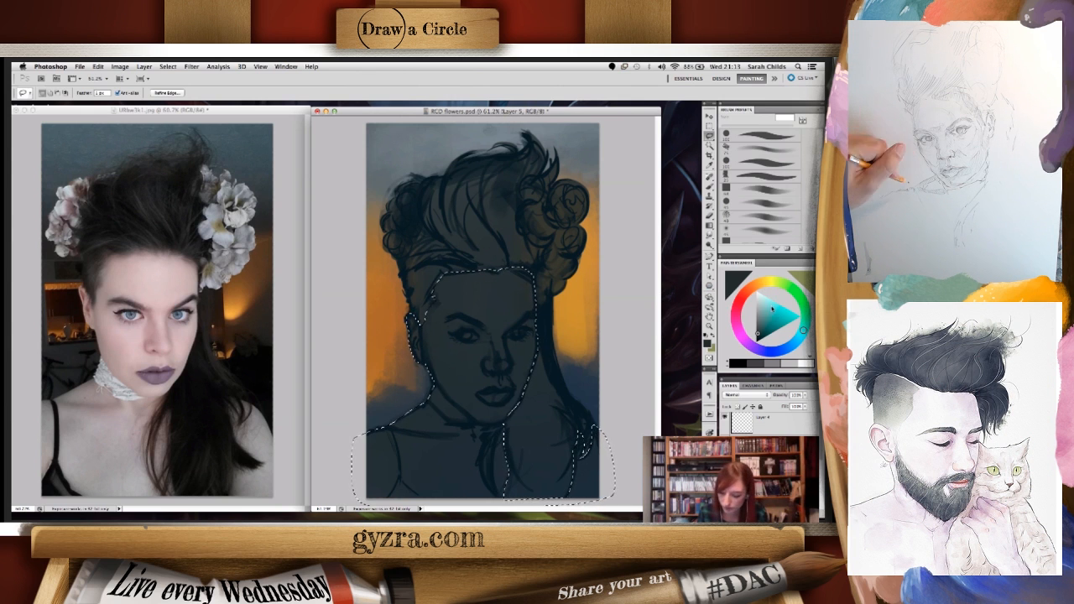
- Set the foreground colour to a pale greyish pink for the skin and undo the shift of the skin selection
left_click(759, 353)
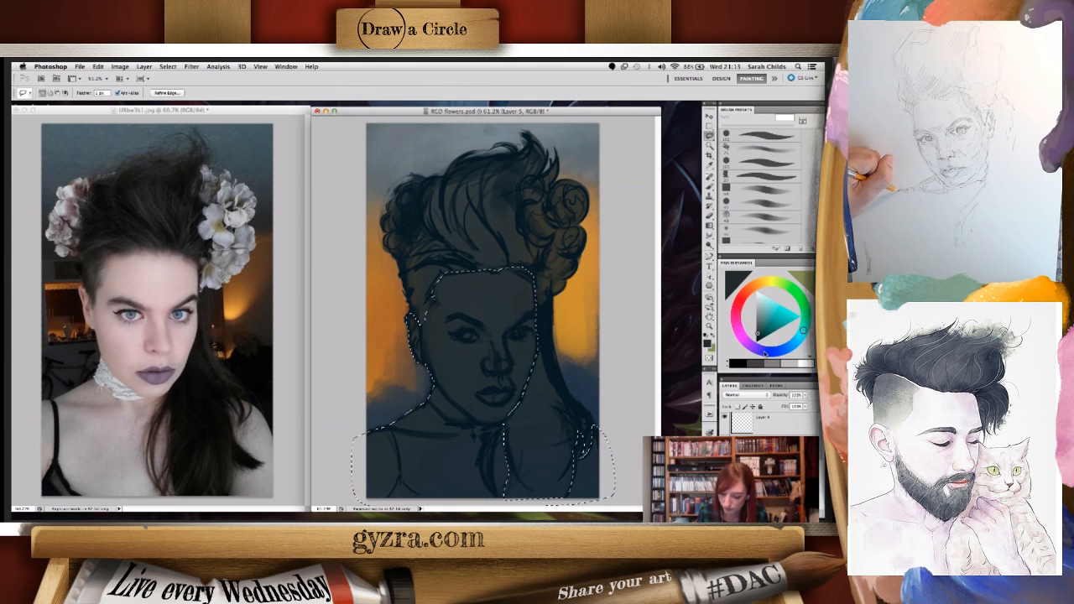
left_click(760, 325)
left_click(760, 304)
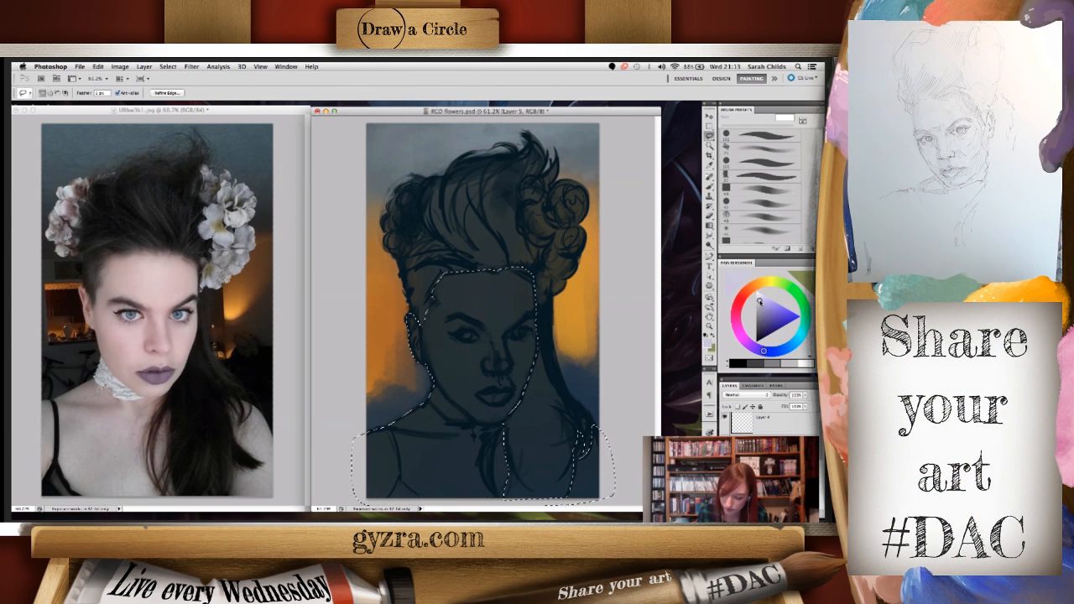
left_click(748, 343)
left_click(736, 322)
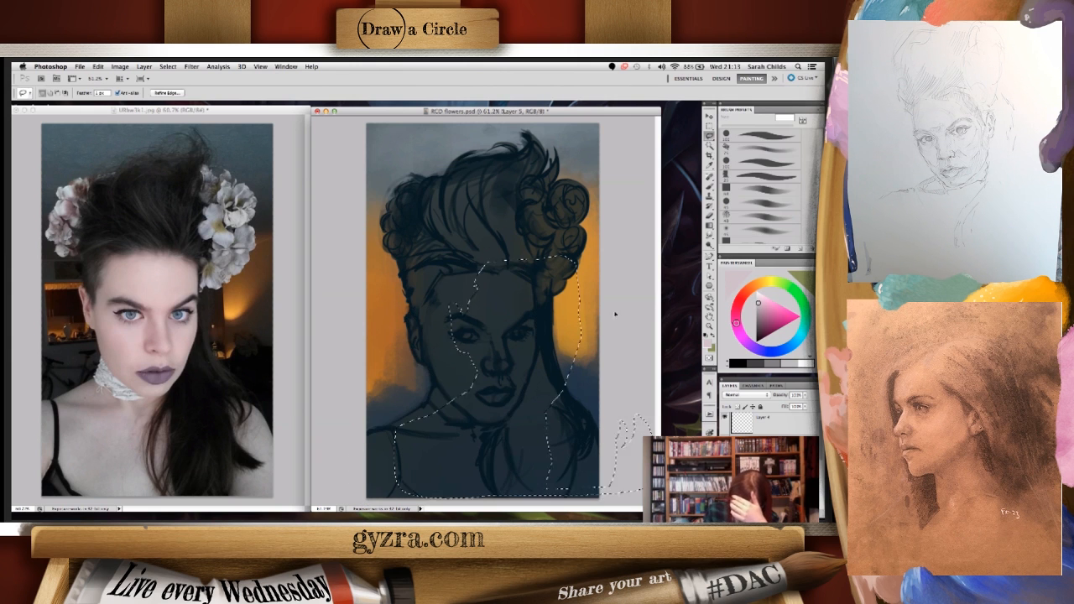
key("super+z")
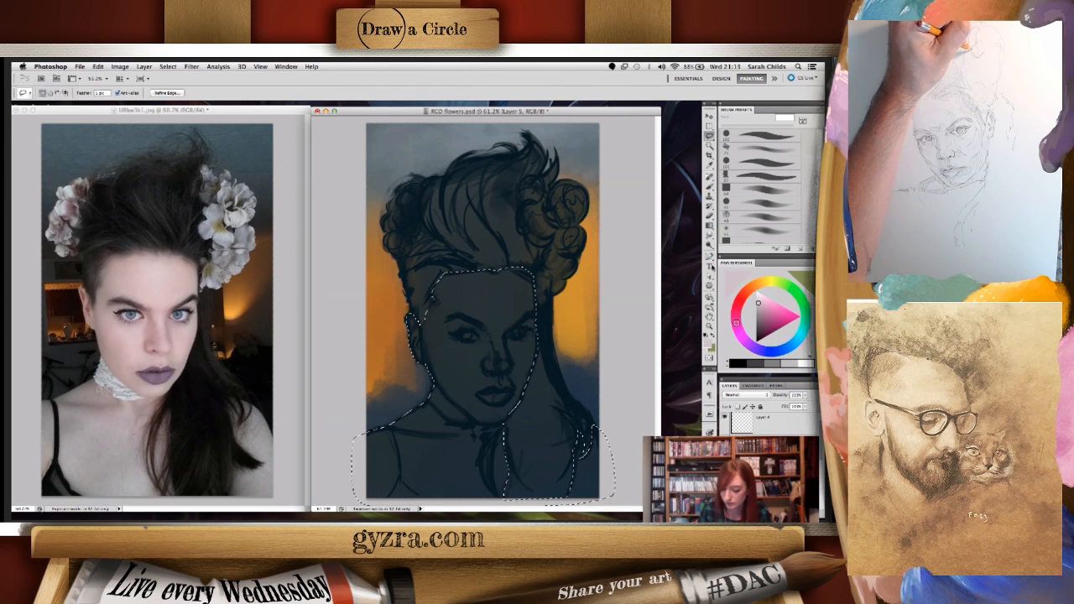
- Fill the skin selection with pale greyish-pink gradients and raise the skin layer above the sketch
left_click(711, 215)
left_click_drag(501, 307, 482, 319)
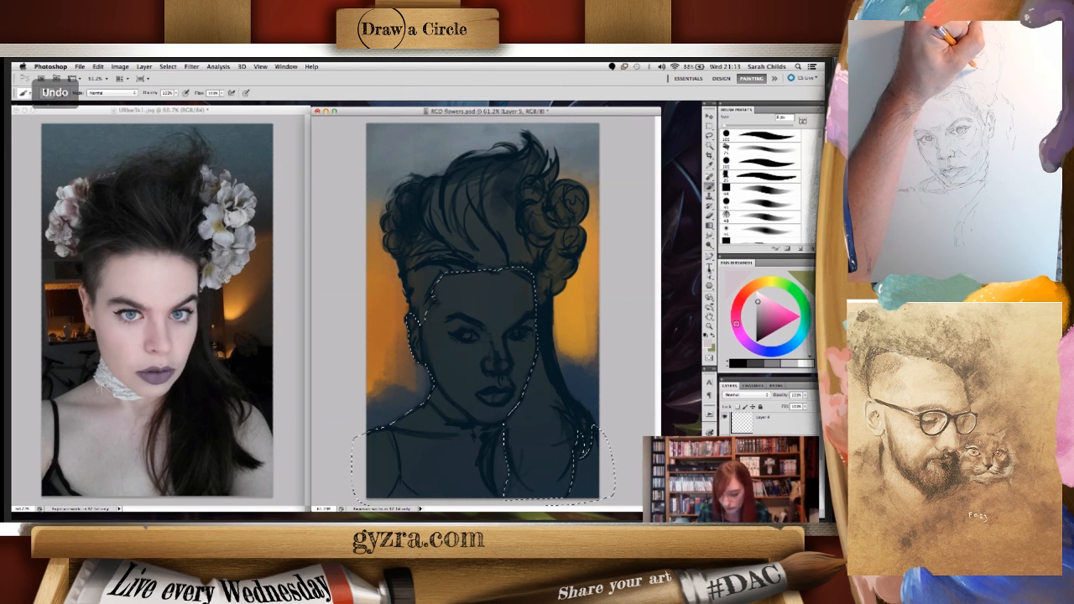
left_click(709, 244)
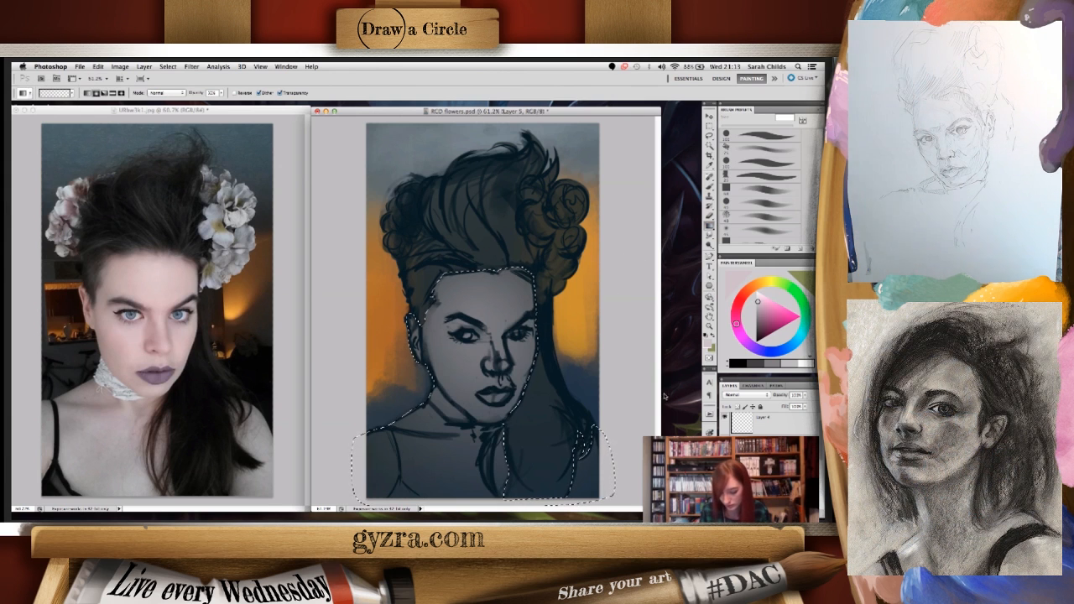
left_click_drag(401, 479, 513, 369)
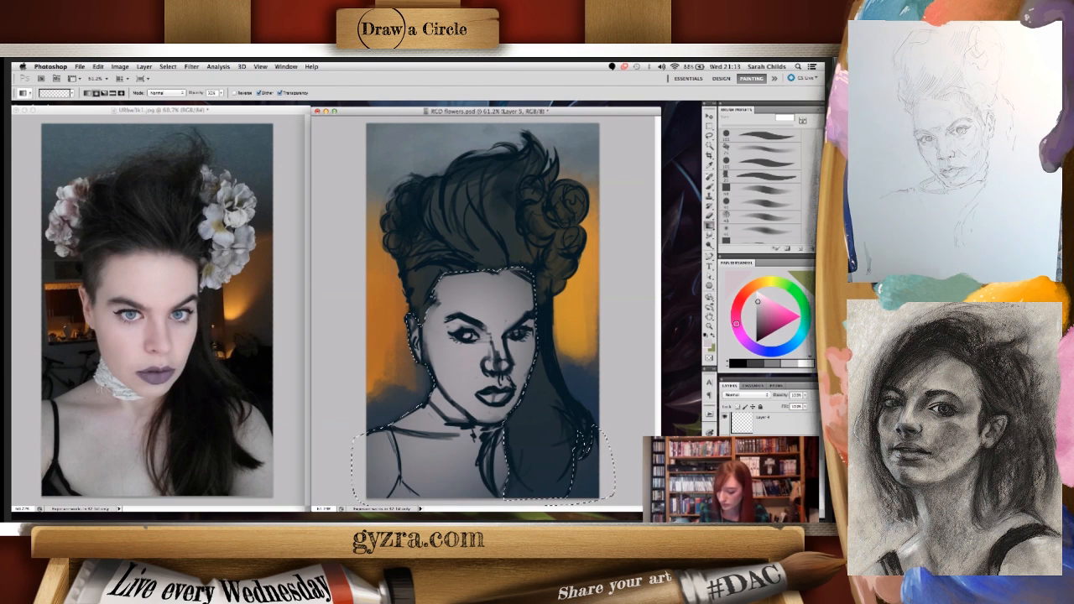
key("super+]")
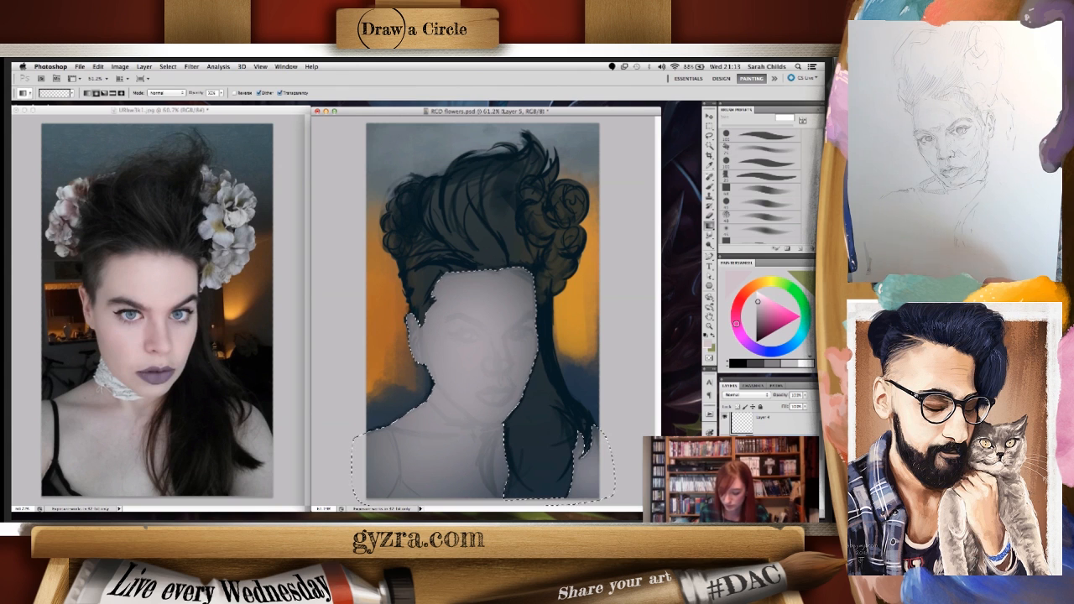
key("super+d")
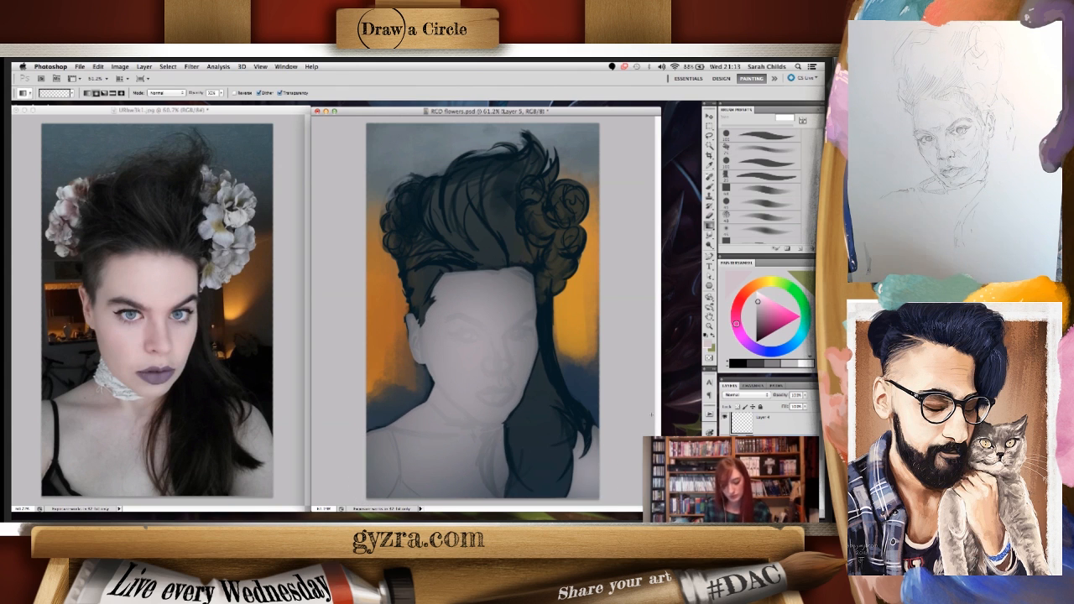
- Layer a soft pink gradient over the face and a pale warm cream one over the forehead within the skin selection
left_click(764, 282)
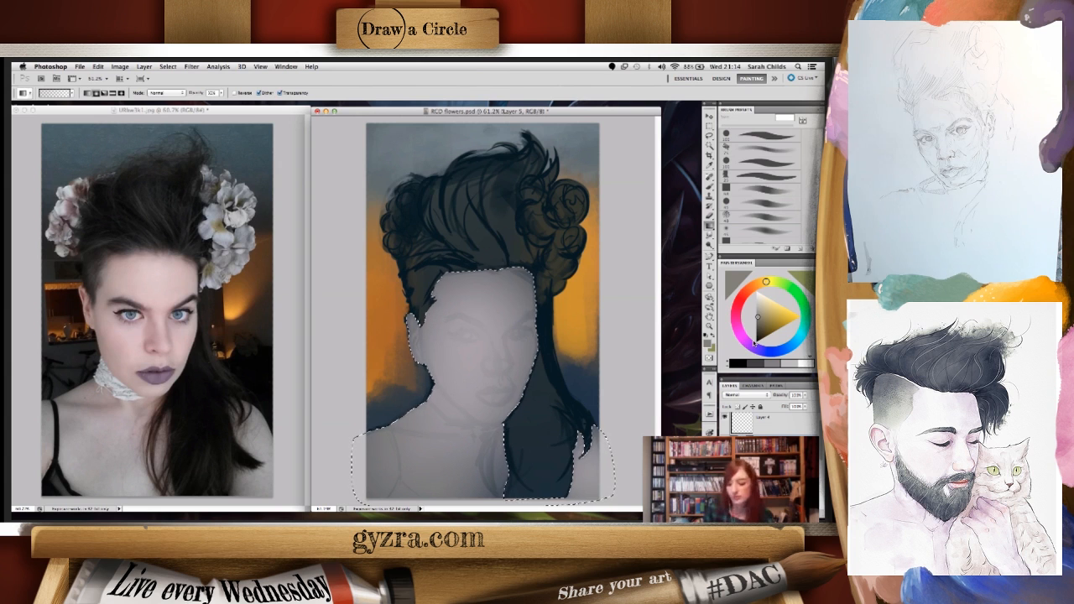
left_click(755, 285)
left_click_drag(751, 289, 737, 307)
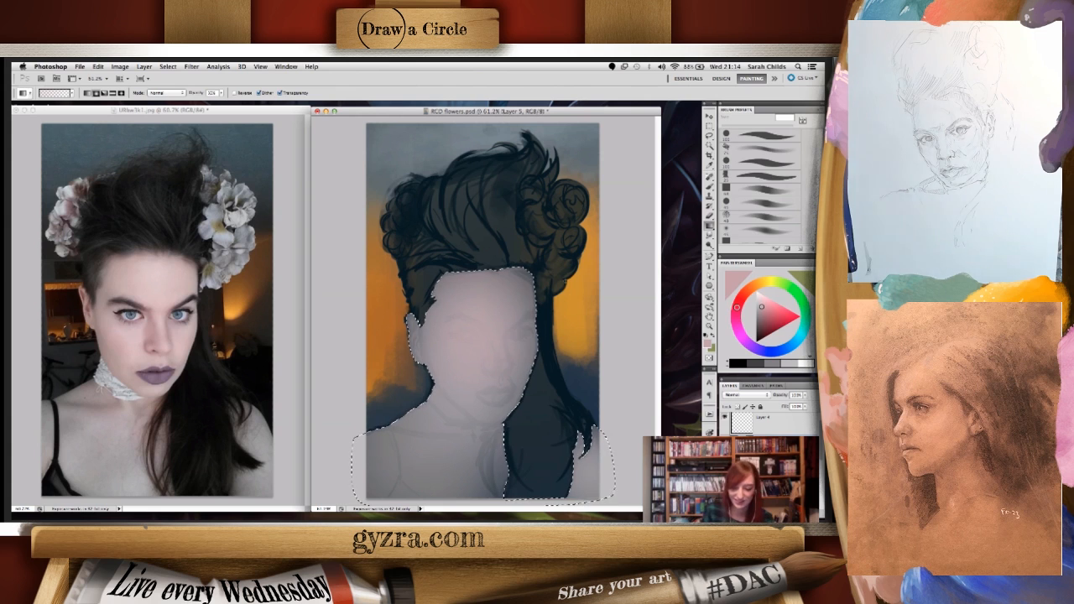
left_click_drag(738, 306, 760, 284)
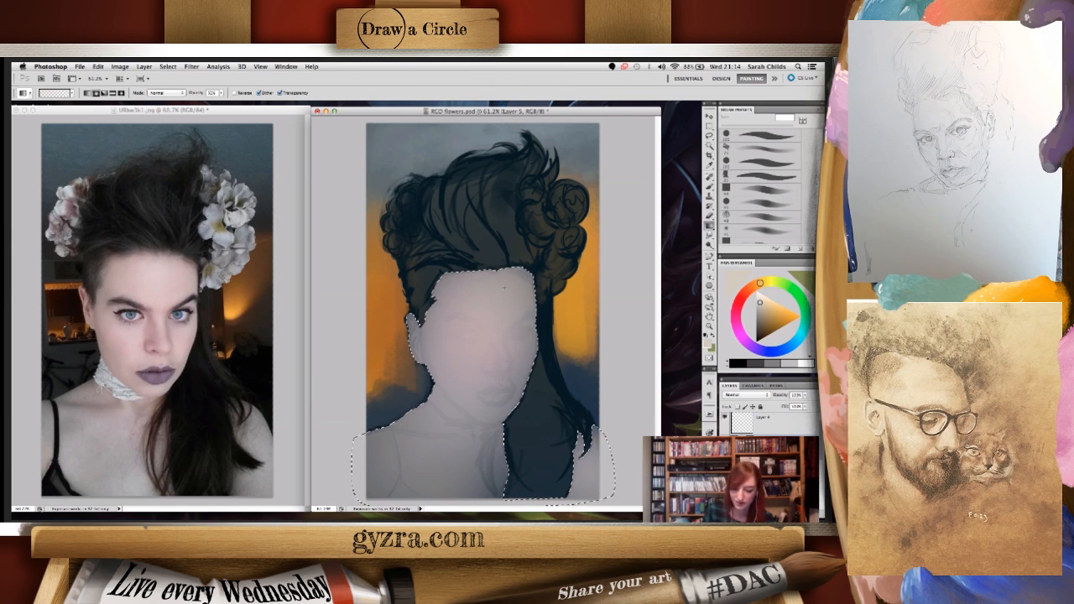
key("super+z")
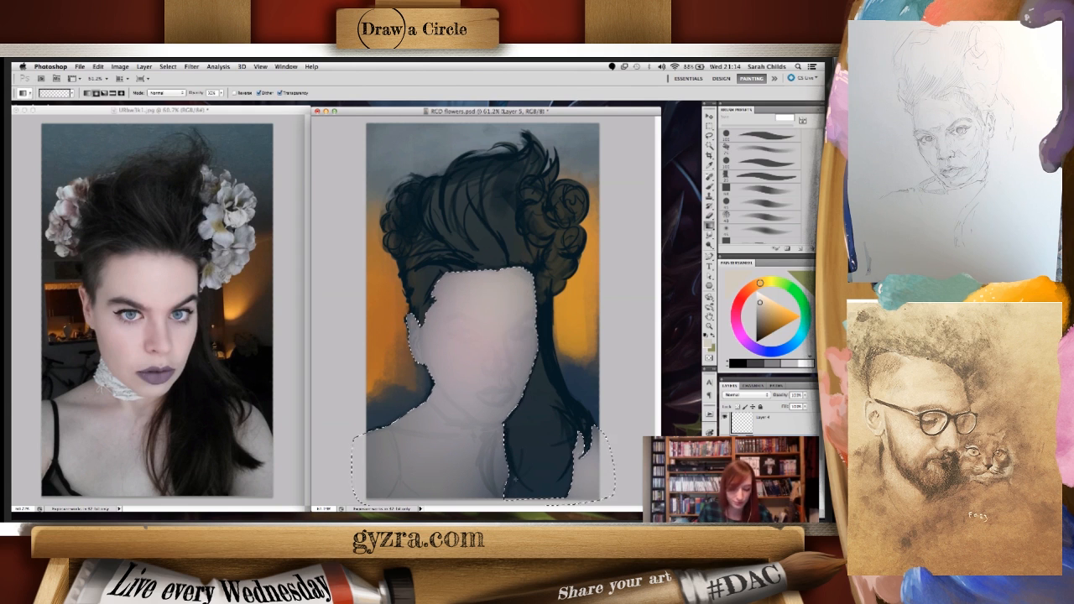
key("super+d")
key("super+z")
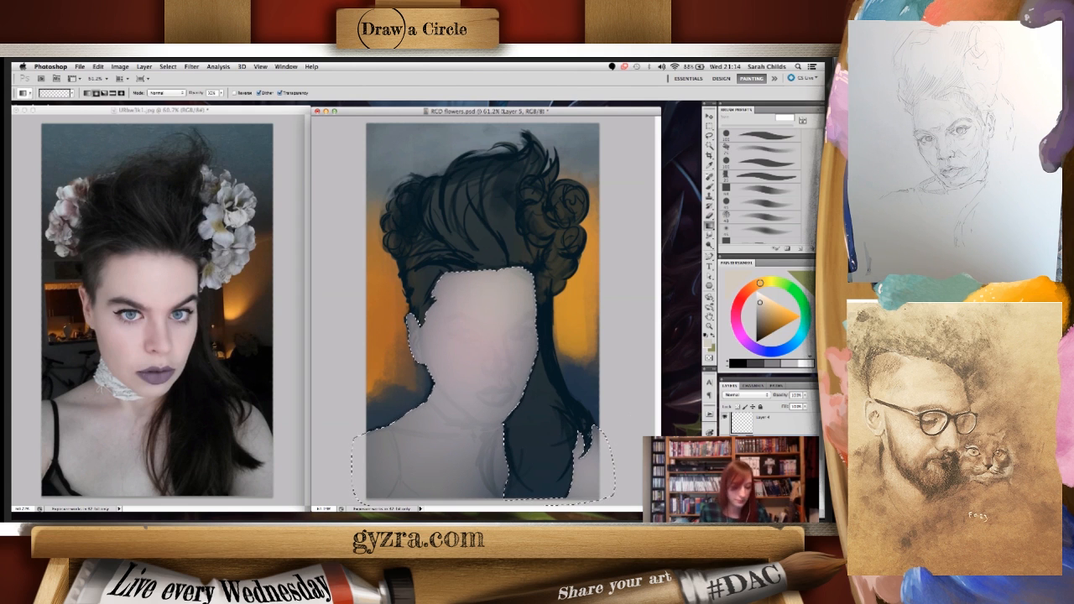
- Switch to the Lasso tool and clear the skin selection
left_click(709, 136)
left_click_drag(571, 355, 601, 361)
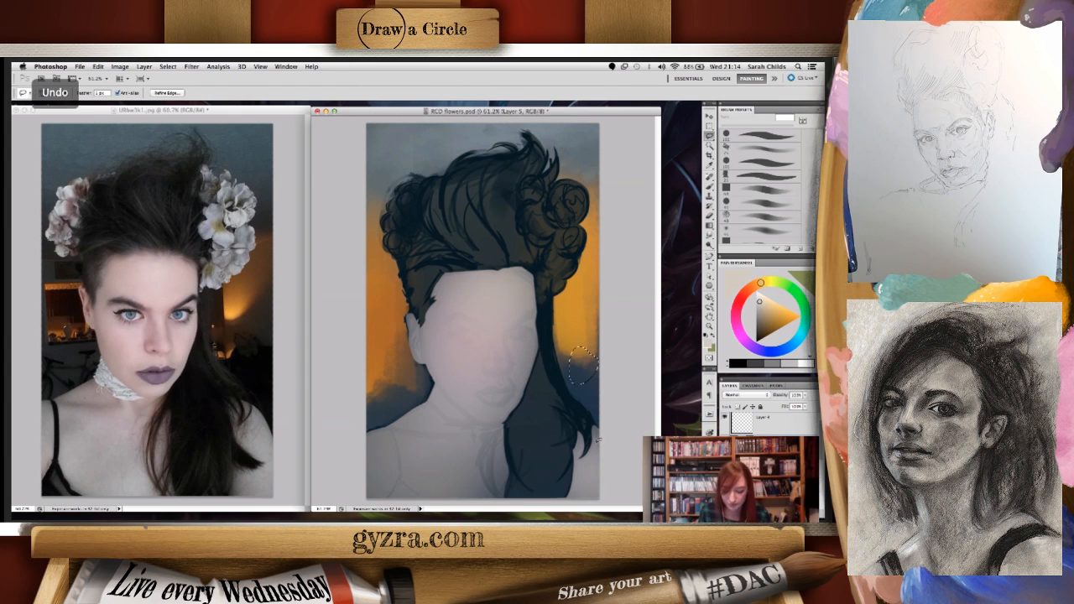
left_click_drag(595, 352, 573, 382)
key("F5")
key("F5")
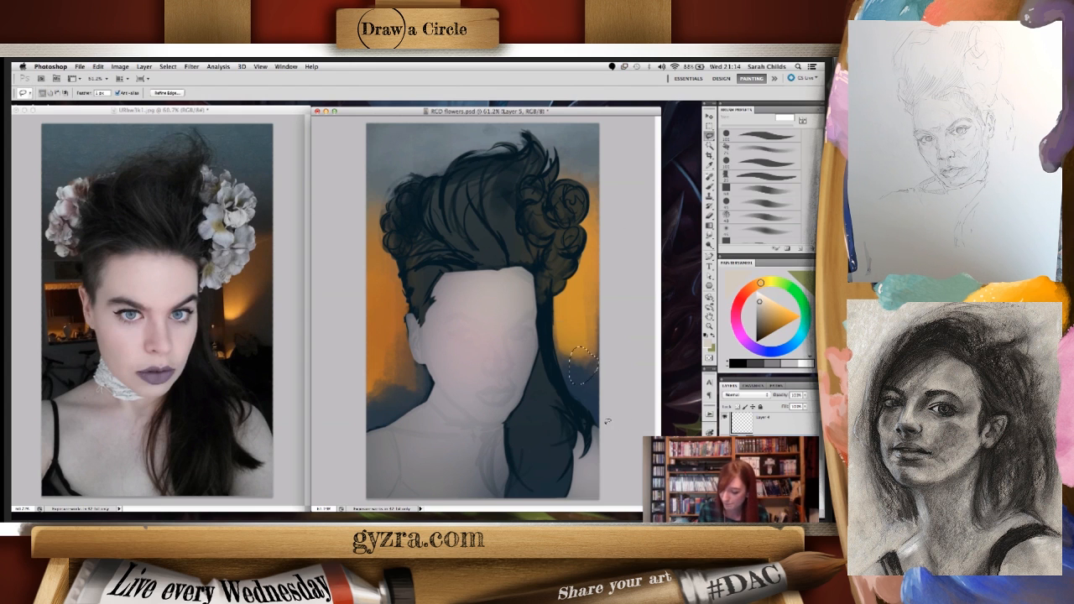
key("super+d")
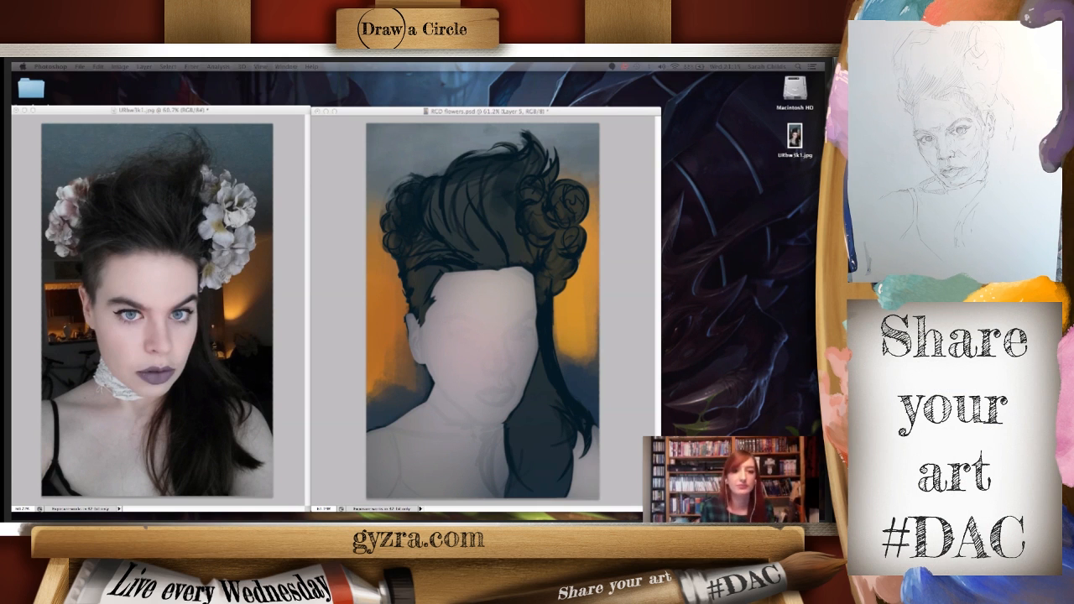
key("Tab")
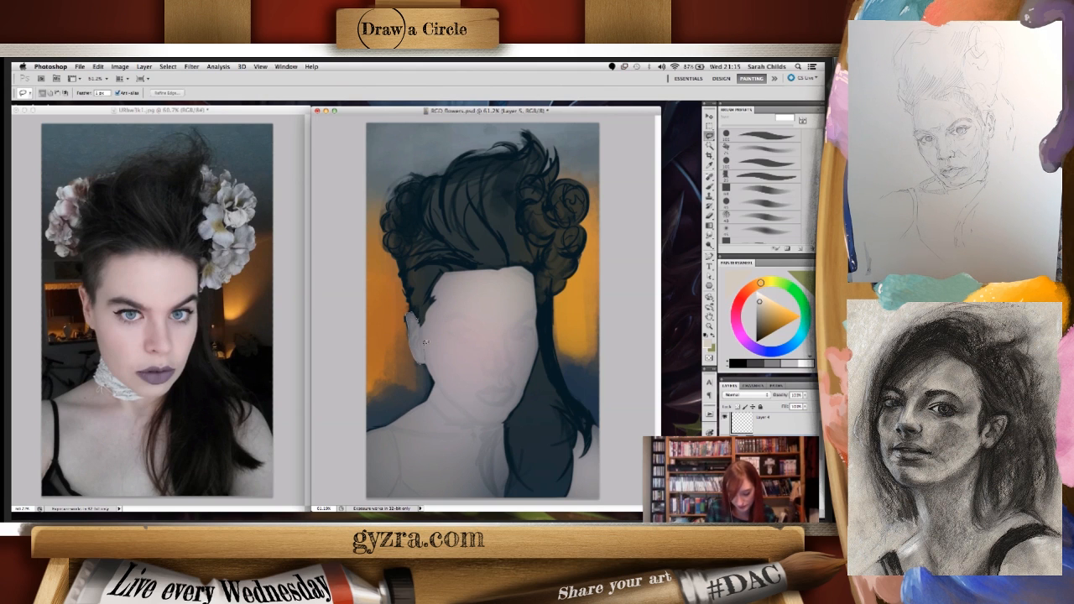
- Lasso the ear, tint it with a dusty pink gradient, and clear the ear selection
right_click(454, 340)
left_click(488, 341)
left_click(482, 347)
right_click(498, 383)
left_click(531, 411)
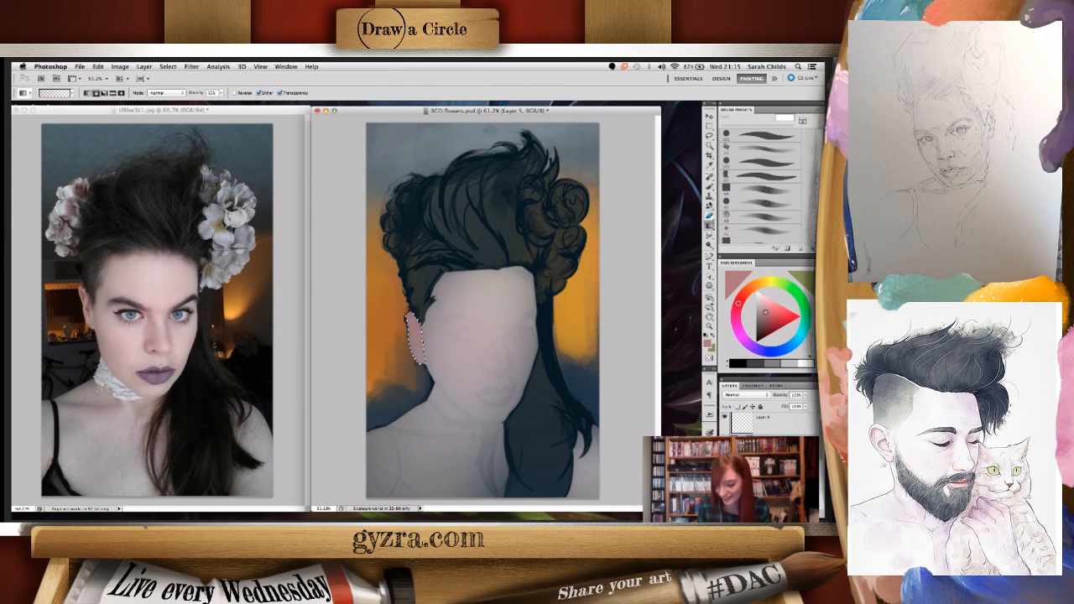
key("l")
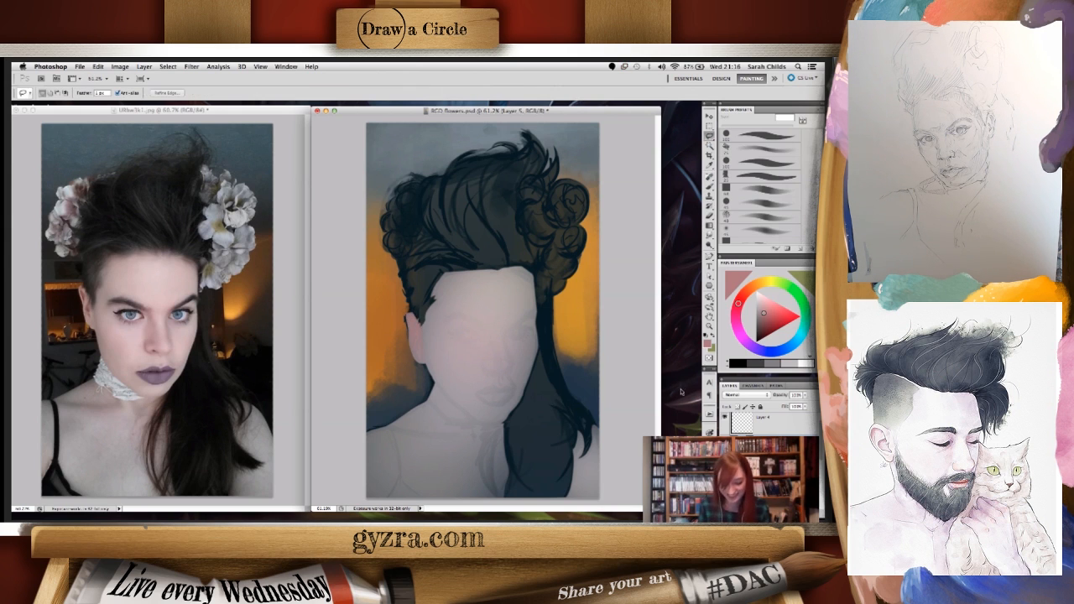
- Lower the Gradient tool's opacity and blend soft dusty pink over the cheeks and nose
key("g")
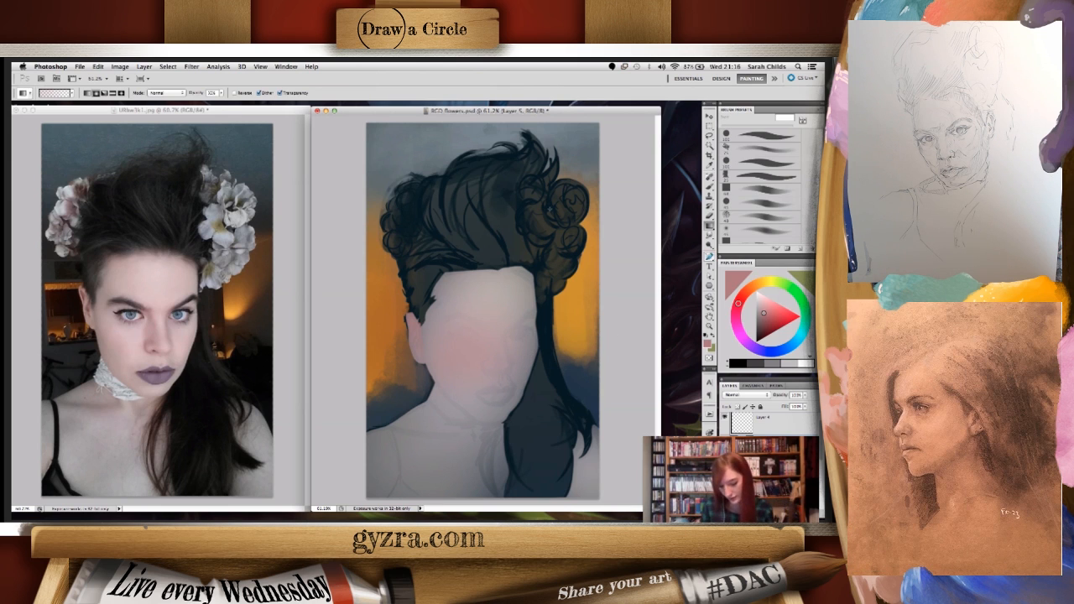
left_click(220, 93)
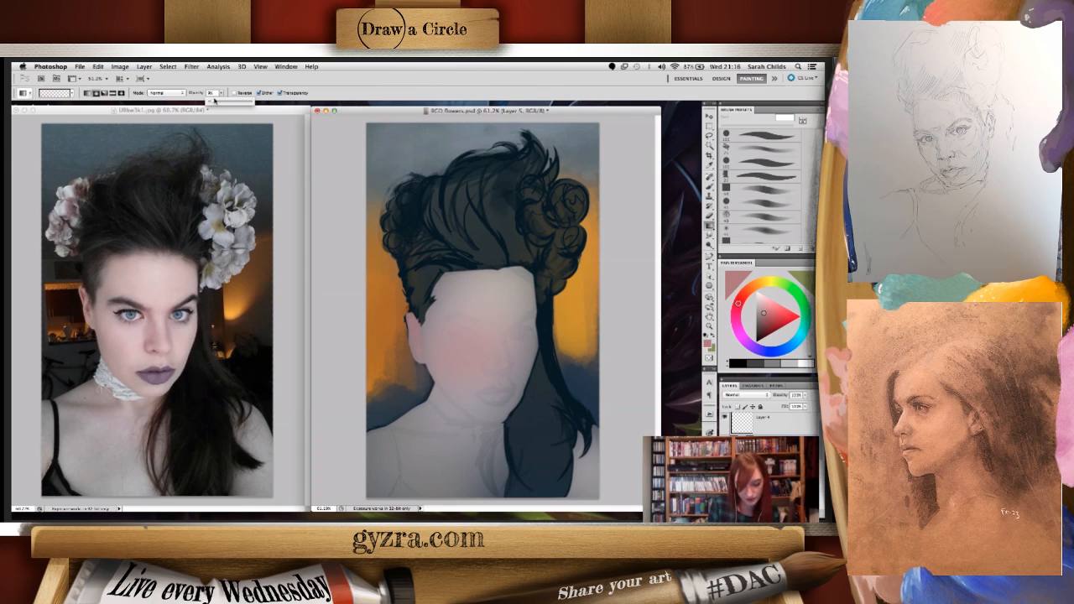
left_click(518, 351)
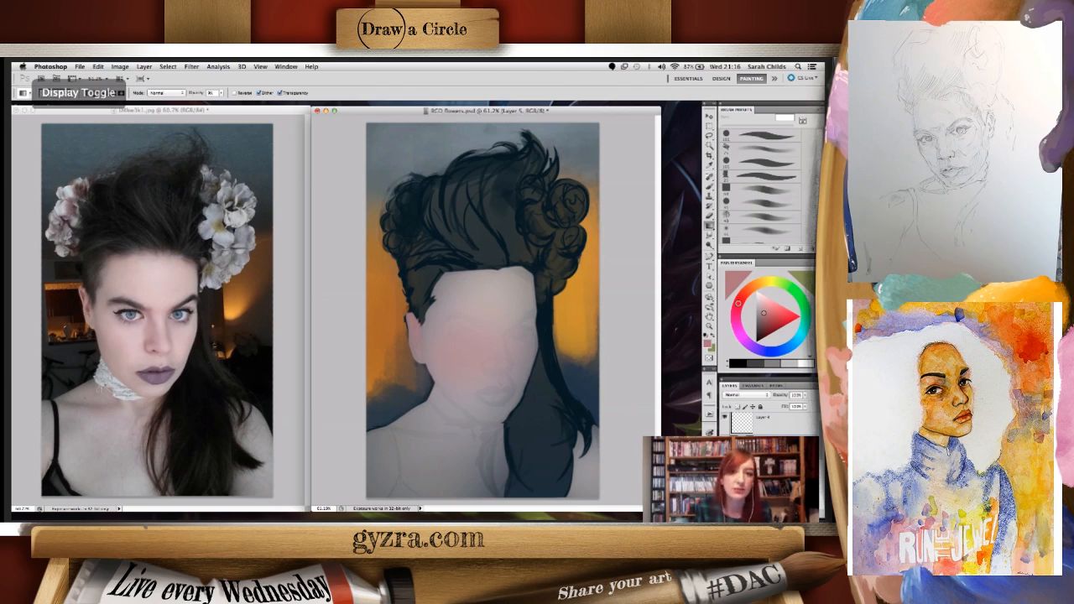
key("super+Tab")
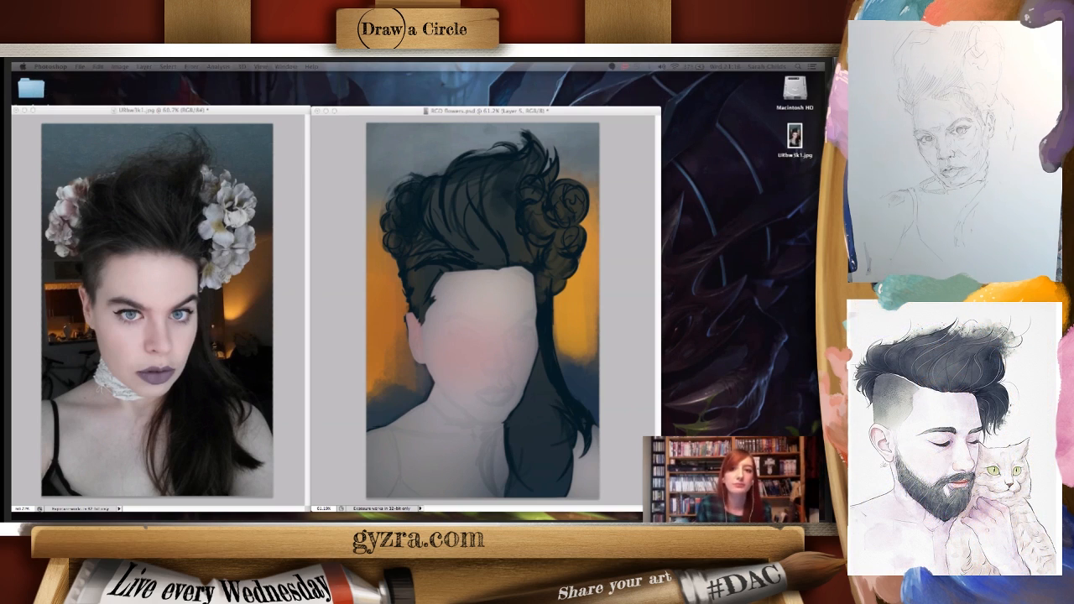
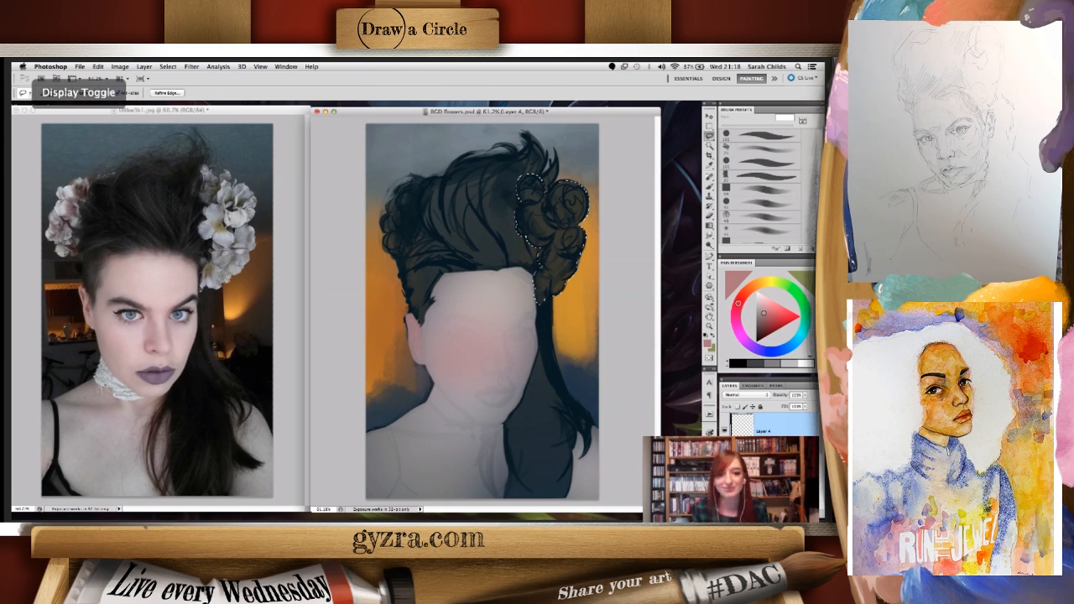
key("super+Tab")
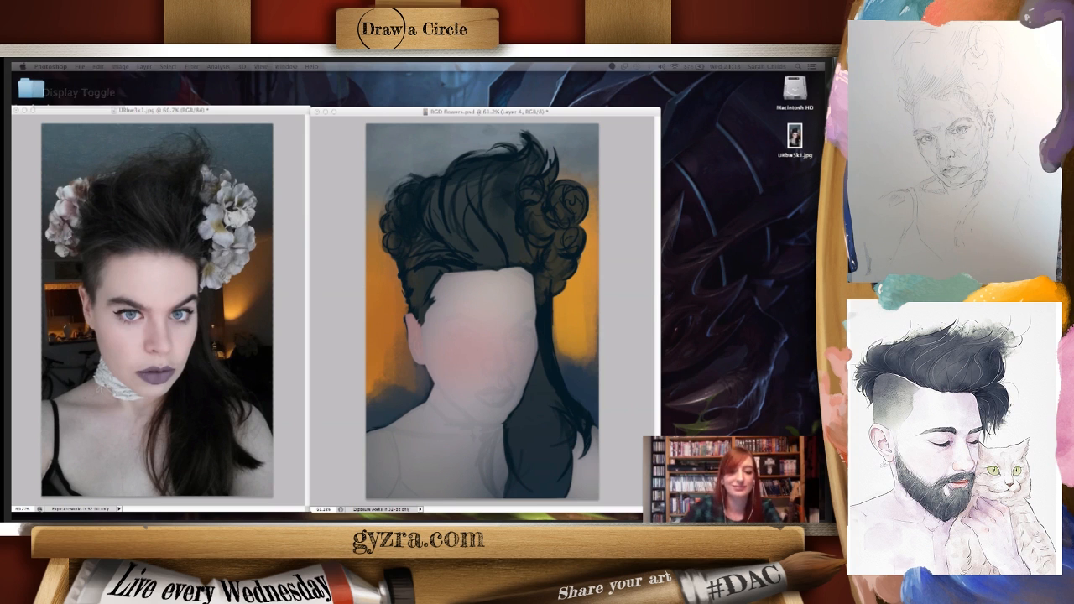
key("super+Tab")
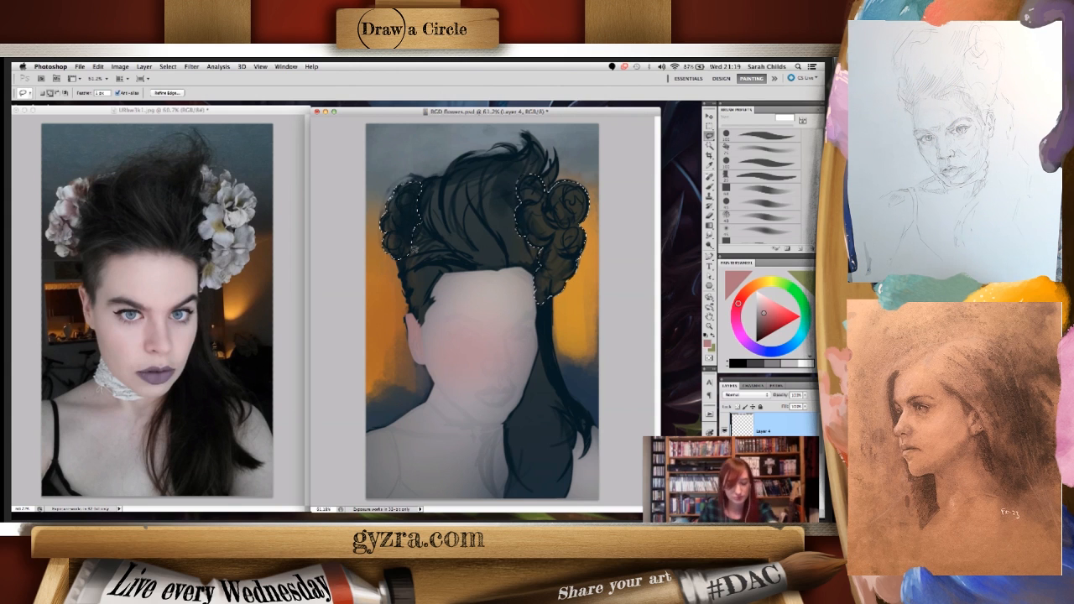
- Sample a pale pinkish skin tone from the forehead and fill the selected left flower cluster with it using the Gradient tool
right_click(496, 285)
left_click(537, 283)
left_click(498, 288)
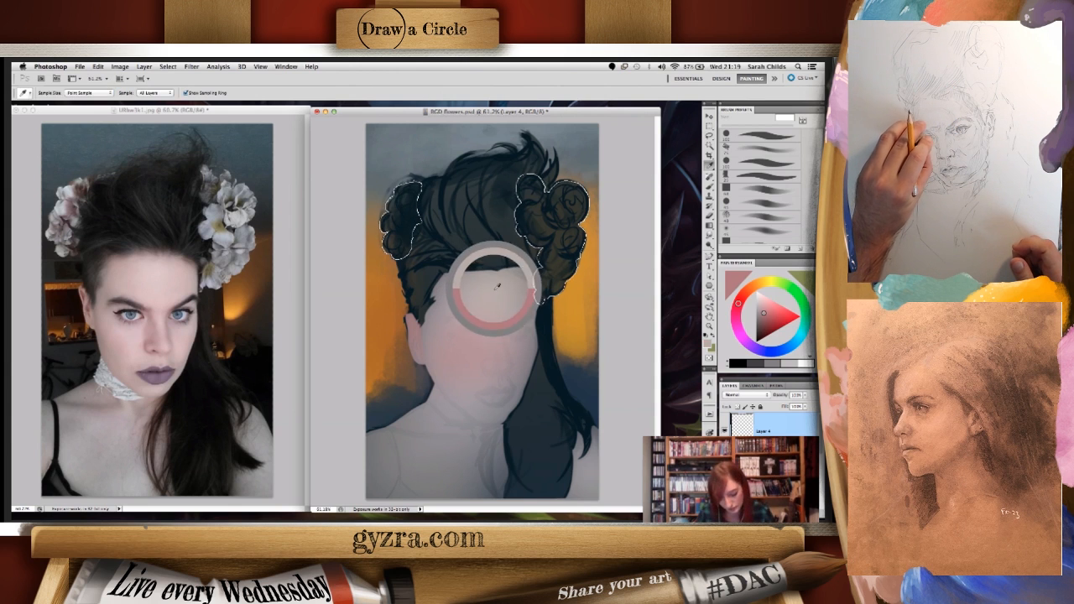
right_click(546, 310)
left_click(580, 309)
left_click(484, 310)
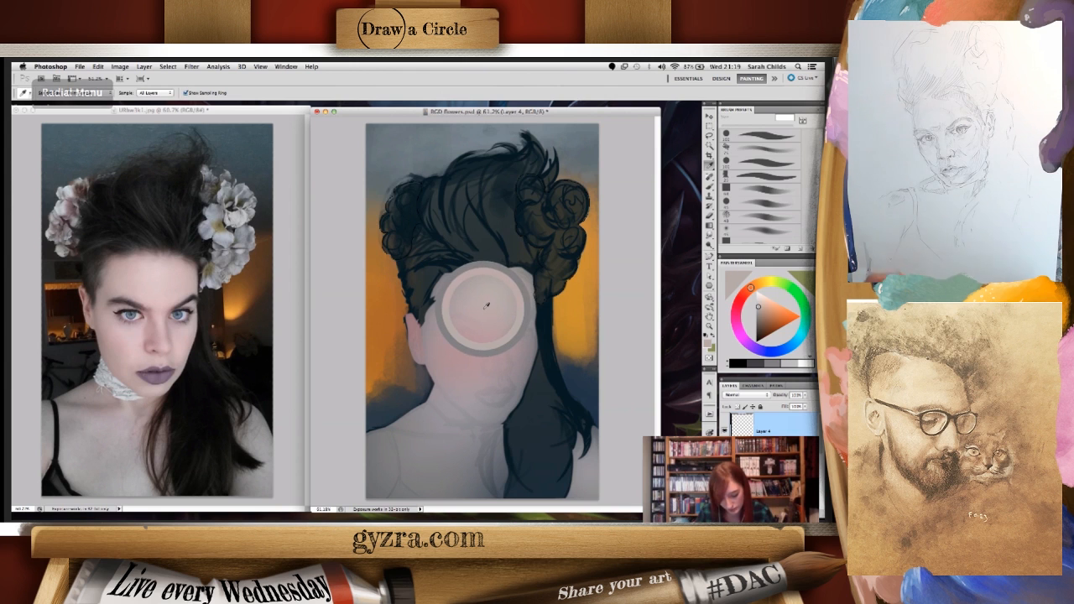
right_click(546, 294)
left_click(580, 317)
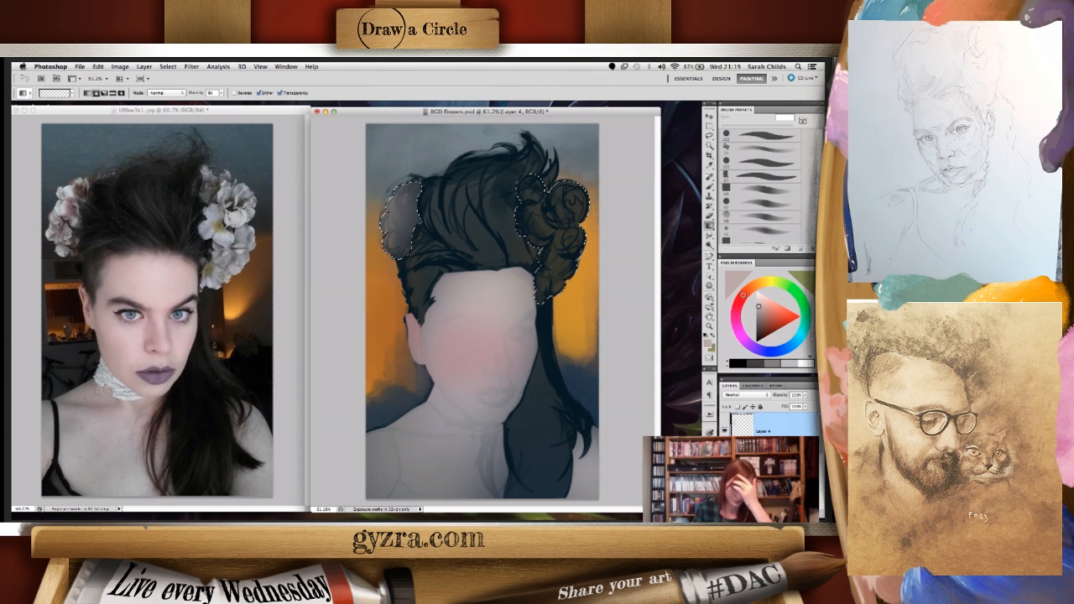
double_click(213, 92)
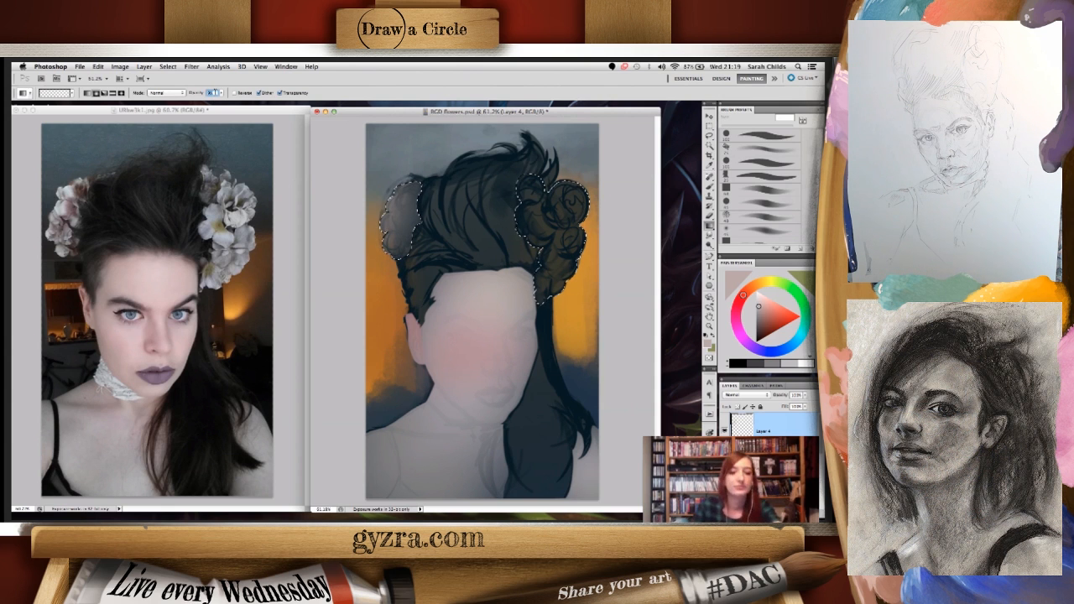
left_click(437, 118)
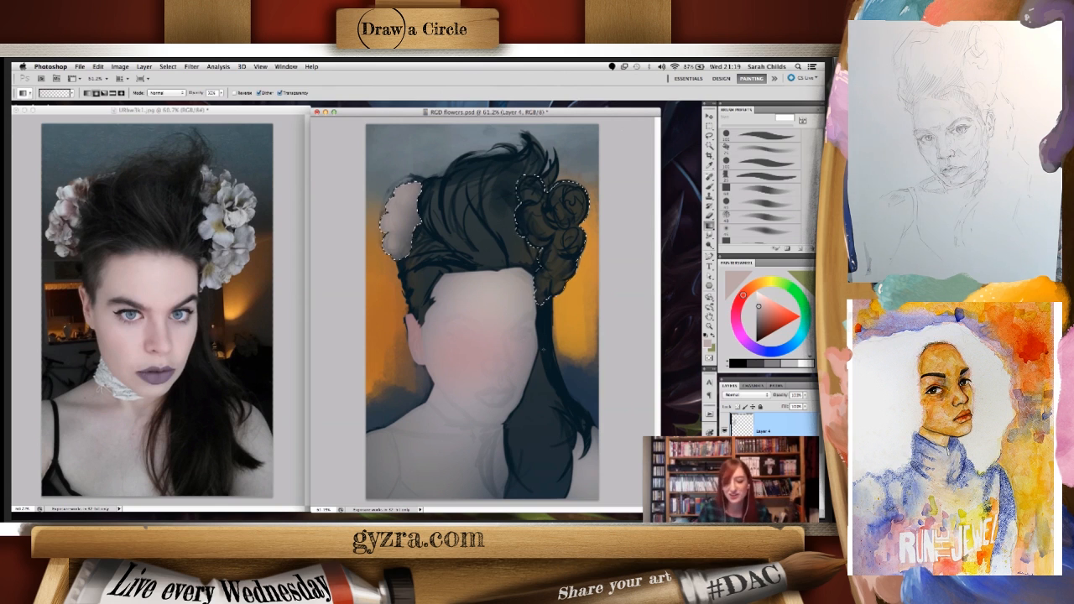
- Shift the colour to a pale grey-green cream, fill the right flower cluster with a gradient, and clear the selection
left_click(747, 291)
left_click_drag(748, 291, 756, 285)
left_click_drag(760, 323, 760, 315)
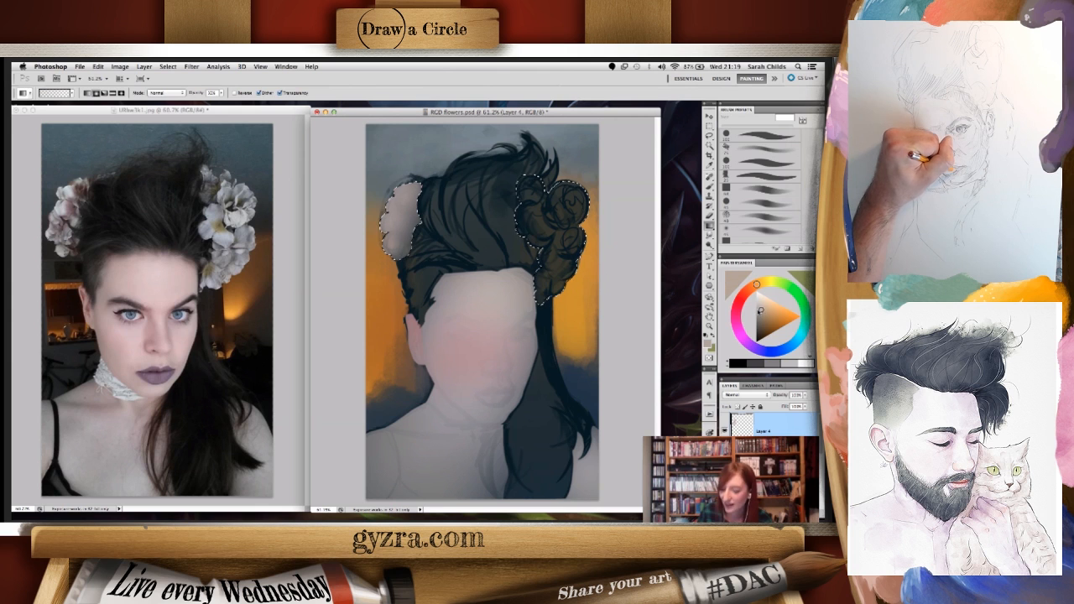
left_click(759, 307)
left_click_drag(564, 195, 469, 359)
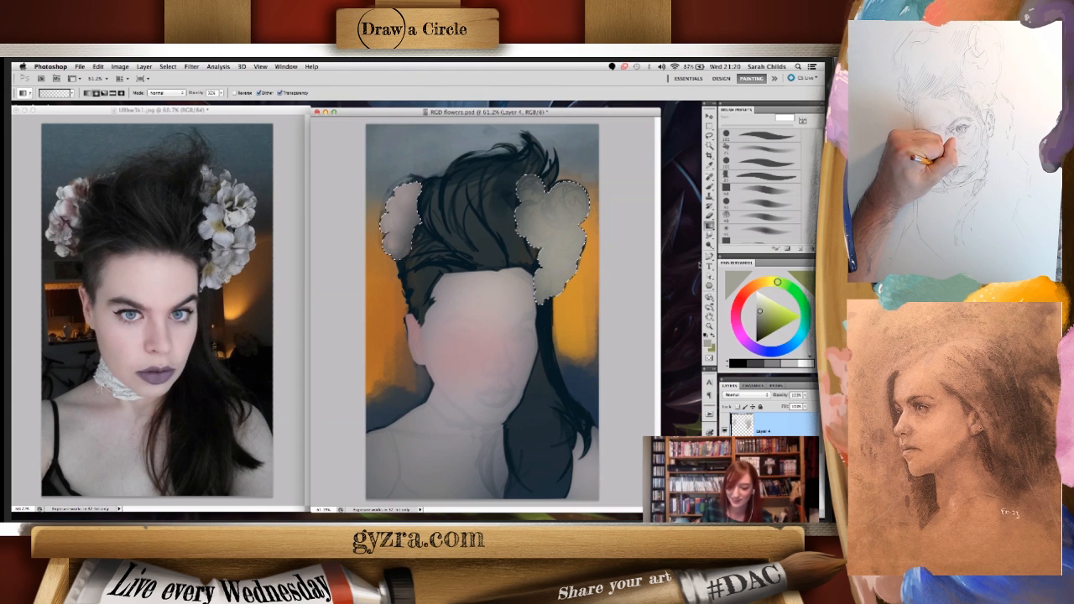
key("l")
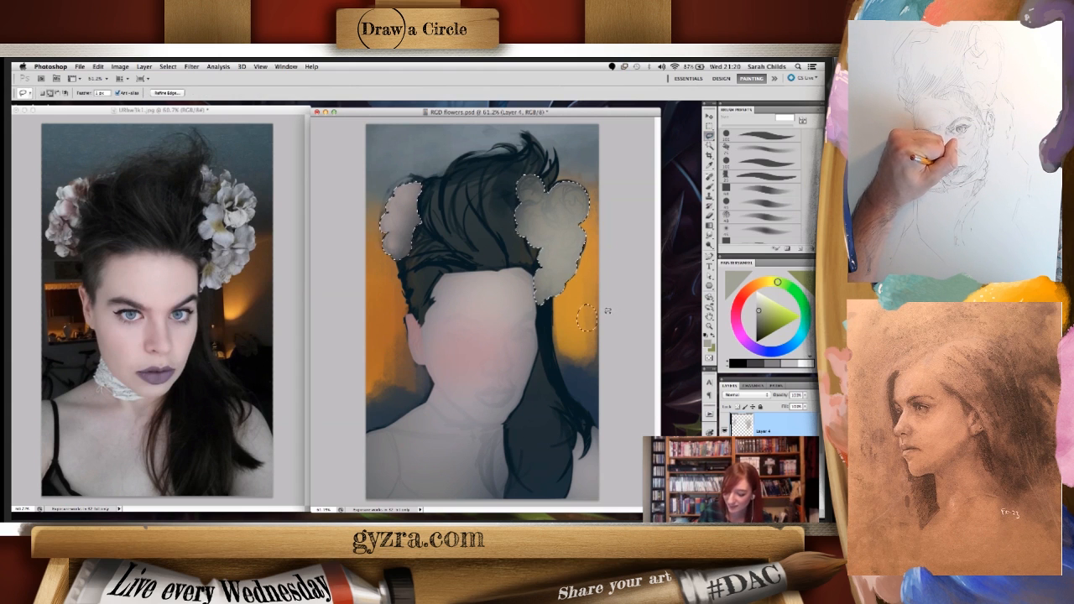
key("super+d")
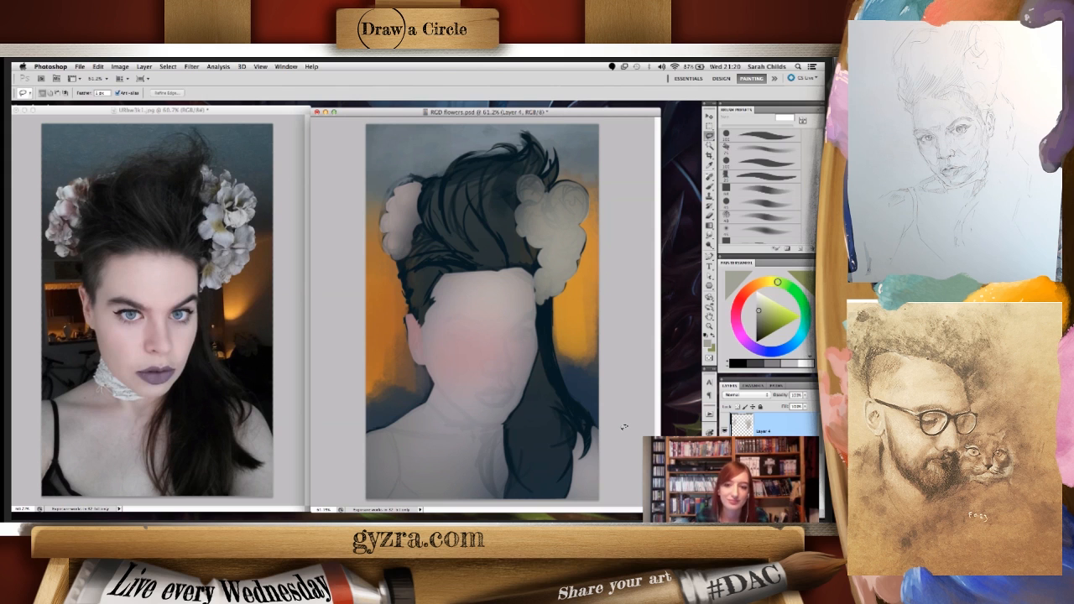
- Reposition the painting and reference photo windows slightly, then make the painting the active document
left_click_drag(566, 113, 574, 111)
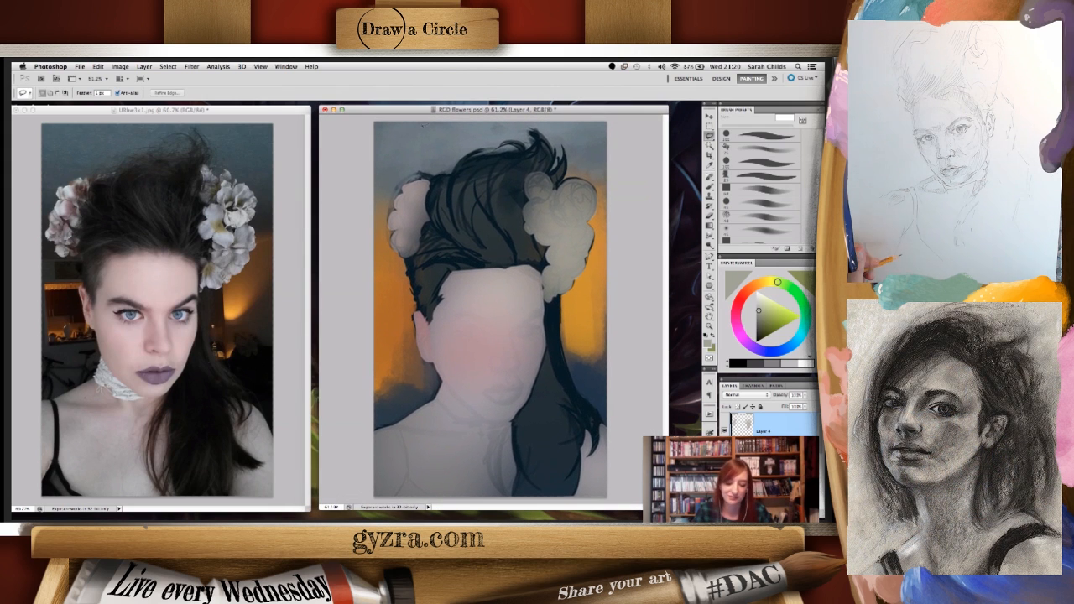
left_click_drag(263, 110, 265, 108)
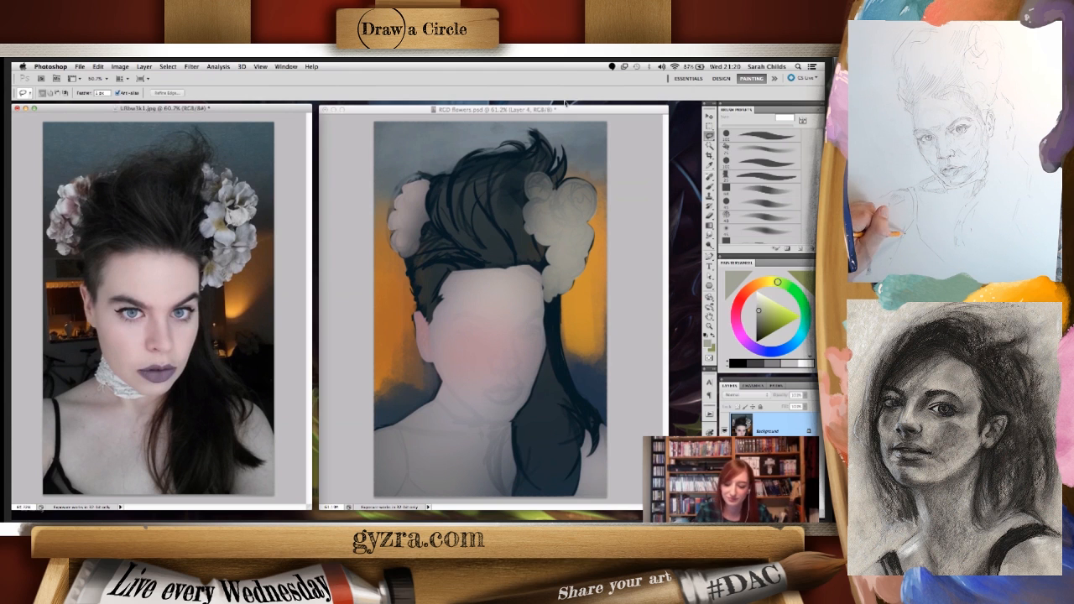
left_click(387, 150)
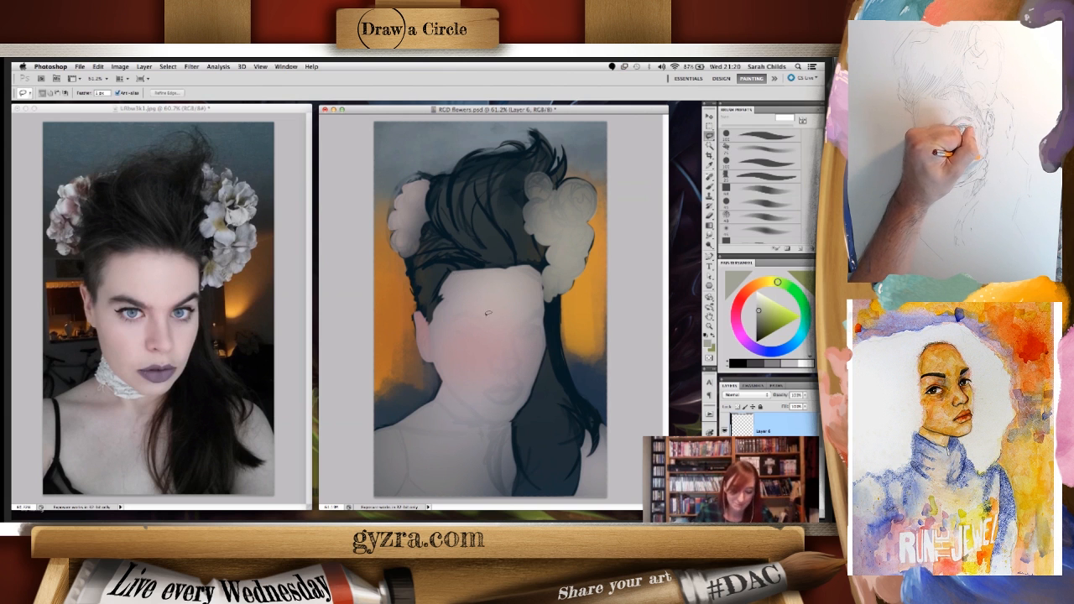
- Bring the faint sketch layer above the painted colours with reduced opacity, and make the new empty layer active
mouse_move(493, 356)
left_mouse_down()
mouse_move(494, 327)
mouse_move(490, 368)
mouse_move(500, 371)
mouse_move(504, 356)
left_mouse_up()
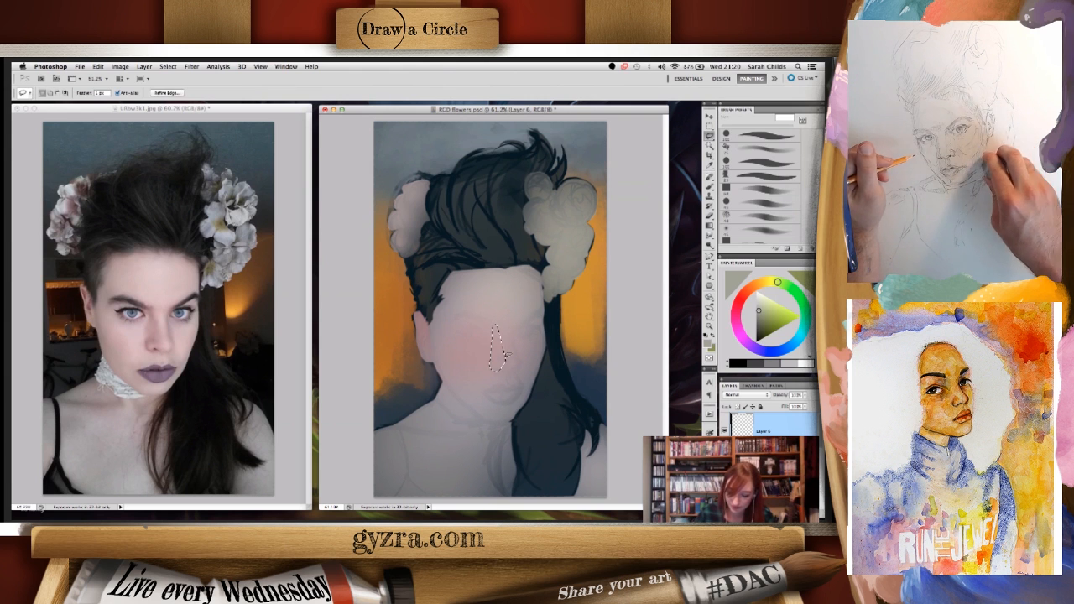
key("super+d")
scroll(765, 424, "down", 2)
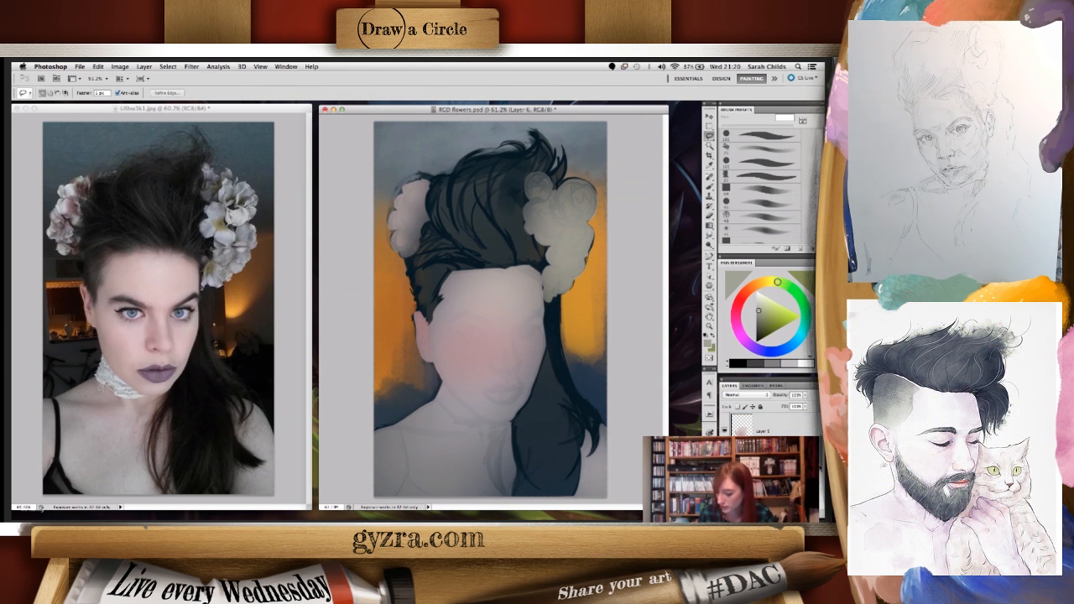
scroll(765, 424, "down", 2)
mouse_move(788, 457)
left_mouse_down()
mouse_move(798, 397)
mouse_move(770, 405)
left_mouse_up()
scroll(789, 424, "up", 2)
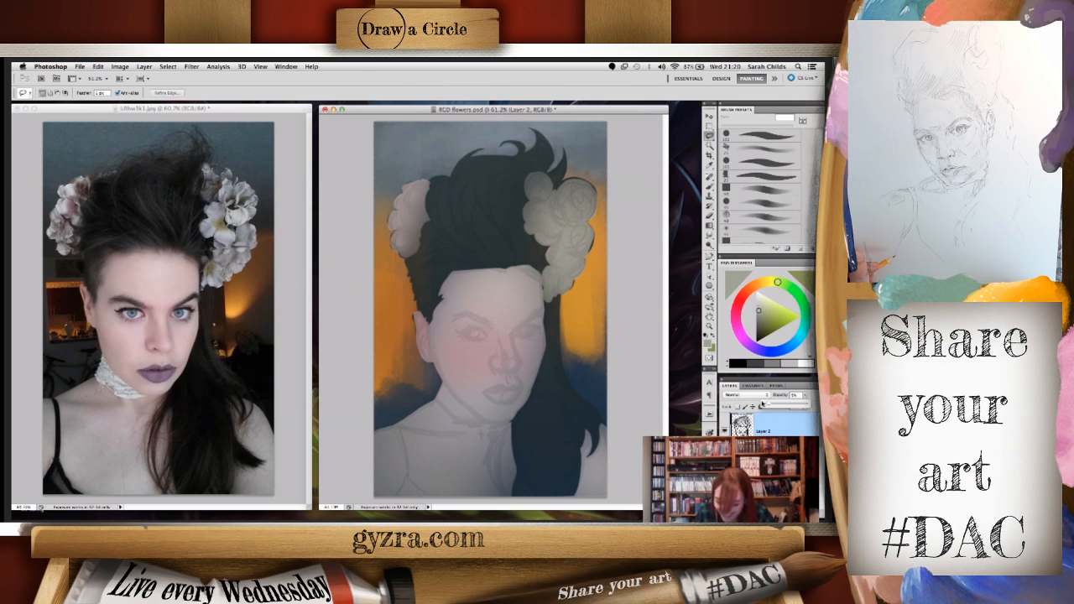
left_click(776, 456)
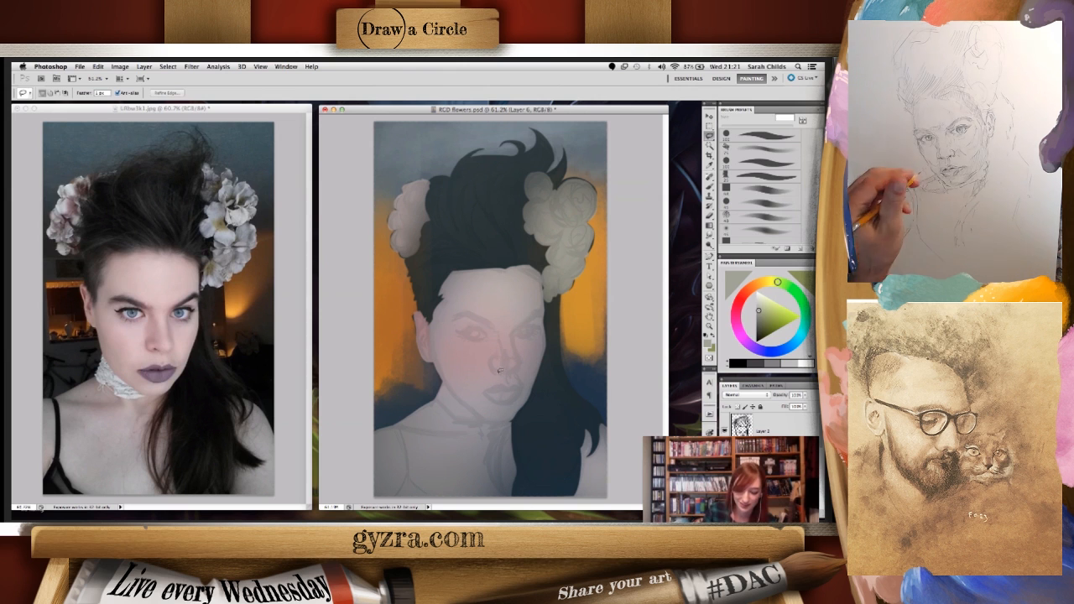
- Lasso the shadow shape on the far cheek, sample a muted mauve there, and choose a brush preset
left_click_drag(491, 359, 496, 377)
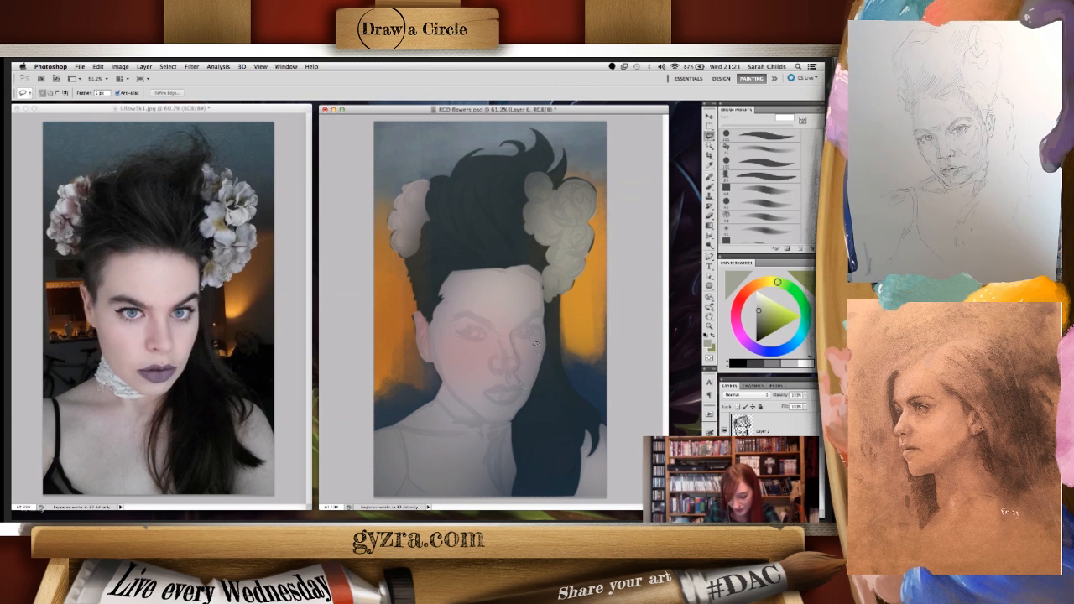
mouse_move(511, 330)
left_mouse_down()
mouse_move(516, 376)
mouse_move(509, 331)
left_mouse_up()
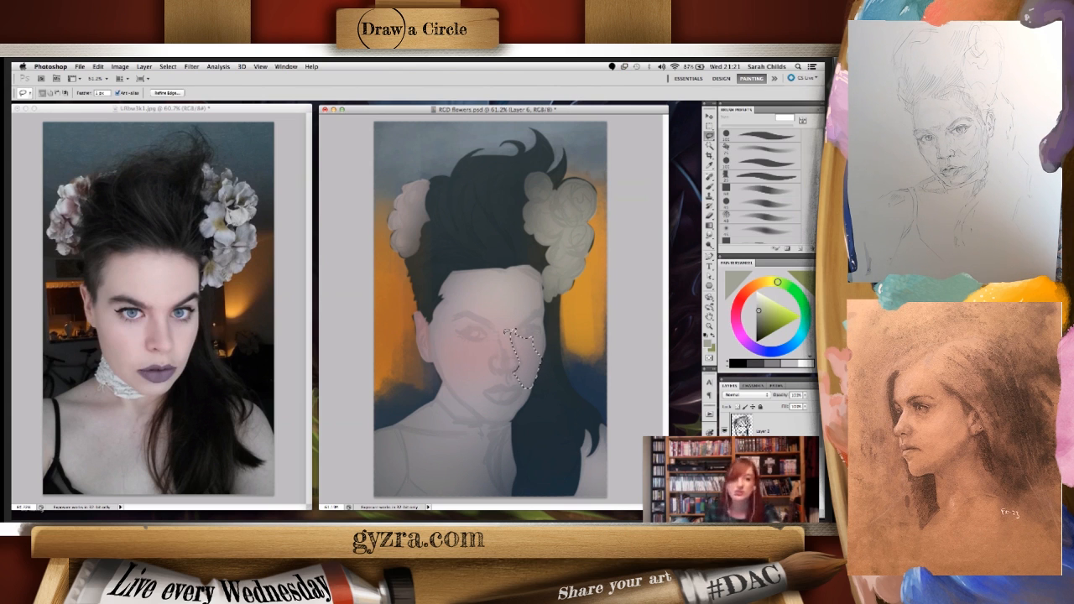
right_click(512, 399)
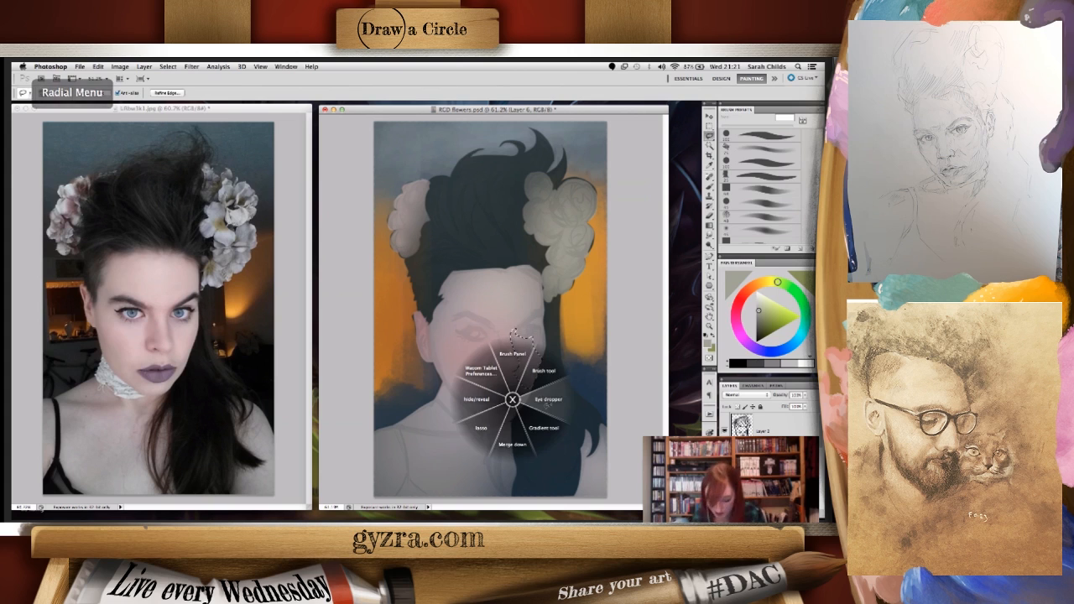
left_click(547, 399)
left_click(525, 374)
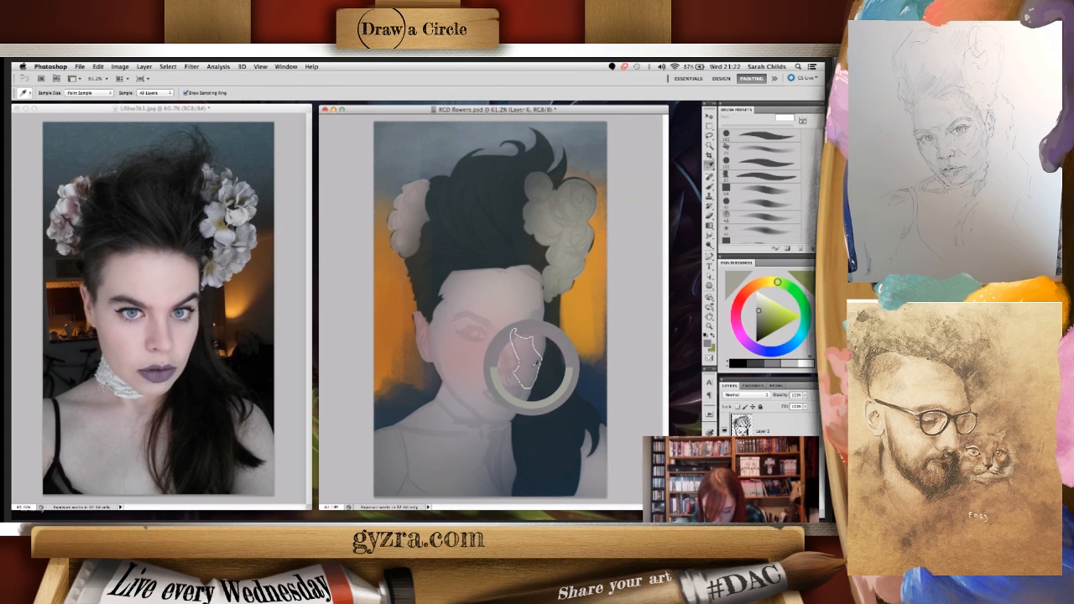
right_click(532, 363)
left_click(558, 338)
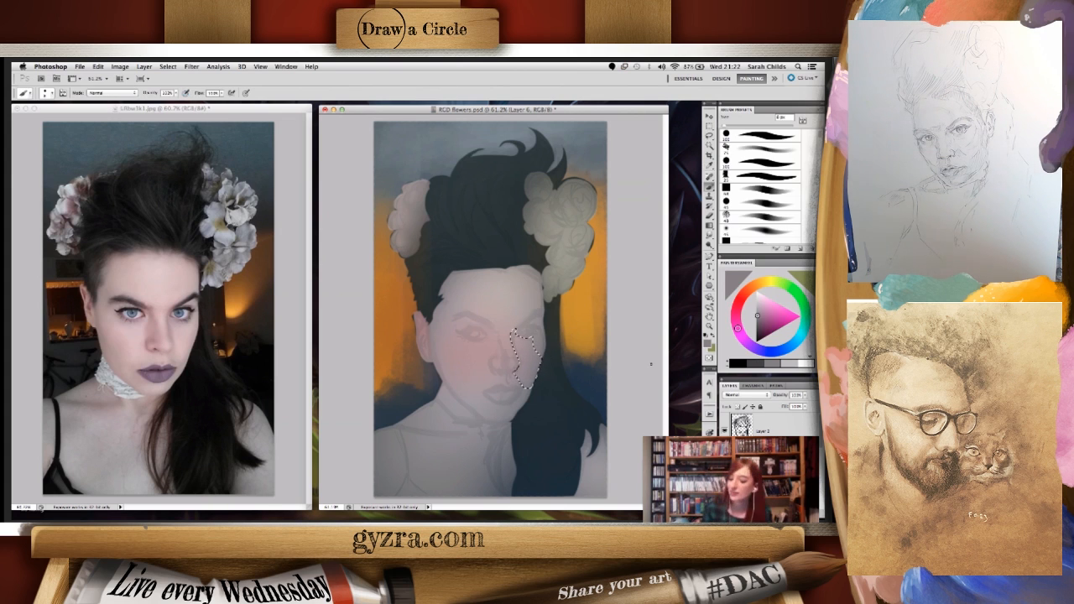
left_click(732, 145)
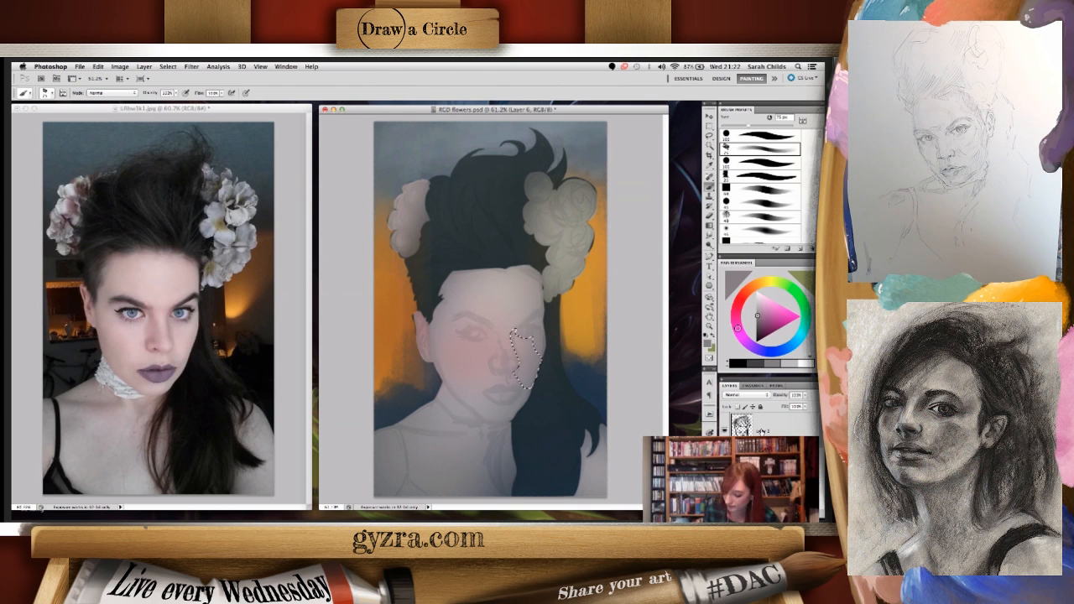
left_click(724, 430)
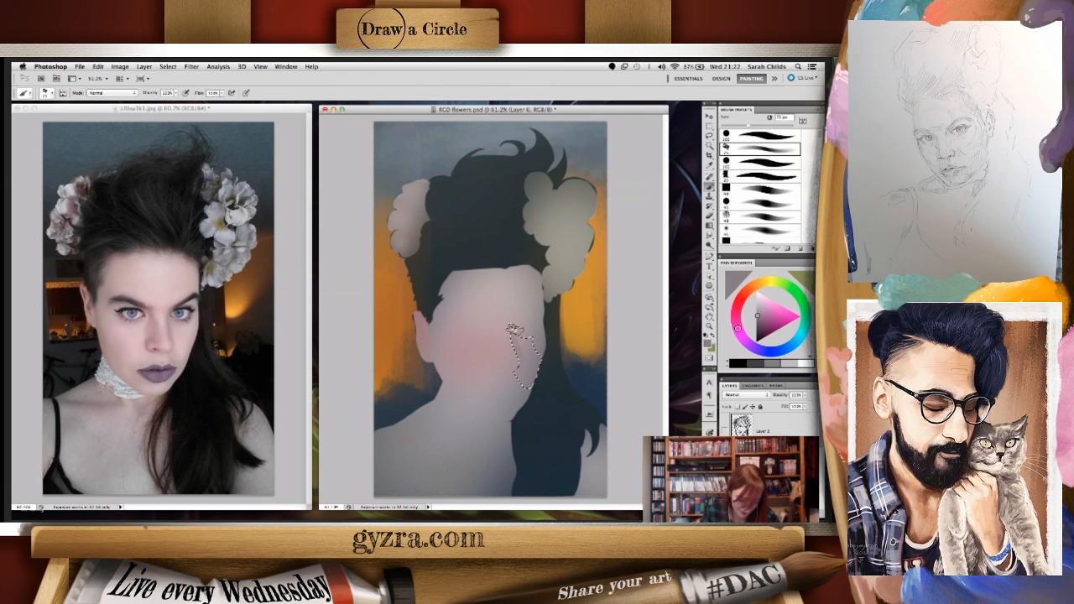
right_click(528, 334)
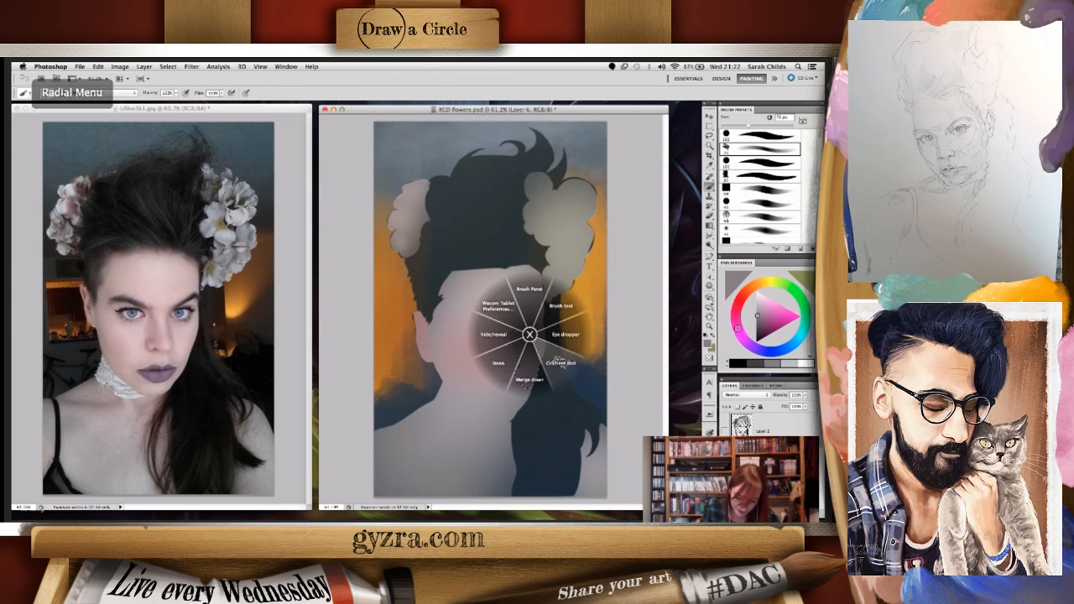
left_click(559, 354)
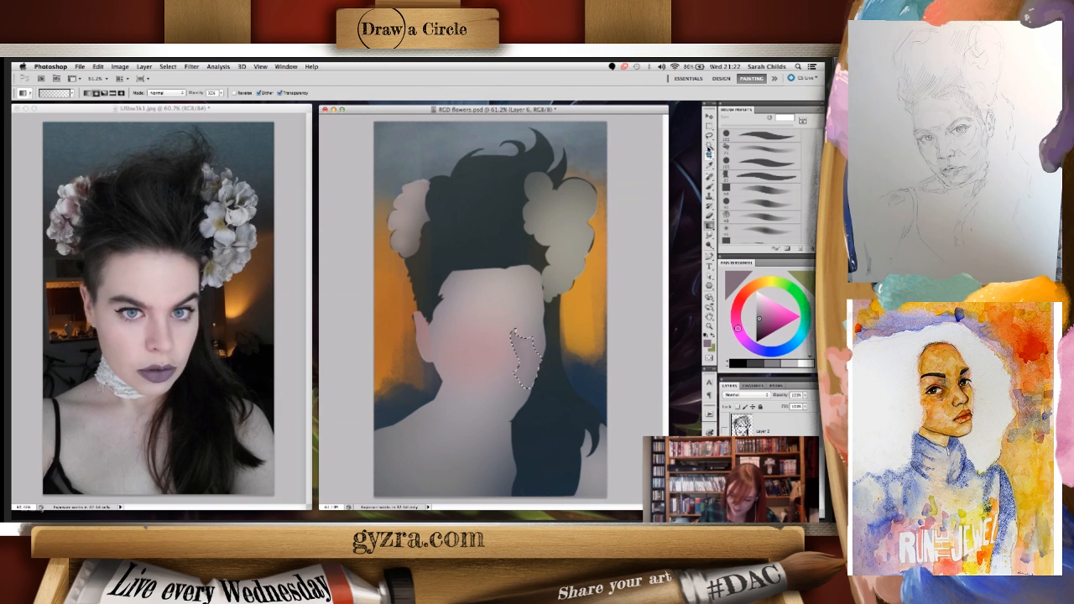
left_click(727, 148)
right_click(527, 372)
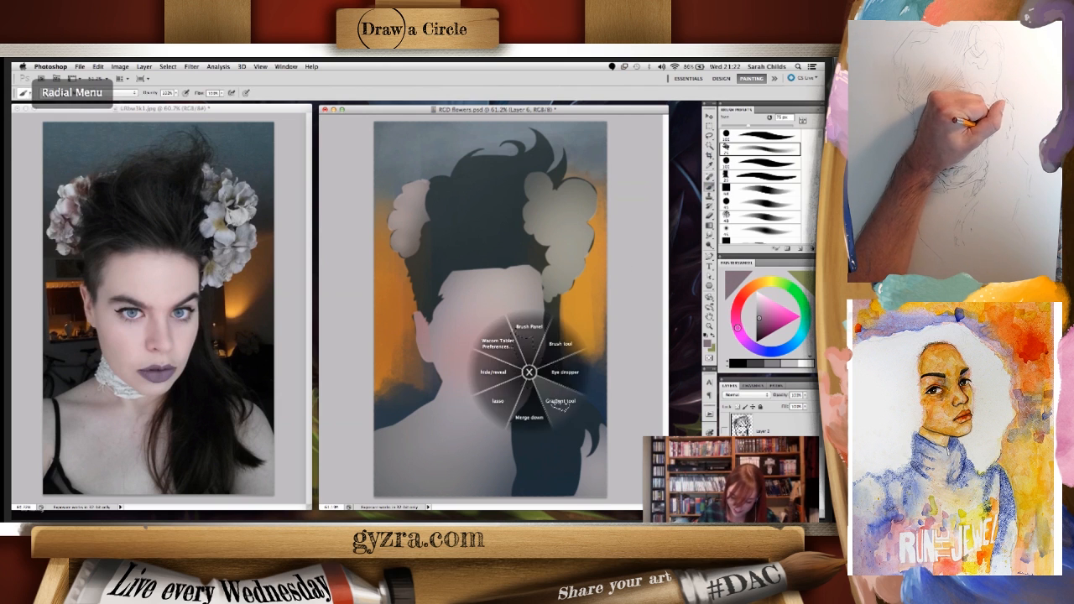
left_click(547, 376)
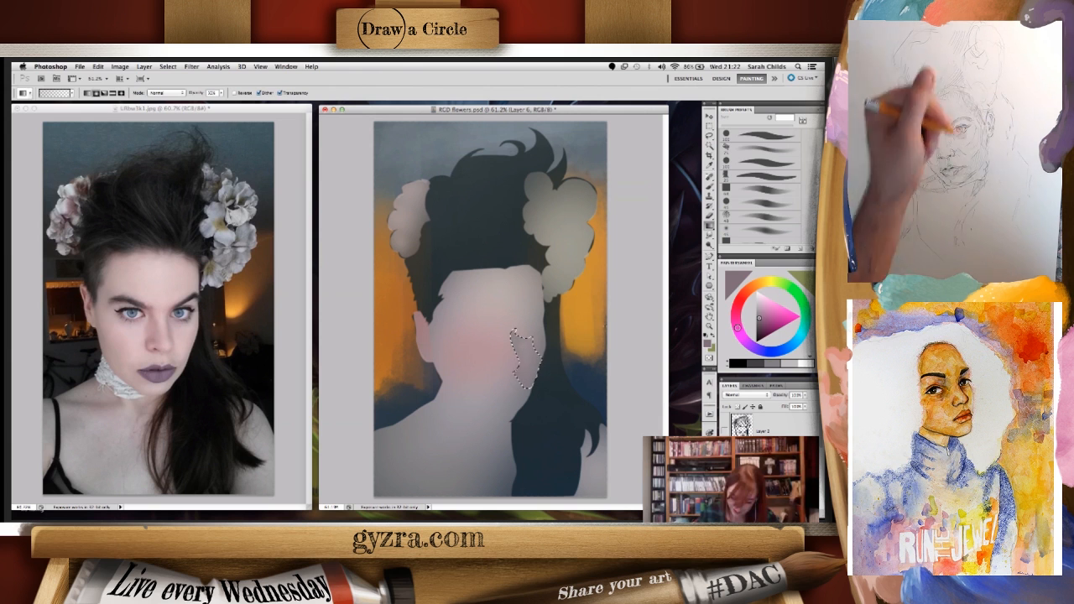
left_click(724, 430)
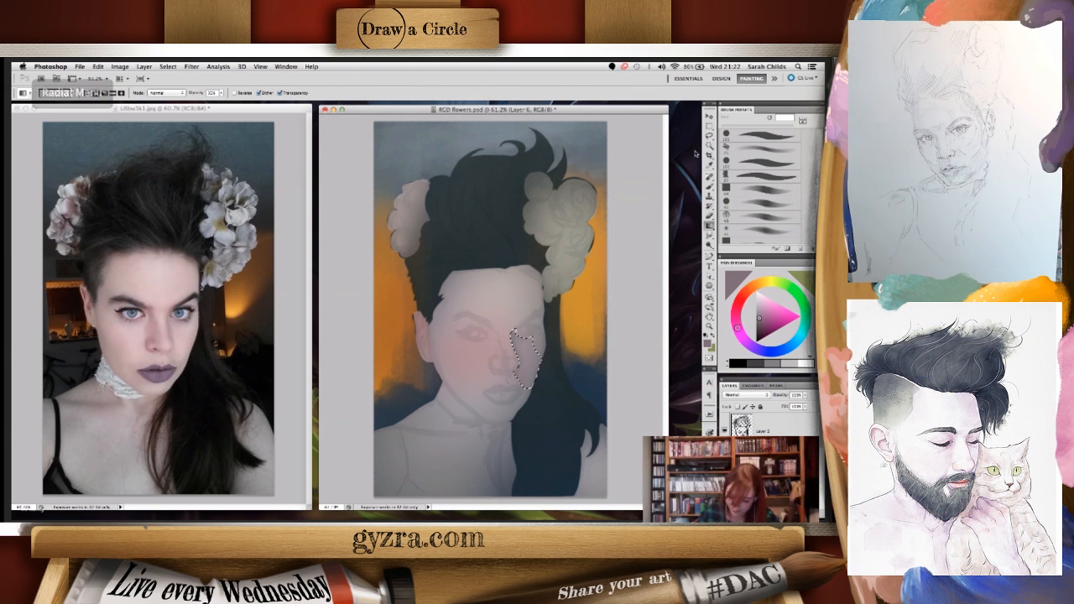
key("m")
key("l")
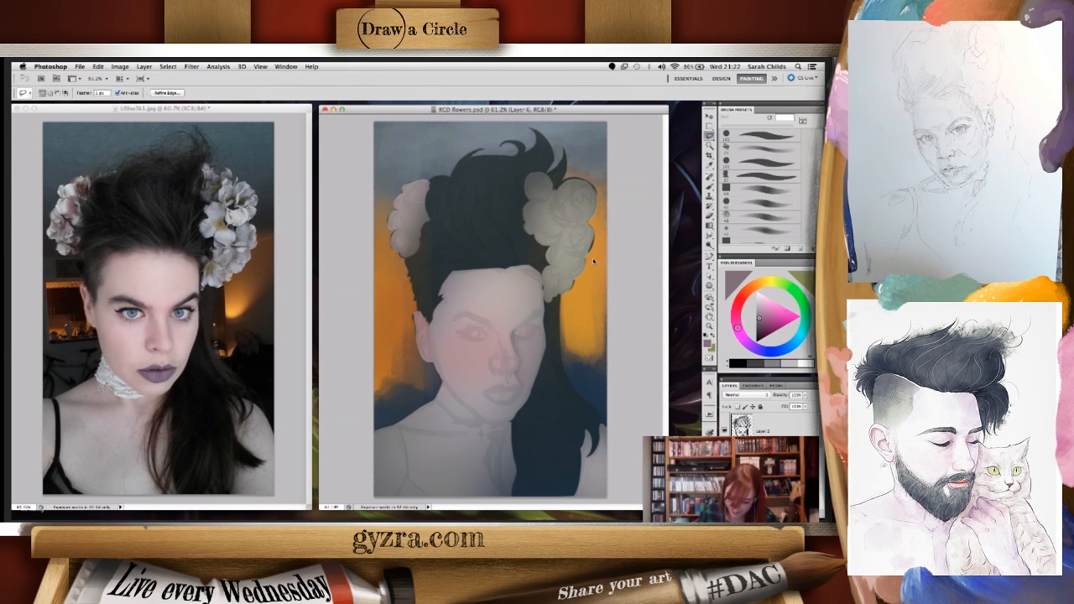
left_click(558, 255)
key("Return")
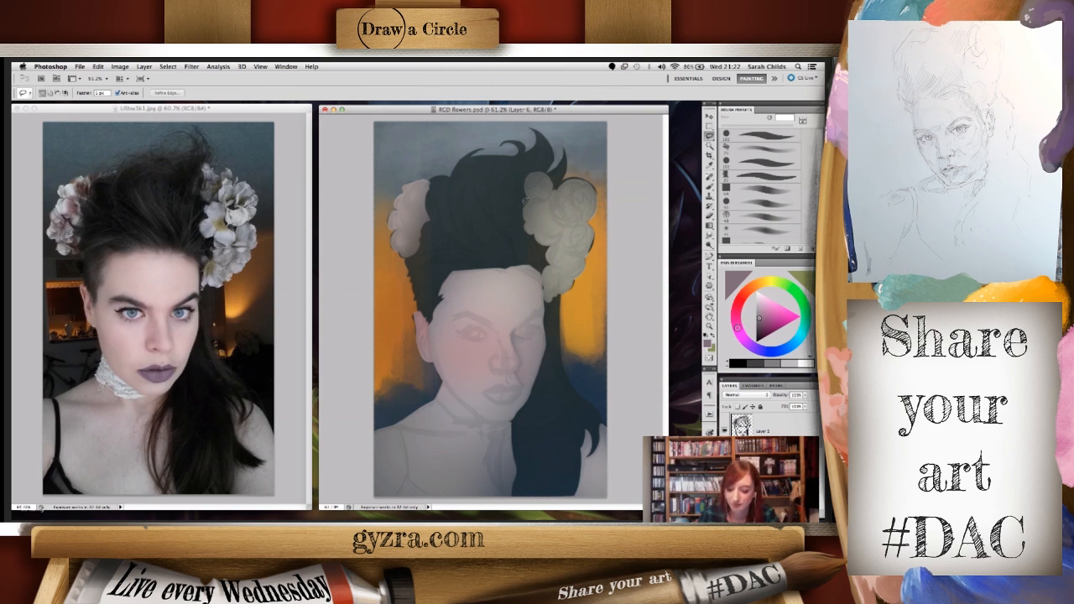
- Paint both eyebrows over the sketch with a smaller brush in a dark greyish purple
left_click(709, 178)
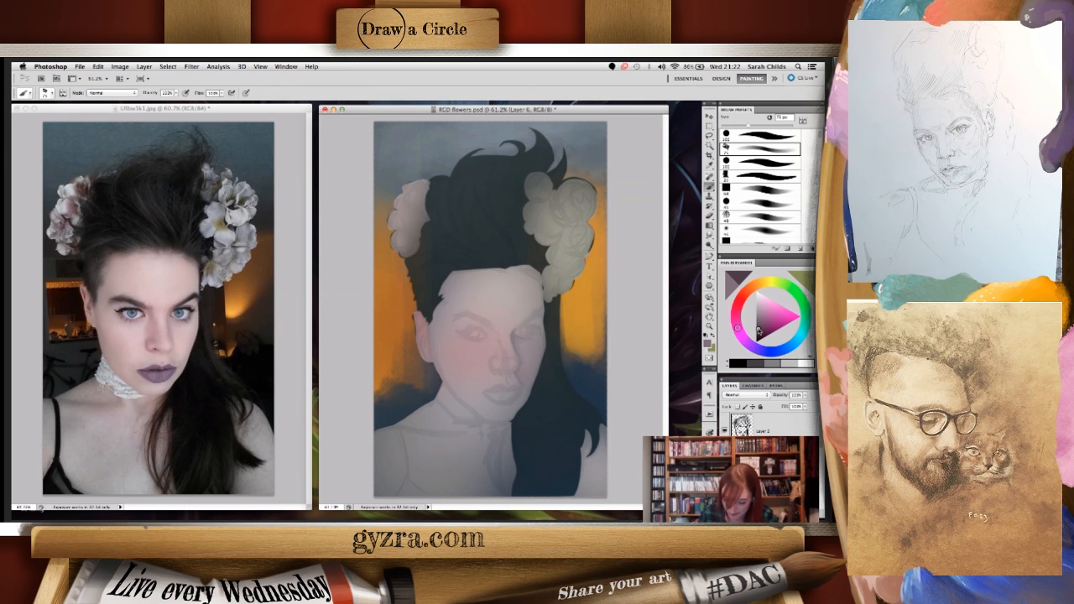
key("bracketleft")
key("bracketleft")
key("bracketleft")
key("bracketleft")
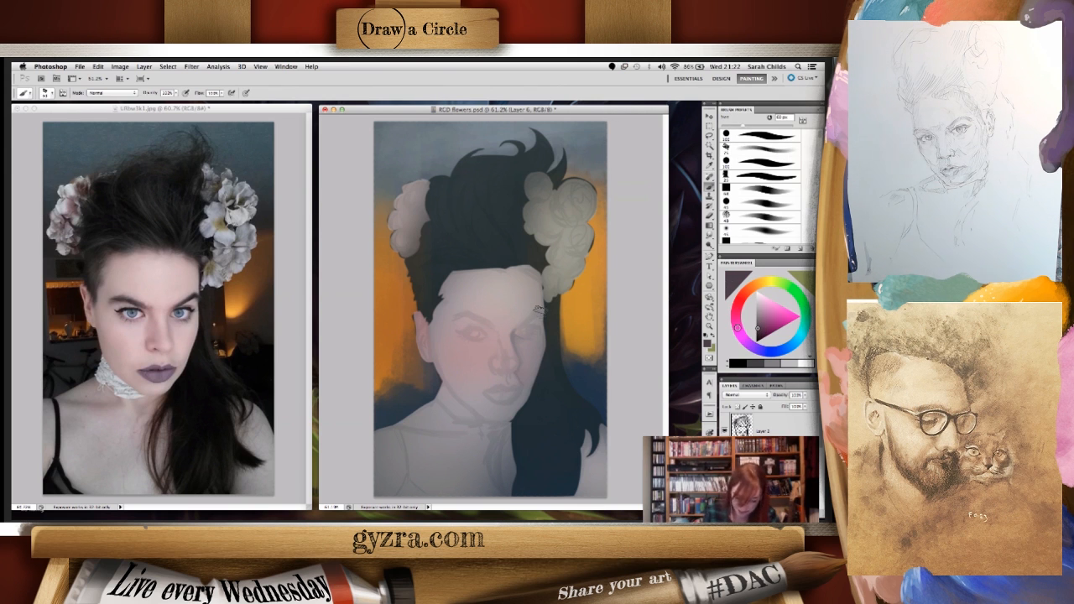
key("bracketleft")
key("bracketleft")
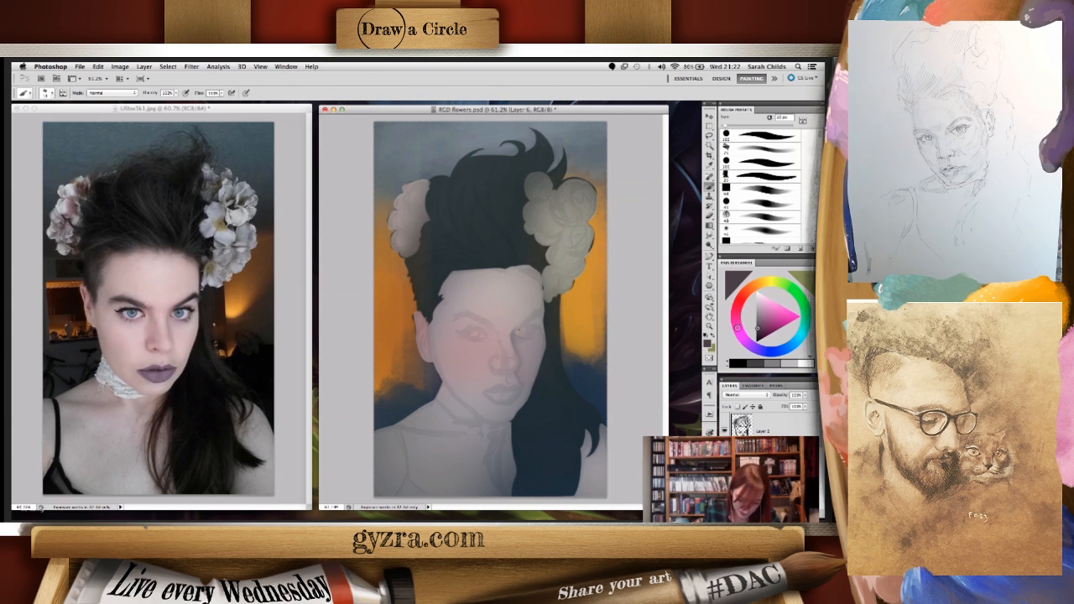
left_click_drag(520, 328, 544, 313)
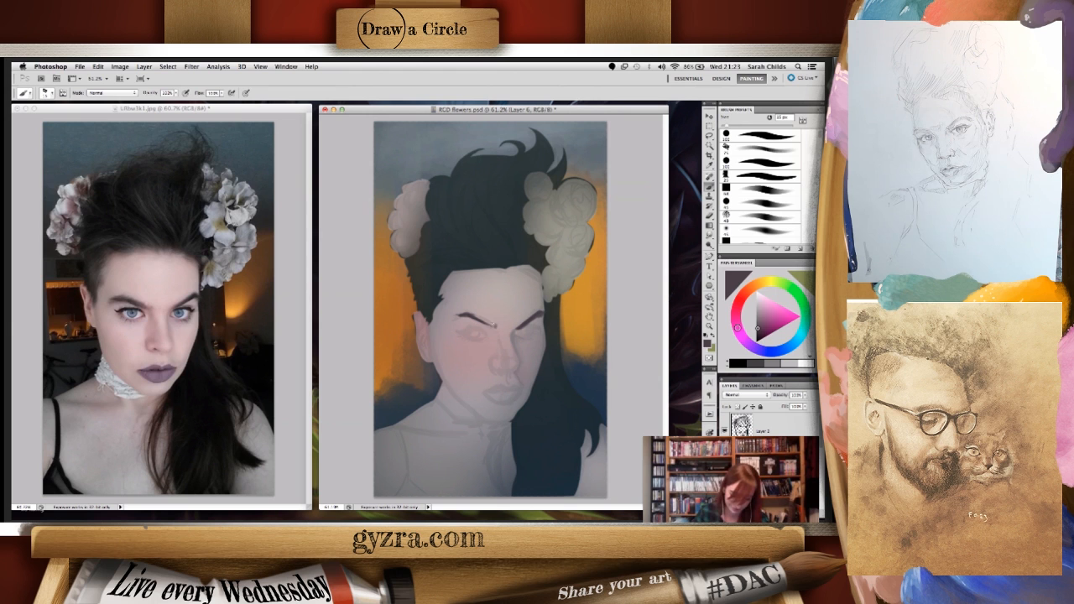
left_click_drag(471, 316, 493, 324)
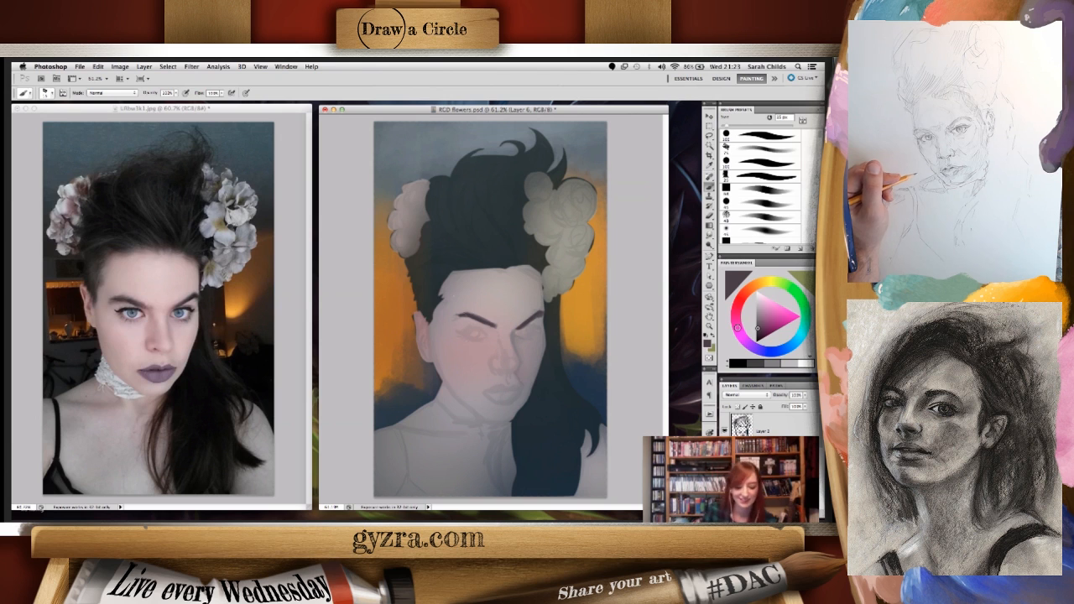
left_click_drag(455, 319, 469, 315)
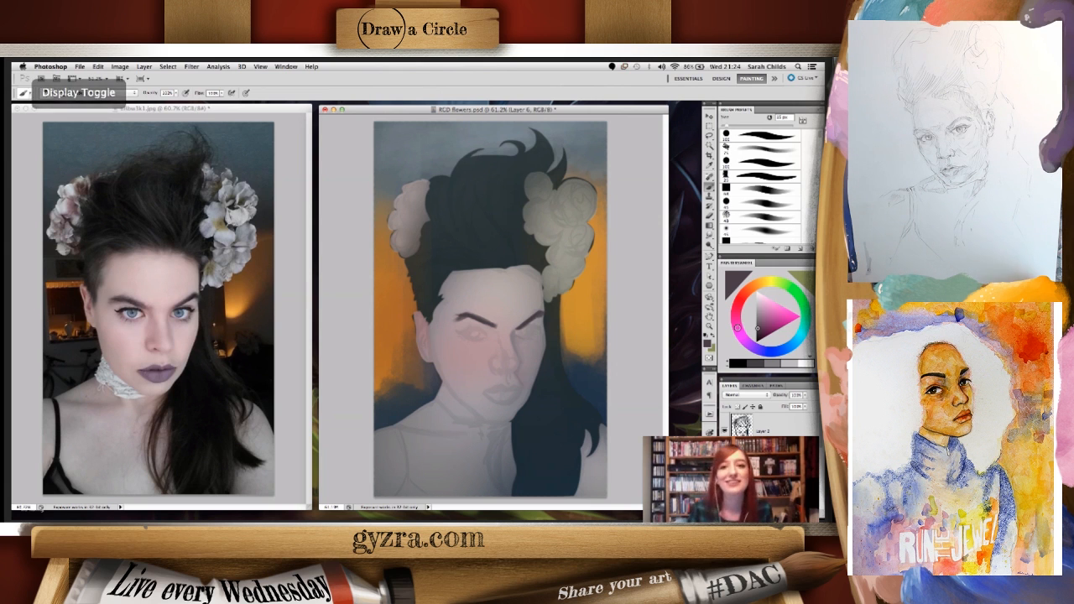
key("super+Tab")
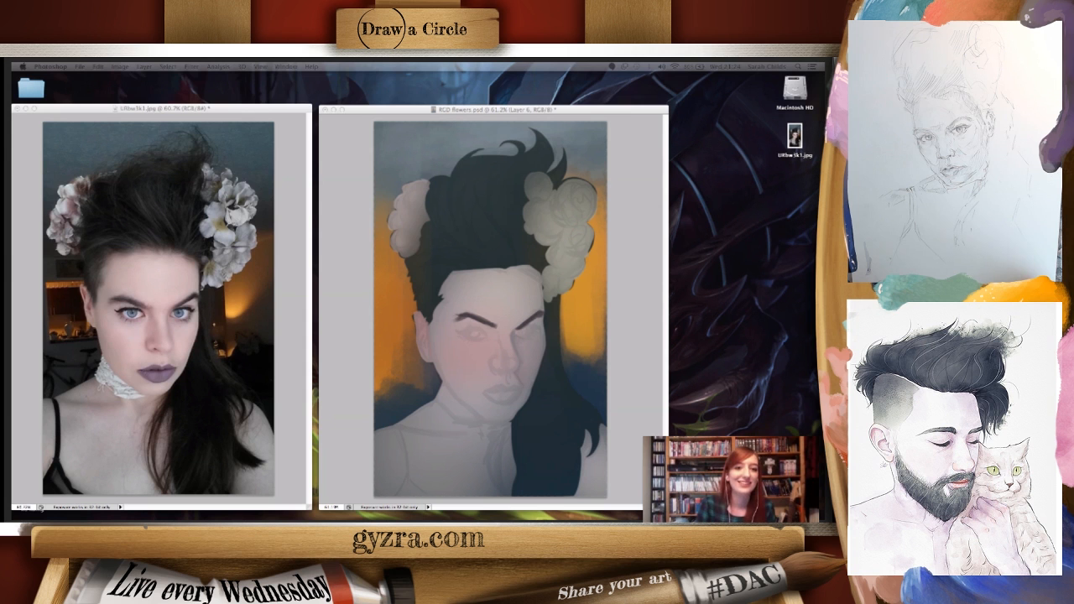
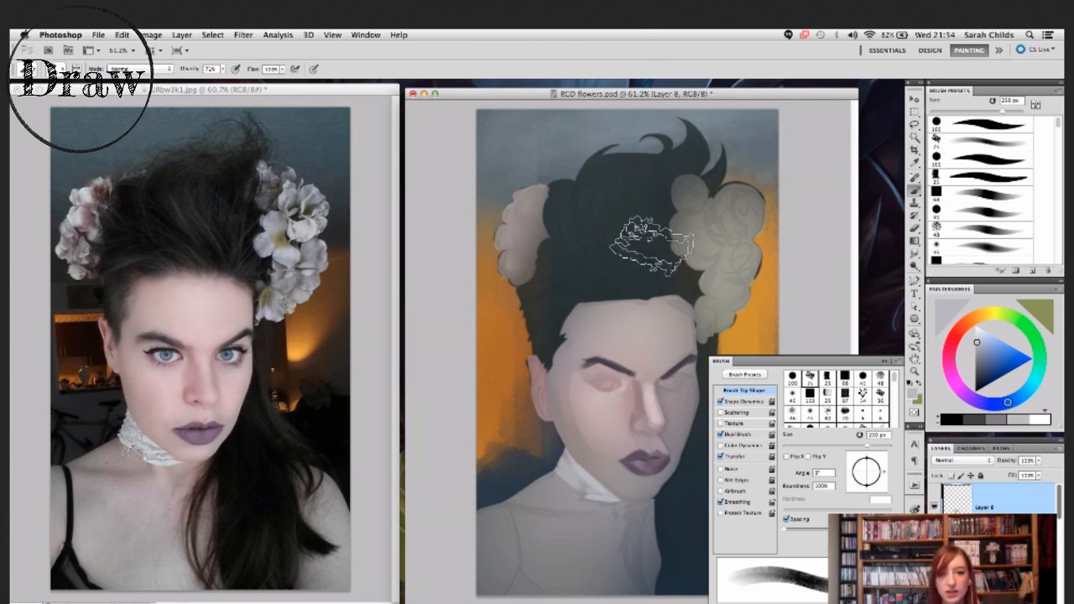
- Try larger brush sizes, ending at 500 px, and toggle the display of the brush settings
key("bracketright")
key("bracketright")
key("bracketright")
key("bracketright")
key("bracketright")
key("bracketright")
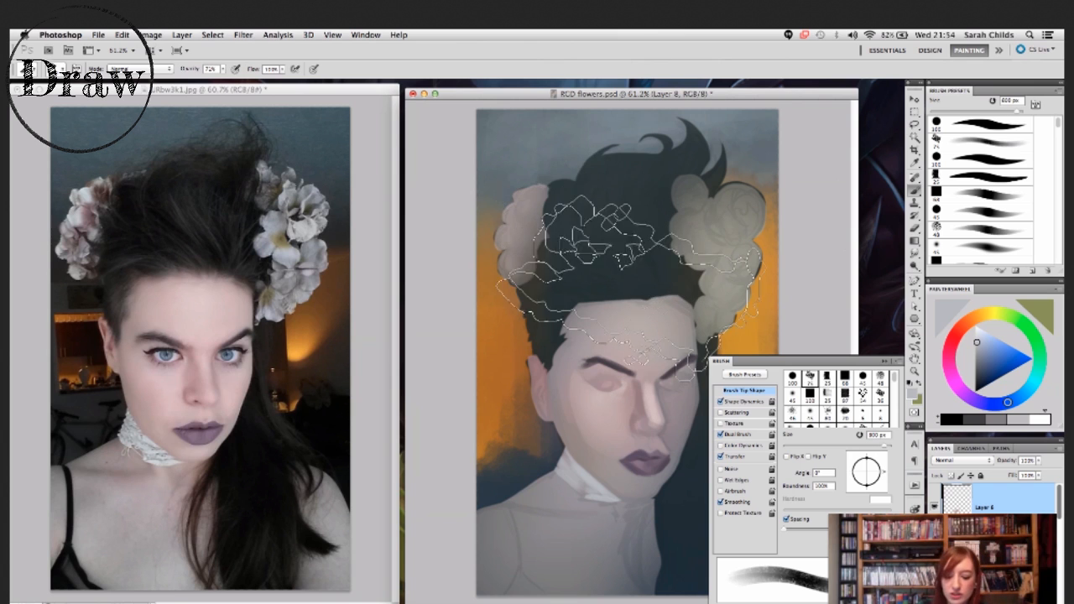
key("bracketleft")
key("bracketleft")
key("bracketleft")
key("bracketleft")
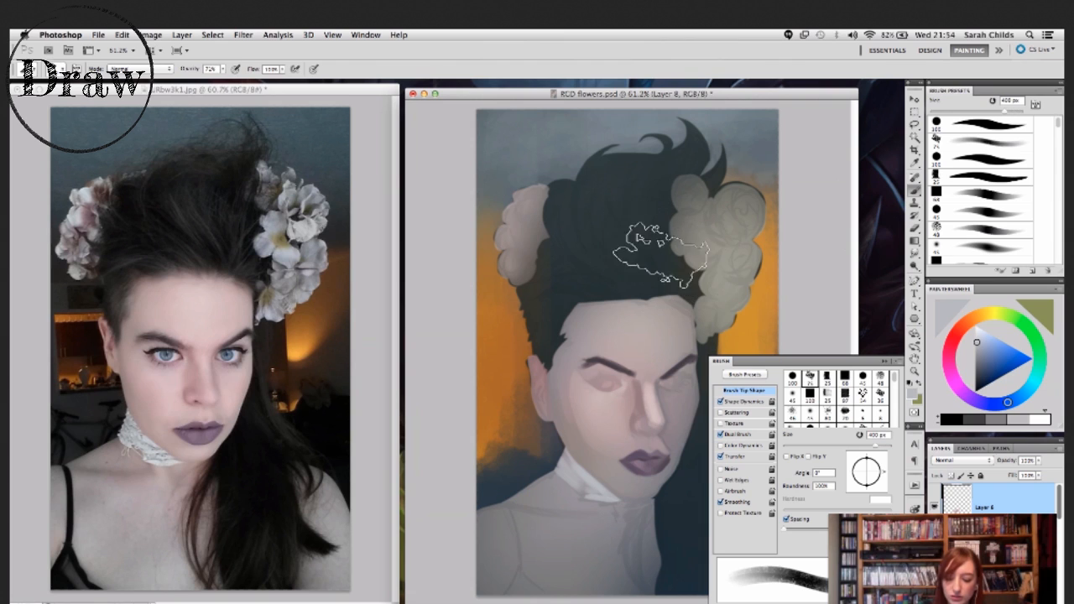
key("bracketright")
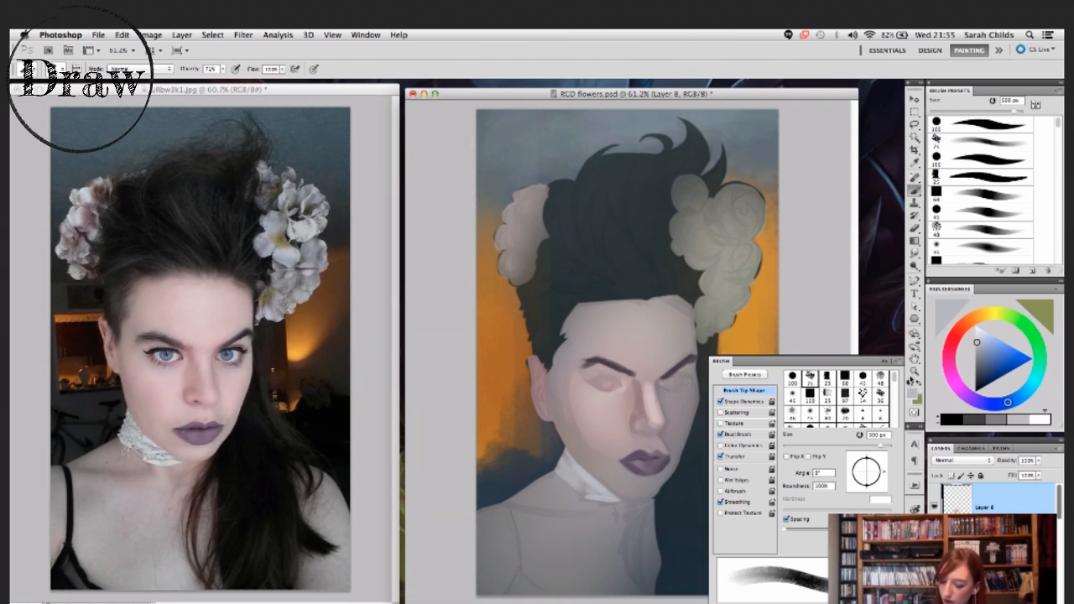
left_click(913, 509)
left_click(913, 509)
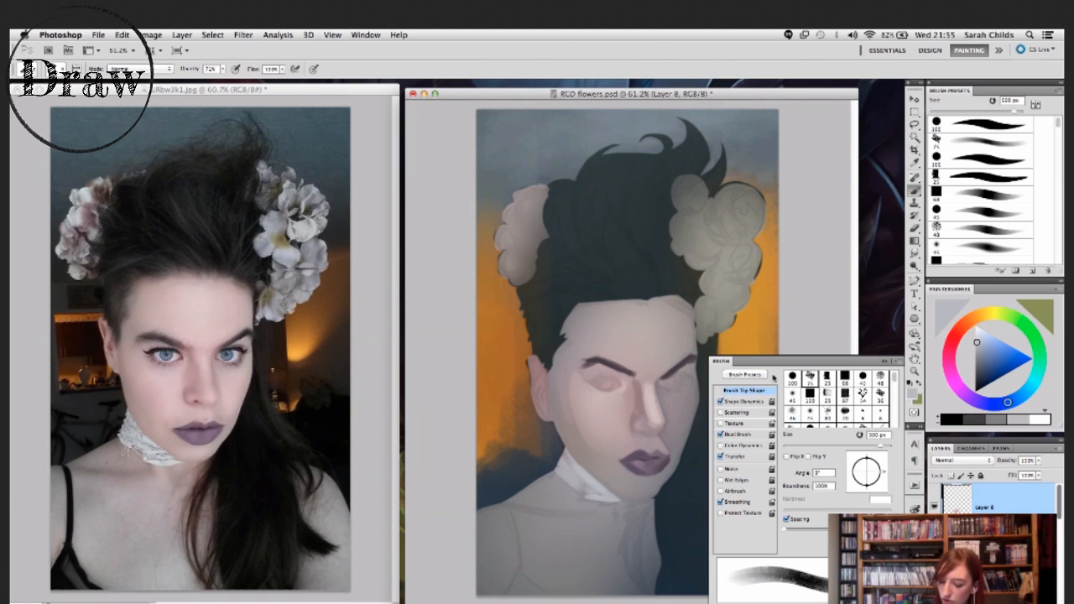
left_click(913, 509)
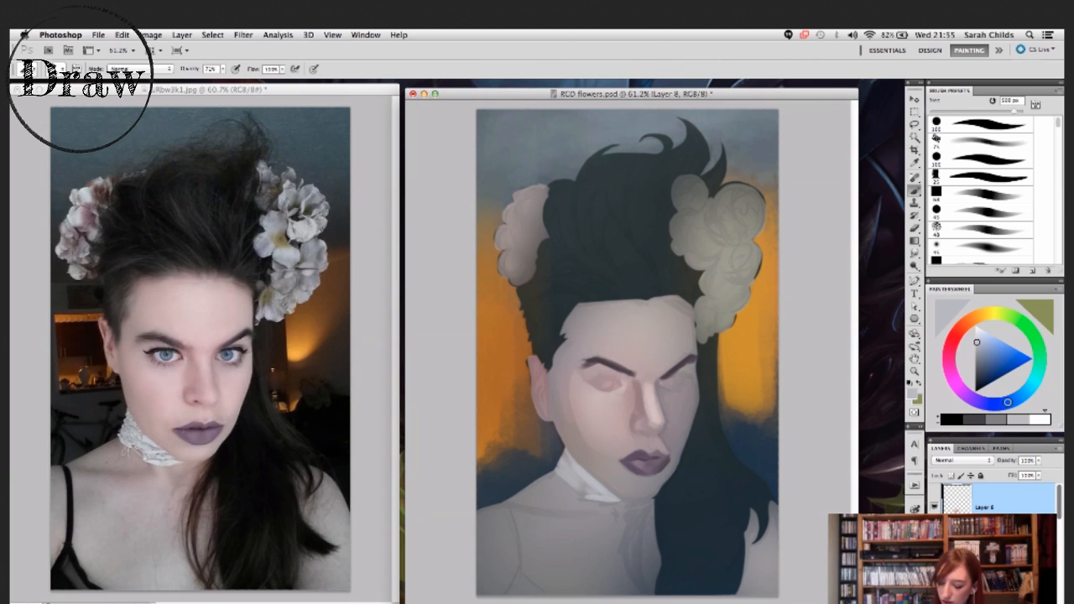
left_click(914, 509)
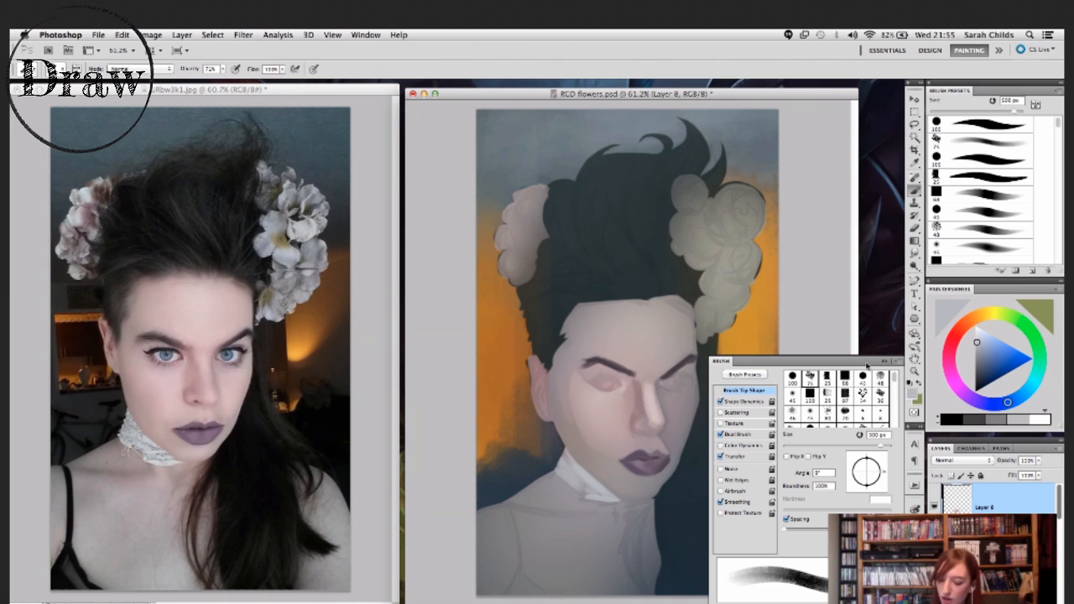
- Try several brush tips, settle on the 97 px tip, and set its size to 151 px and its angle to 24°
left_click(862, 395)
left_click(821, 411)
left_click(832, 395)
left_click(809, 382)
mouse_move(895, 383)
left_mouse_down()
mouse_move(895, 411)
mouse_move(895, 373)
left_mouse_up()
left_click(879, 418)
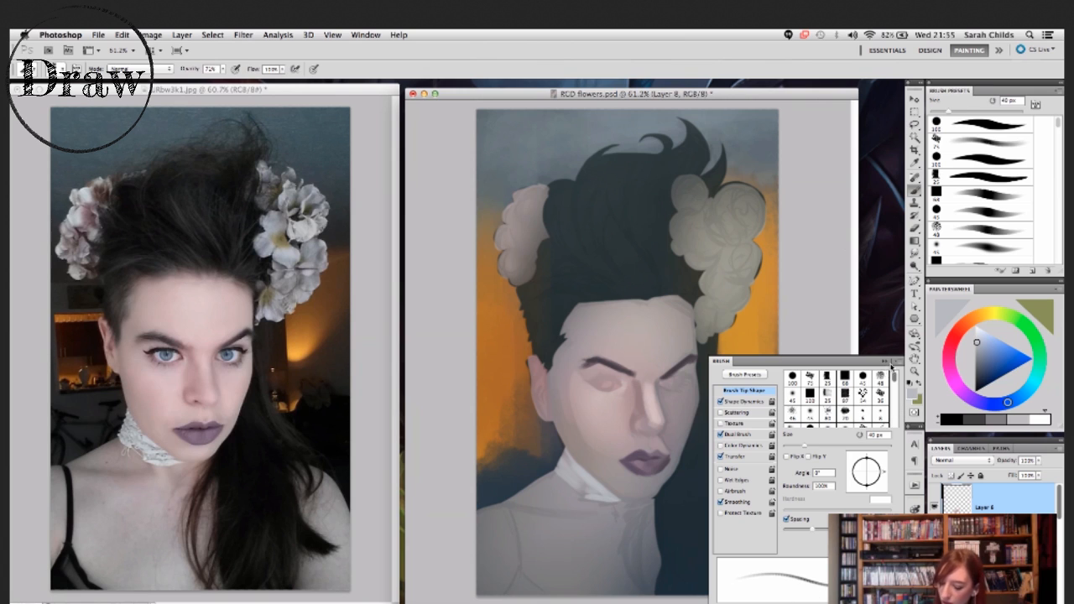
left_click(835, 394)
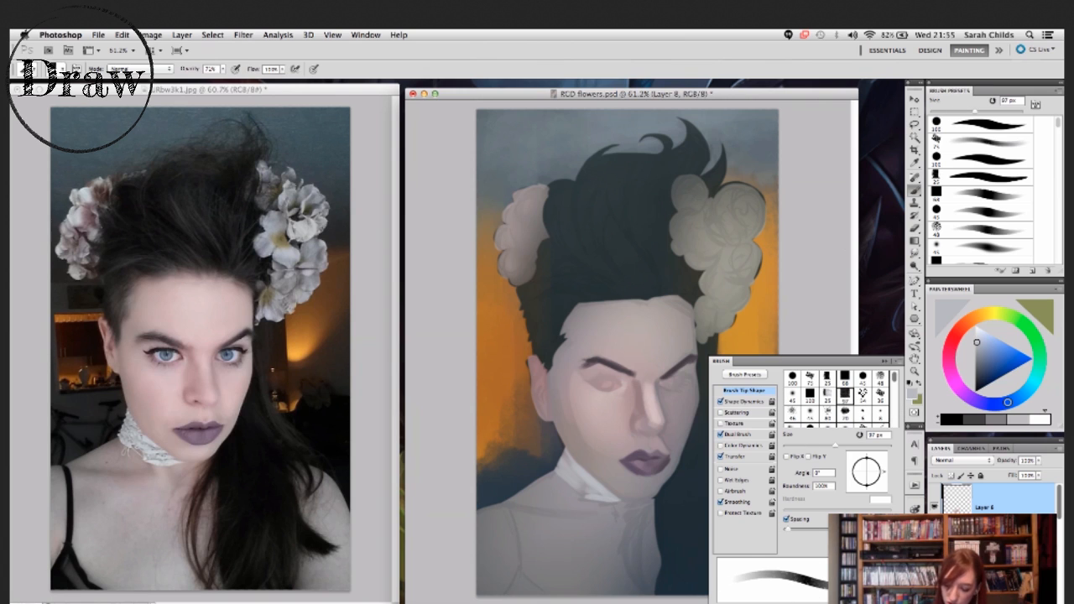
left_click_drag(837, 446, 881, 464)
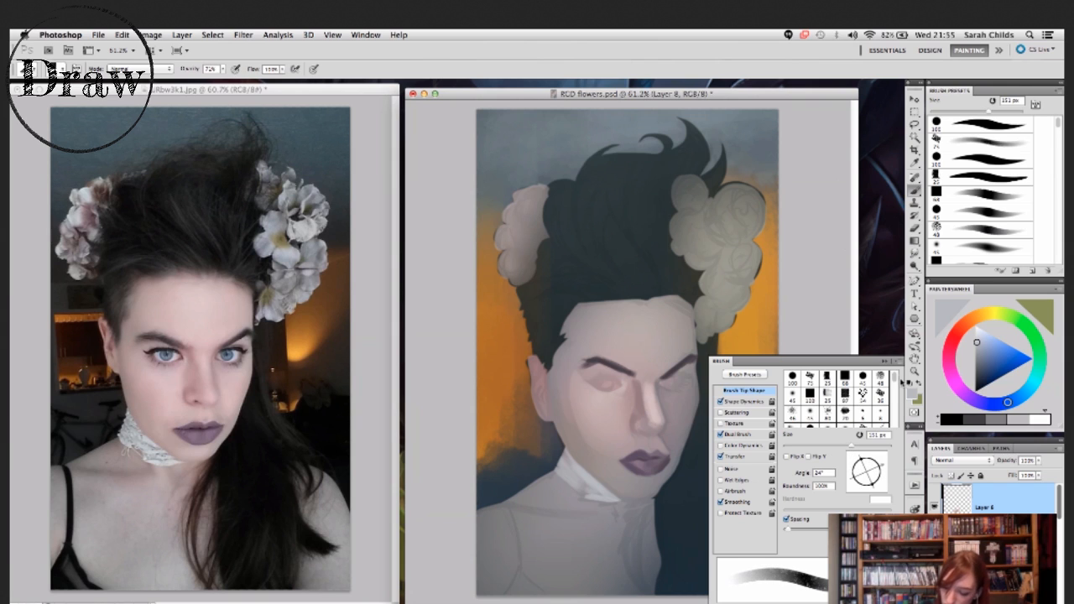
- Choose the lower of the two solid black square brush presets near the end of the list and rotate its tip to 35°
left_click_drag(894, 376, 898, 430)
mouse_move(1058, 123)
left_mouse_down()
mouse_move(1053, 285)
mouse_move(1057, 236)
mouse_move(1055, 267)
left_mouse_up()
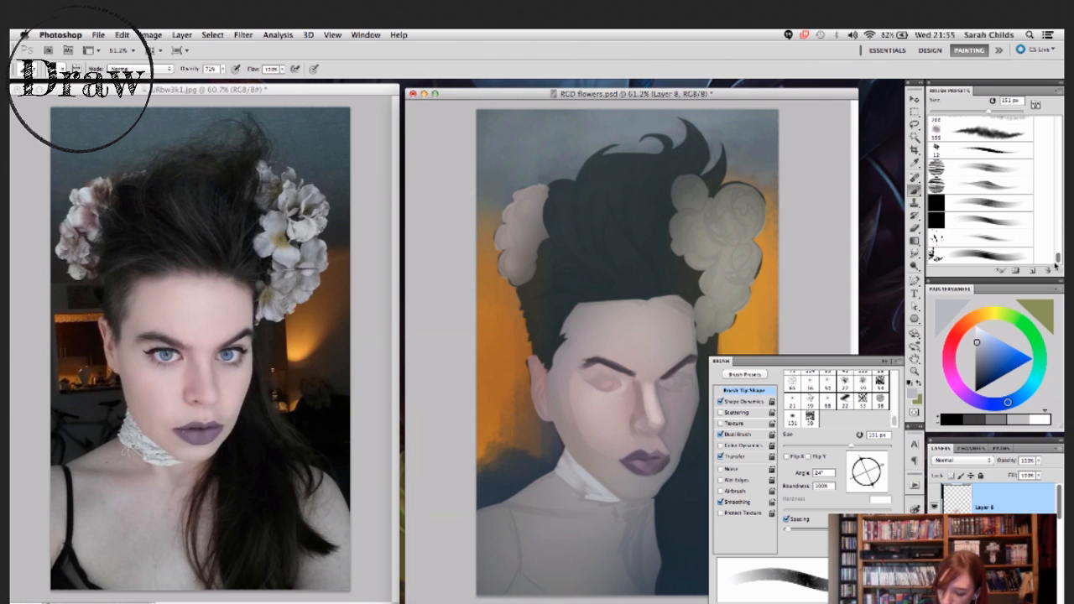
left_click(999, 226)
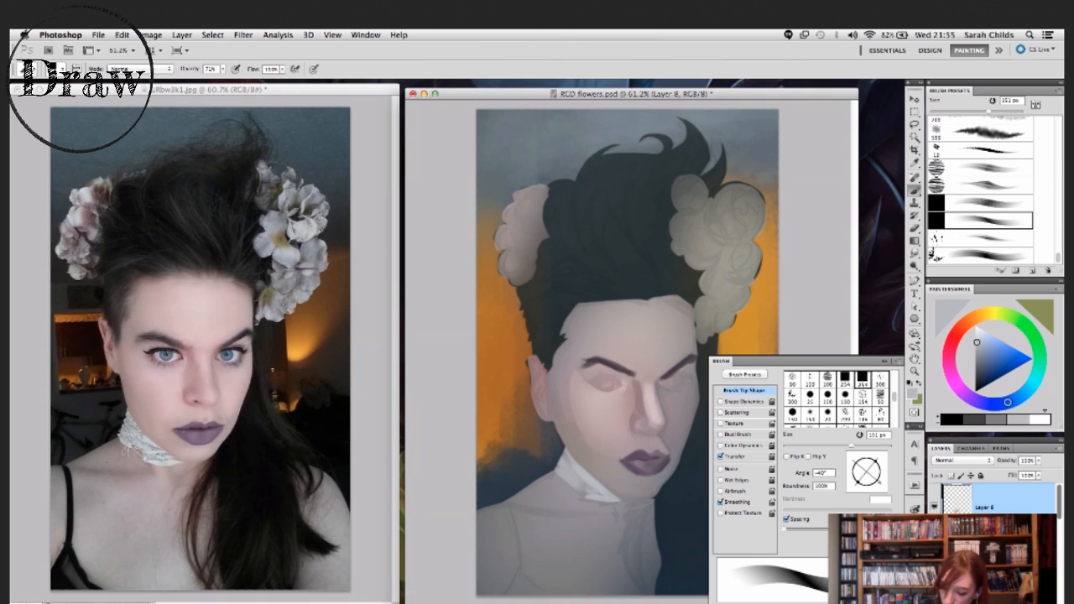
left_click_drag(879, 464, 880, 459)
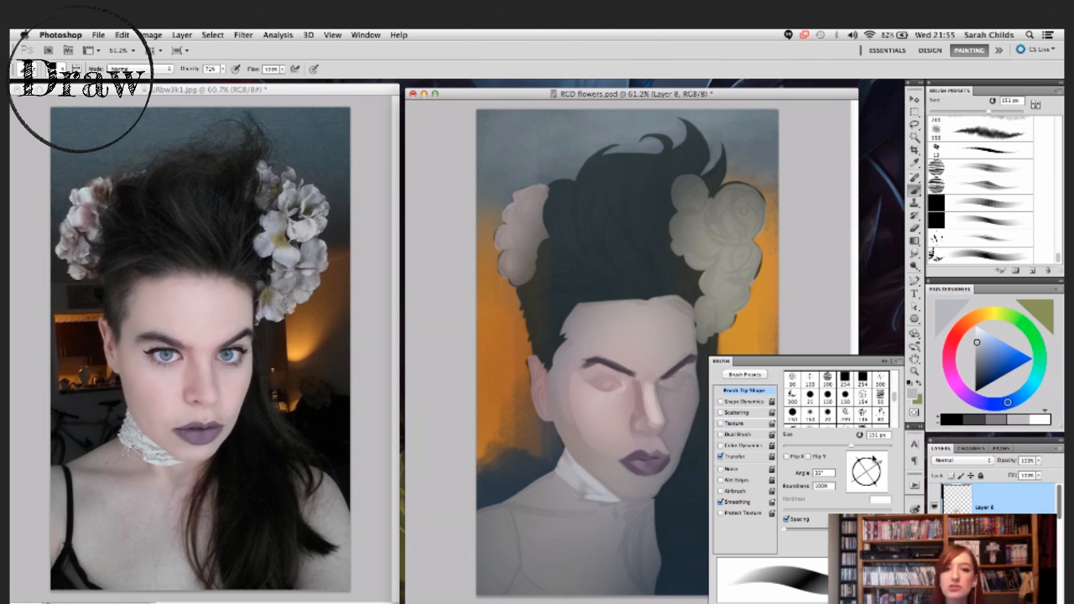
- Move the brush settings and the painting window apart so both are in view, and pick a light red as the painting colour
mouse_move(871, 360)
left_mouse_down()
mouse_move(778, 214)
mouse_move(808, 115)
left_mouse_up()
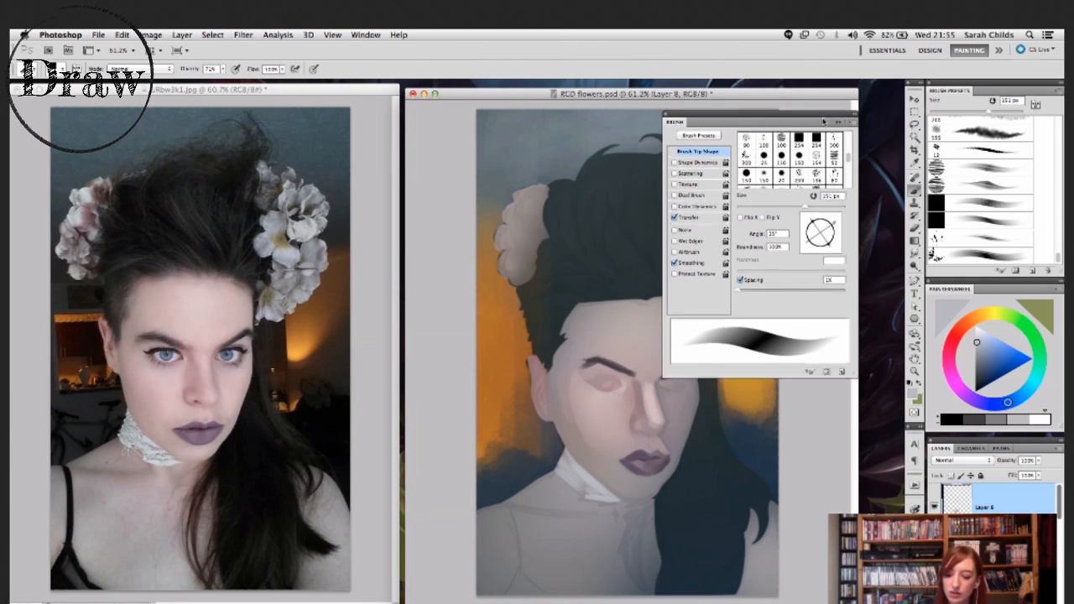
left_click_drag(617, 93, 334, 98)
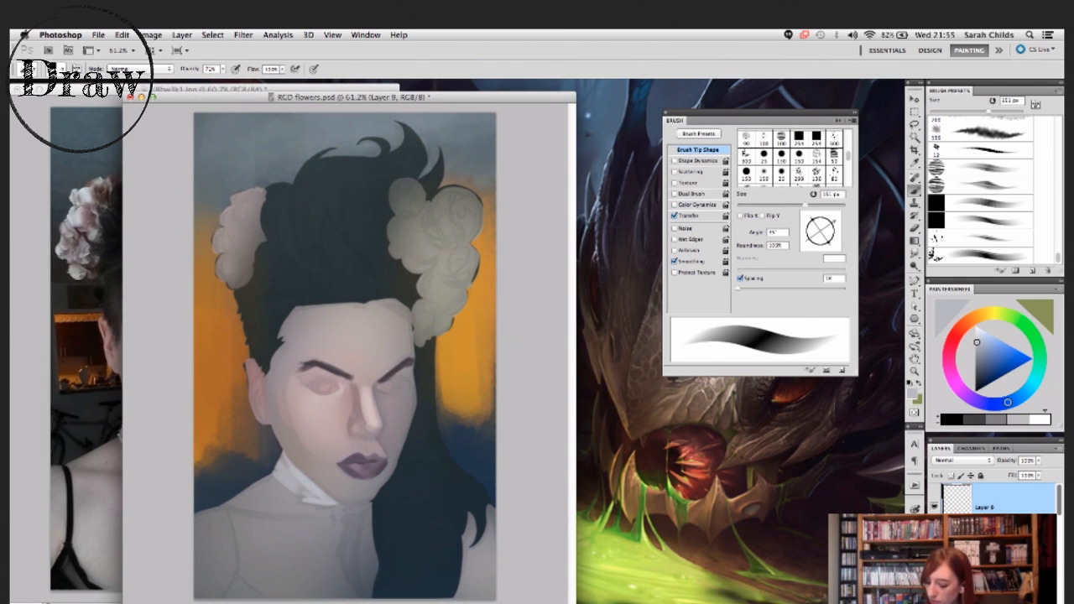
left_click(953, 336)
left_click(1010, 361)
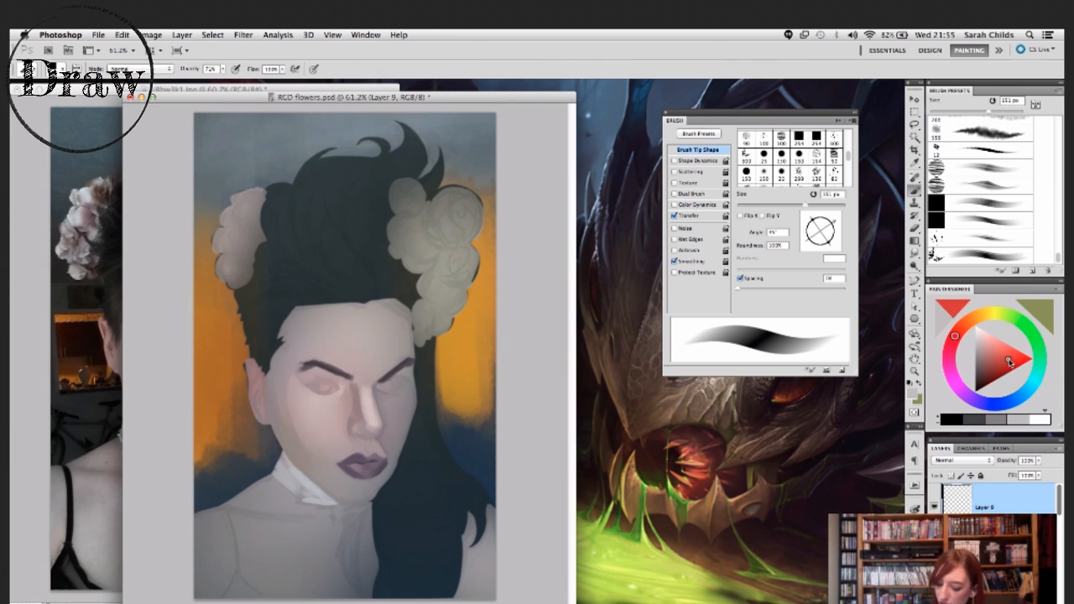
left_click_drag(1011, 362, 1009, 352)
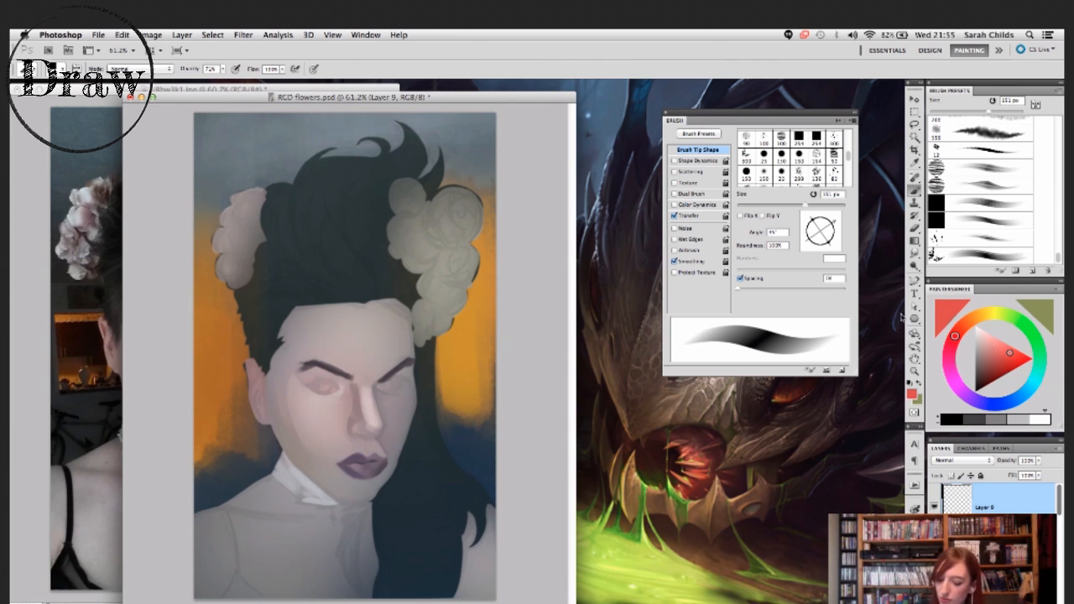
left_click_drag(528, 97, 553, 98)
- Paint a broad red band across the hair with the flat tip, then a crossing band over the face with the tip rotated to the opposite diagonal
key("bracketright")
key("bracketright")
key("bracketright")
key("bracketright")
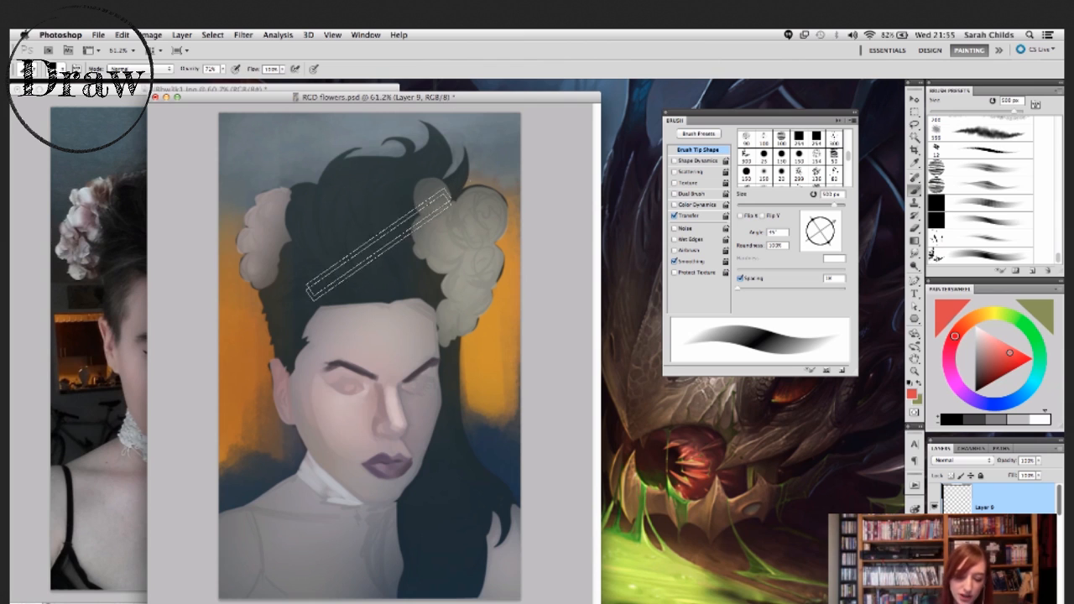
left_click_drag(302, 197, 399, 333)
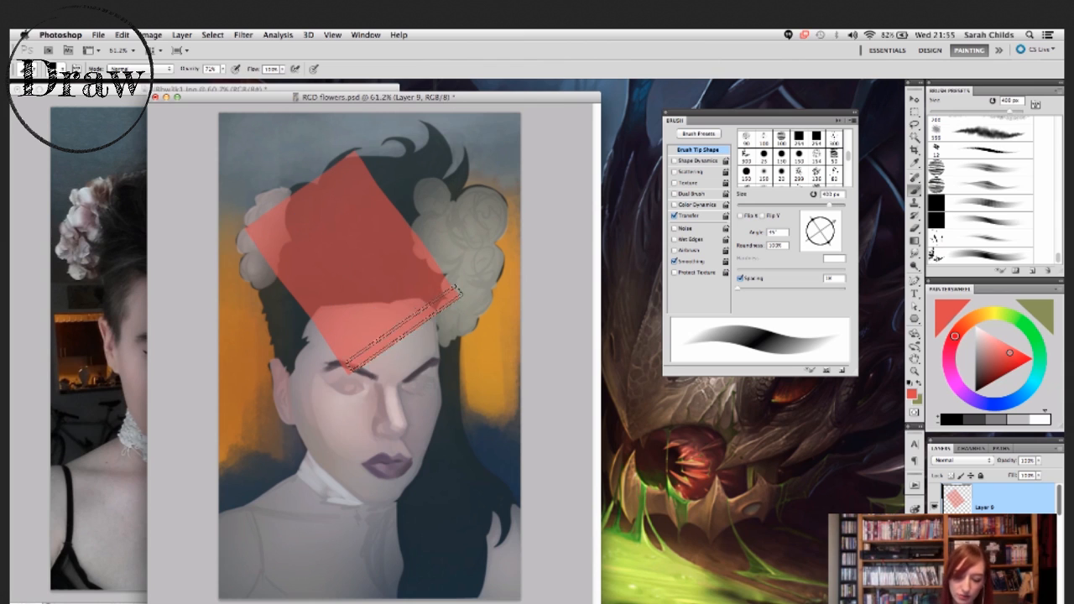
left_click_drag(829, 222, 809, 225)
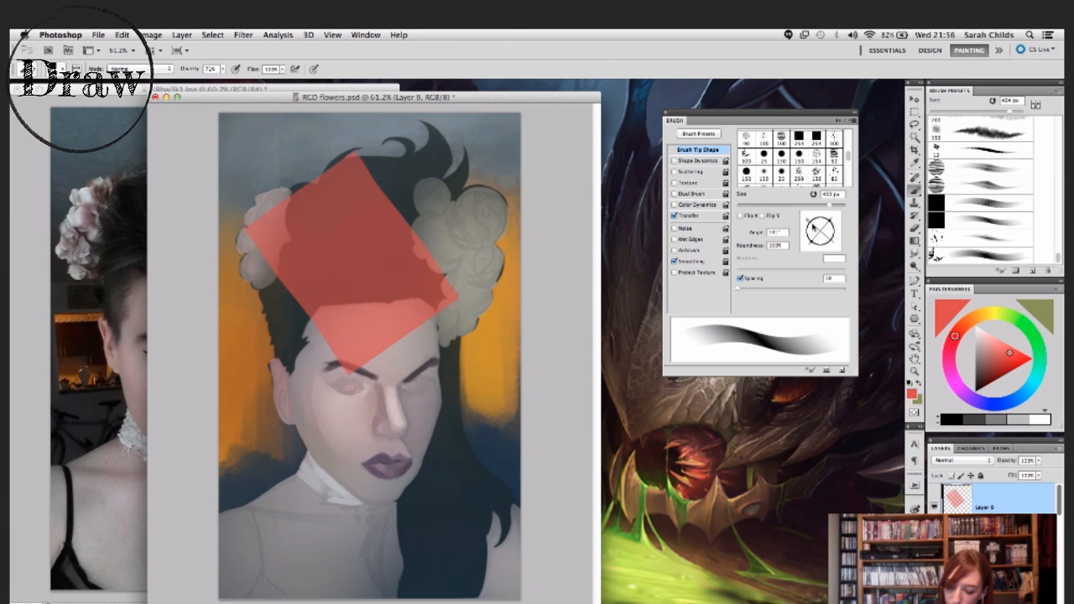
left_click_drag(448, 320, 312, 470)
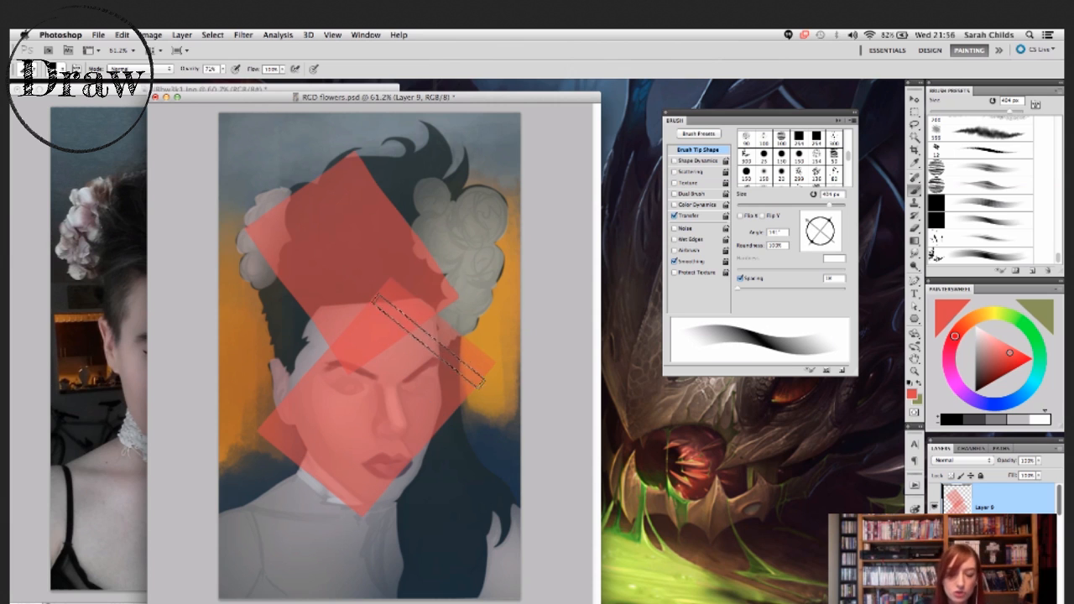
- Reduce the brush to 175 px, place the painting beside the reference photo, and make the photo the active document
left_click_drag(425, 98, 564, 105)
left_click(379, 89)
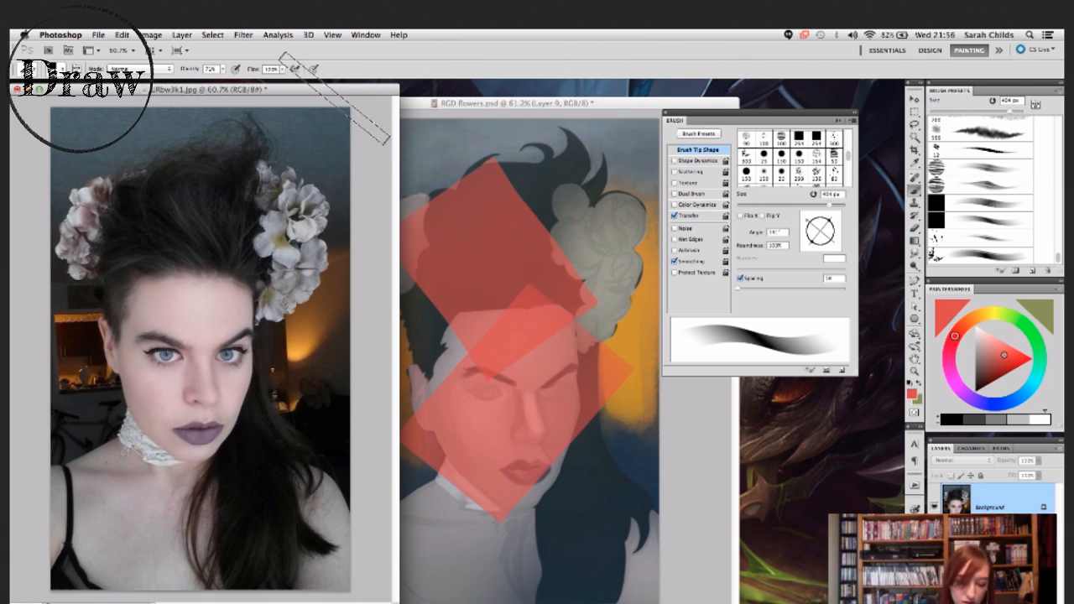
key("bracketleft")
key("bracketleft")
key("bracketleft")
key("bracketleft")
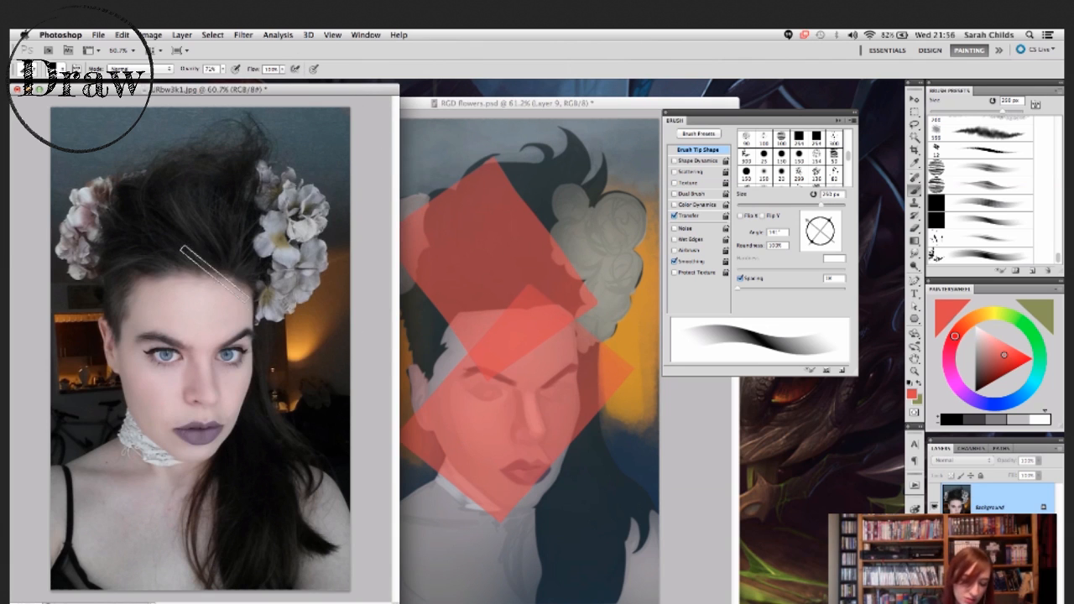
left_click_drag(519, 106, 545, 93)
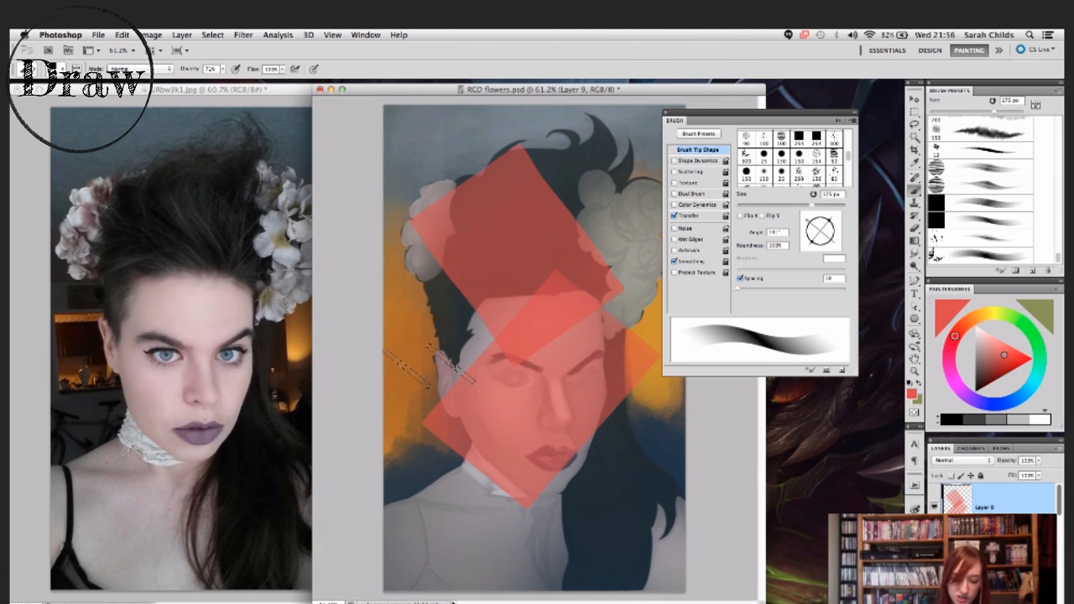
left_click(311, 87)
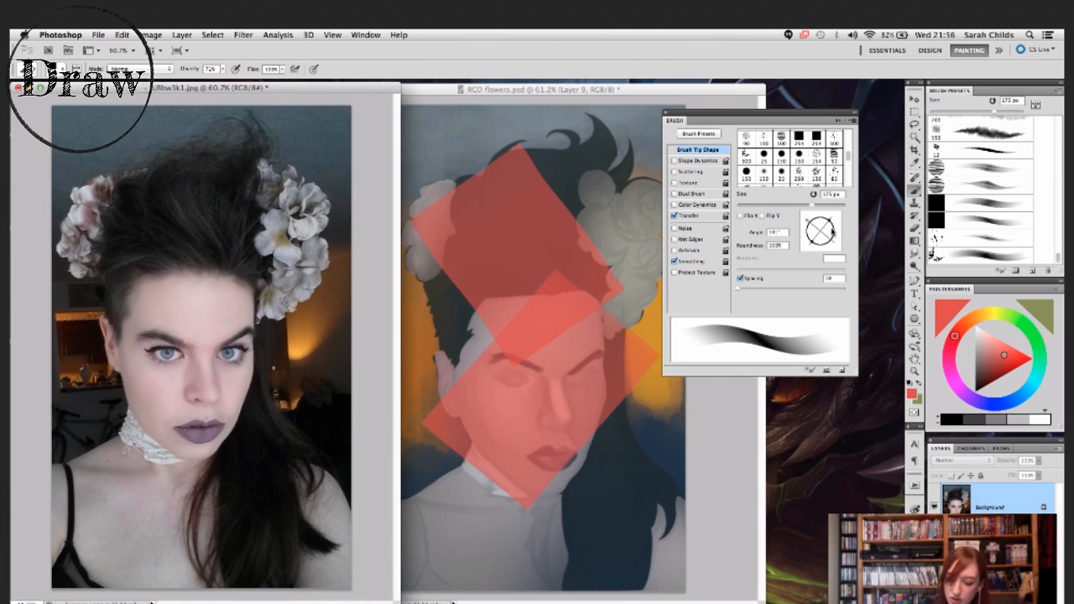
- Rotate the flat tip to match the far eyebrow's slope, reduce it to 125 px, and paint a short red stroke above that eyebrow in the painting
left_click_drag(821, 221, 809, 226)
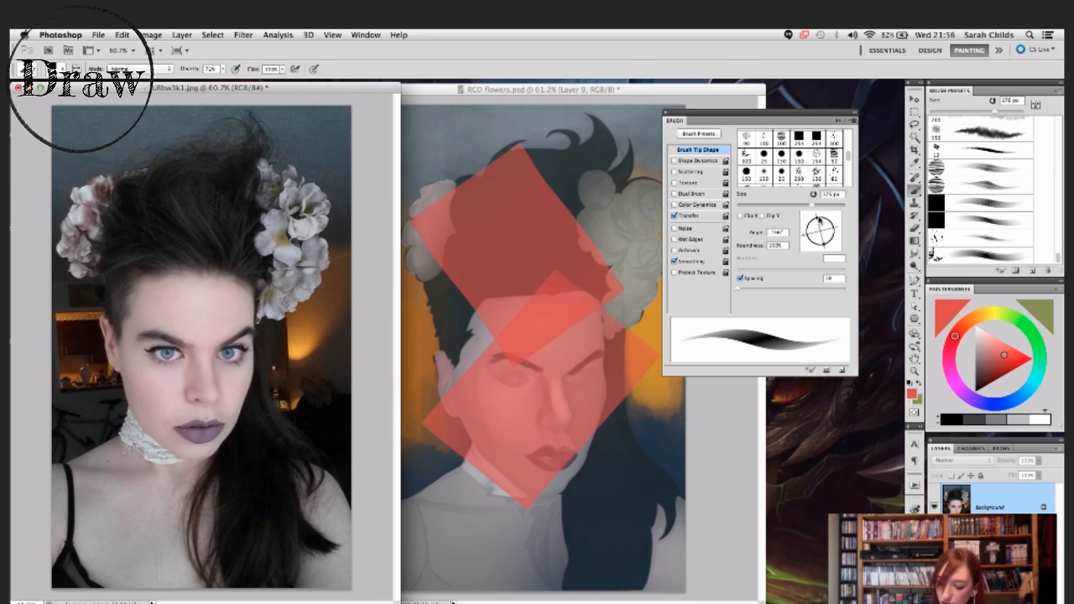
mouse_move(815, 219)
left_mouse_down()
mouse_move(831, 230)
mouse_move(808, 219)
mouse_move(832, 219)
left_mouse_up()
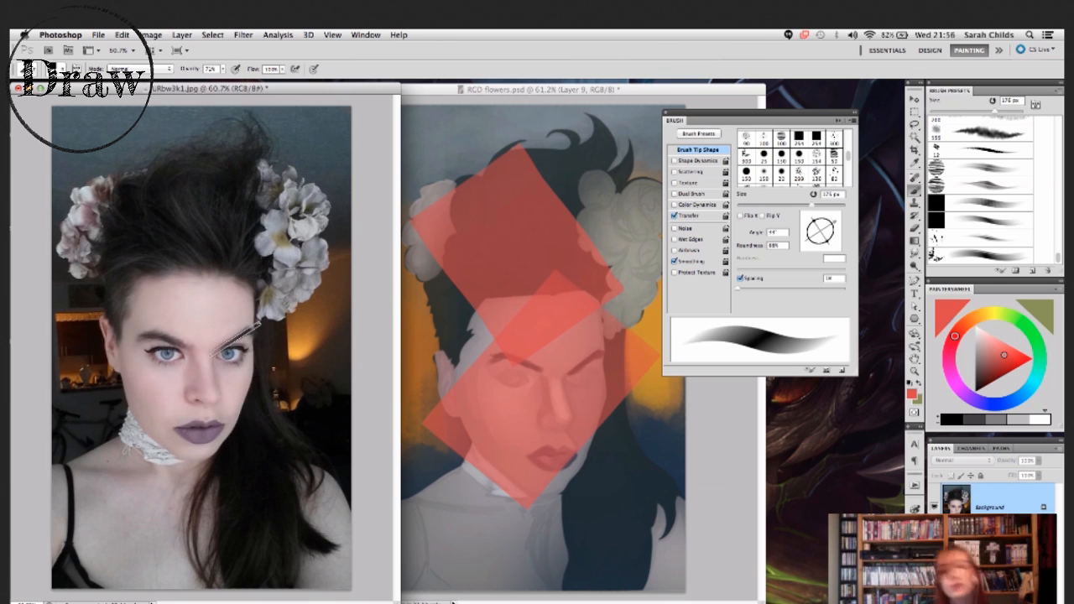
key("bracketleft")
key("bracketleft")
key("bracketleft")
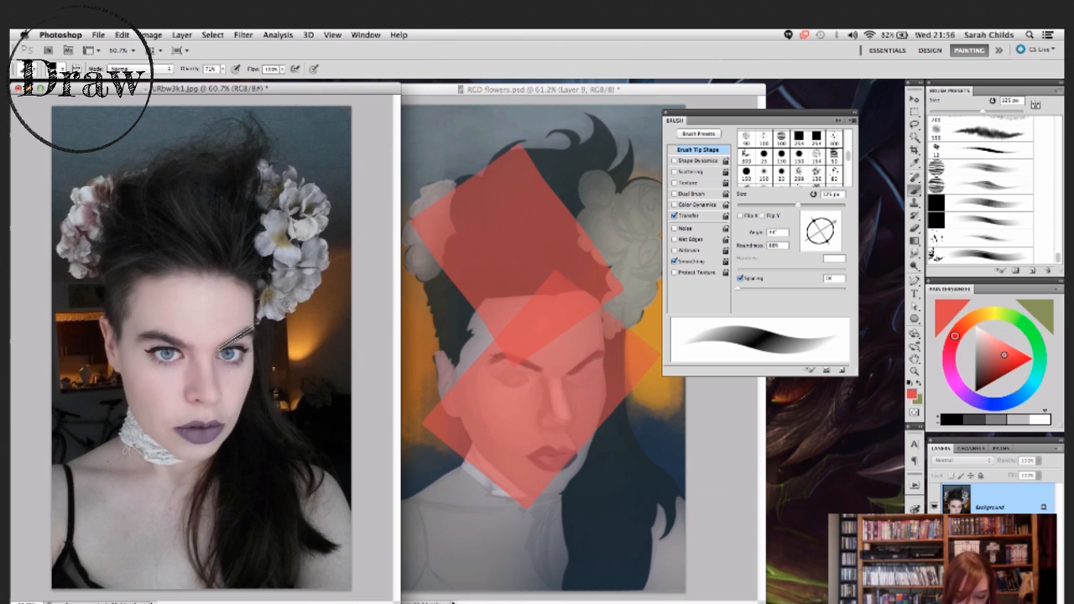
left_click(571, 344)
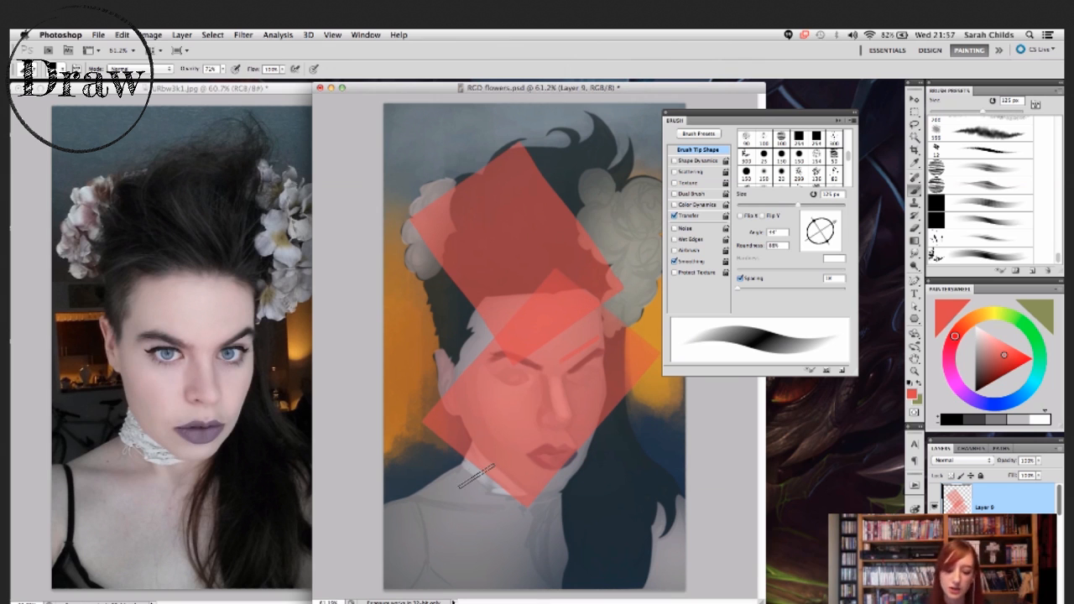
- Turn on Shape Dynamics for the flat brush, inspect its pen pressure and minimum diameter settings, and return to the tip shape settings
mouse_move(745, 123)
left_mouse_down()
mouse_move(776, 146)
mouse_move(743, 140)
left_mouse_up()
left_click(672, 178)
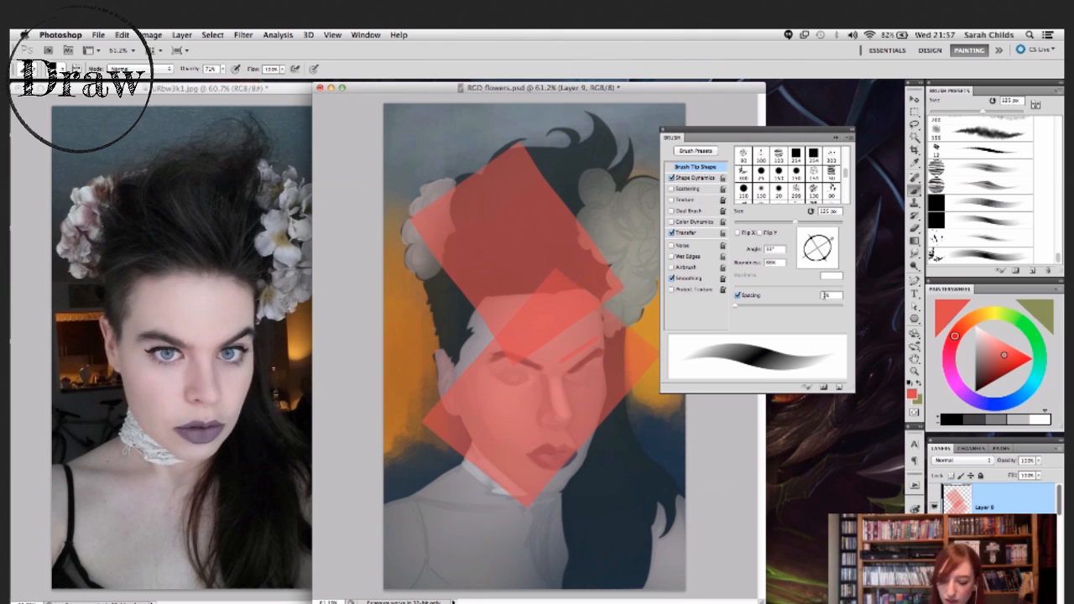
left_click(692, 178)
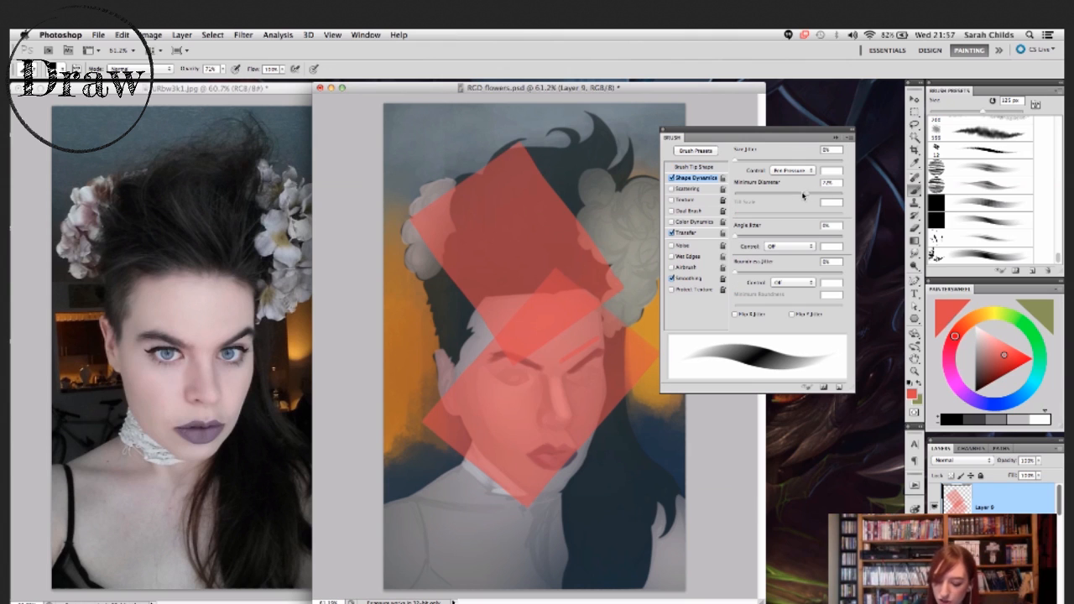
left_click(694, 167)
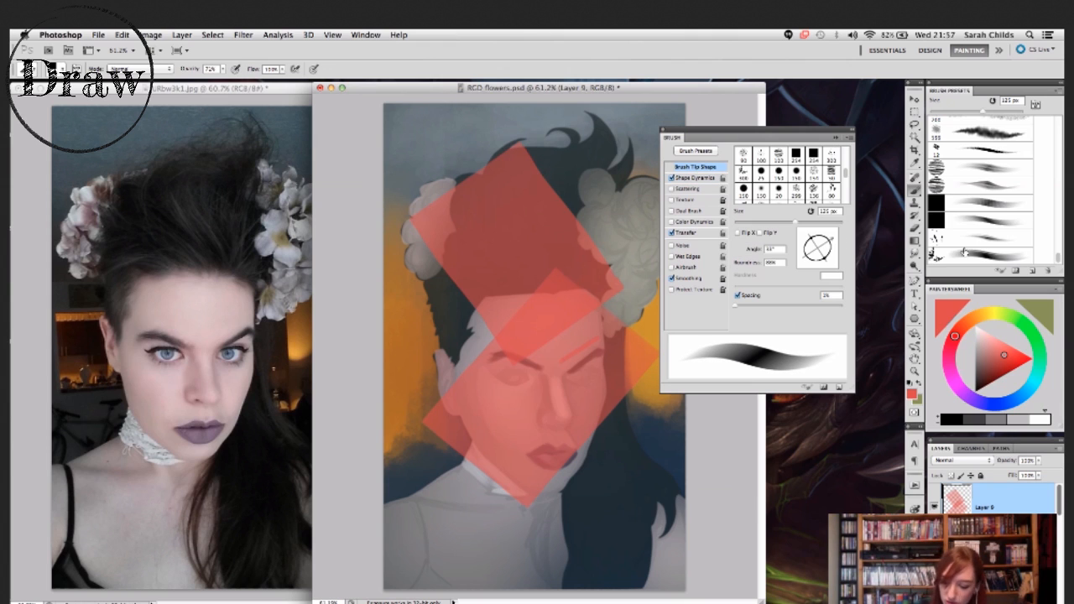
- Choose the hard round brush preset, show its Shape Dynamics, and paint a long curved red stroke from the shoulder up into the hair
scroll(1044, 222, "up", 10)
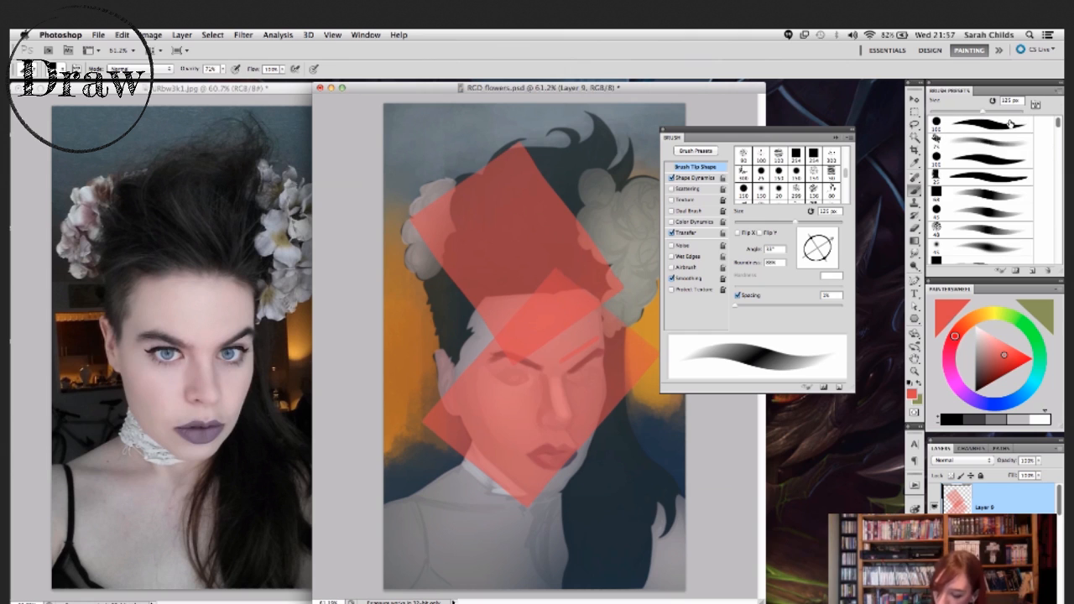
left_click(985, 125)
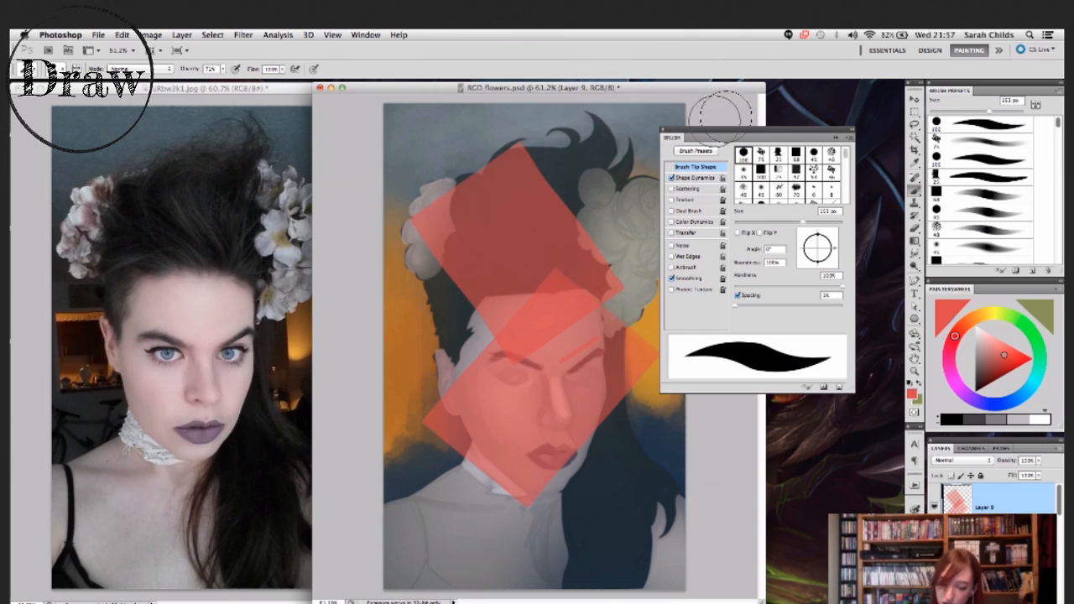
left_click(694, 178)
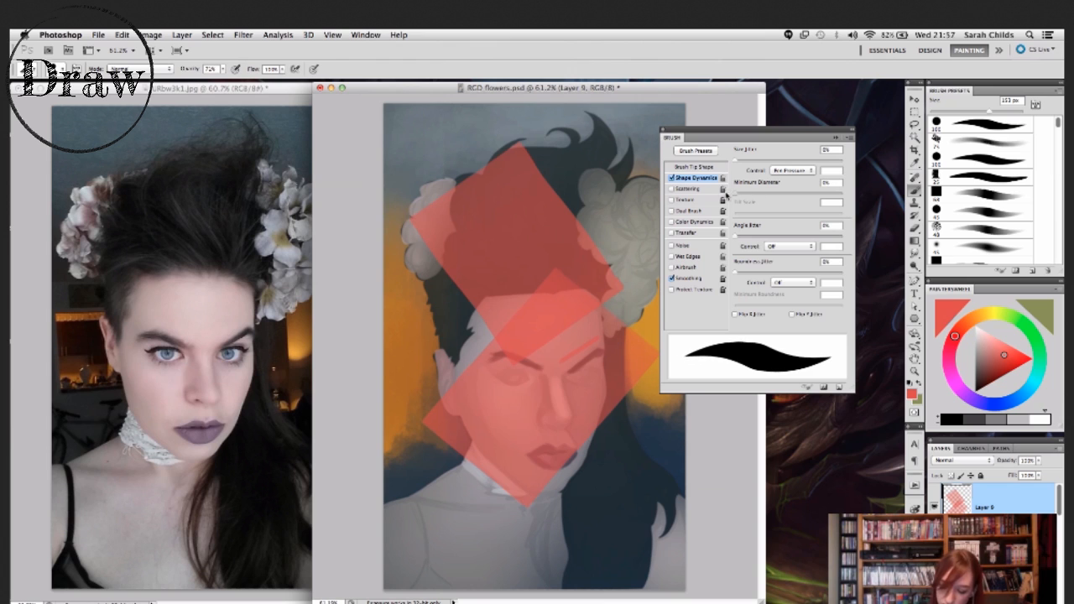
mouse_move(404, 503)
left_mouse_down()
mouse_move(449, 449)
mouse_move(536, 212)
left_mouse_up()
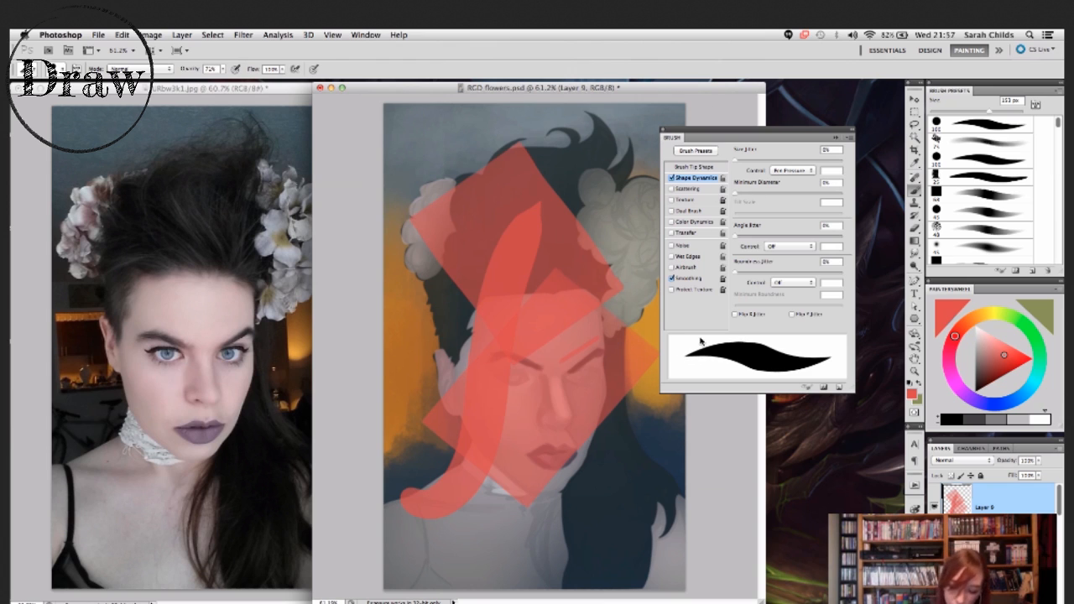
- Raise the round brush's minimum diameter almost to maximum, paint a thick red stroke from the neck across the jaw, and turn on Scattering
left_click_drag(745, 190, 834, 192)
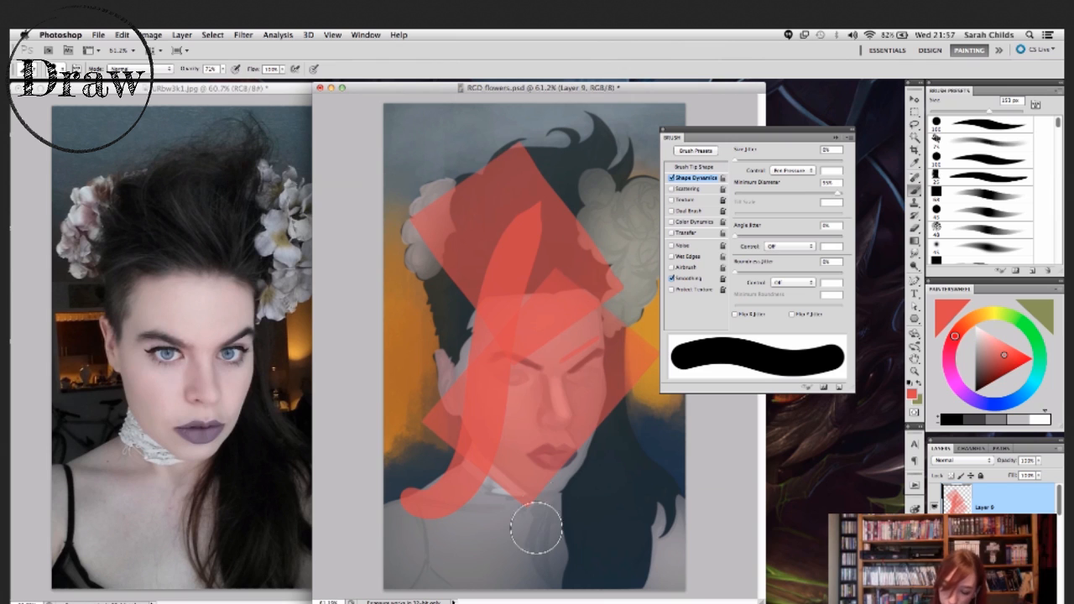
left_click_drag(532, 530, 633, 407)
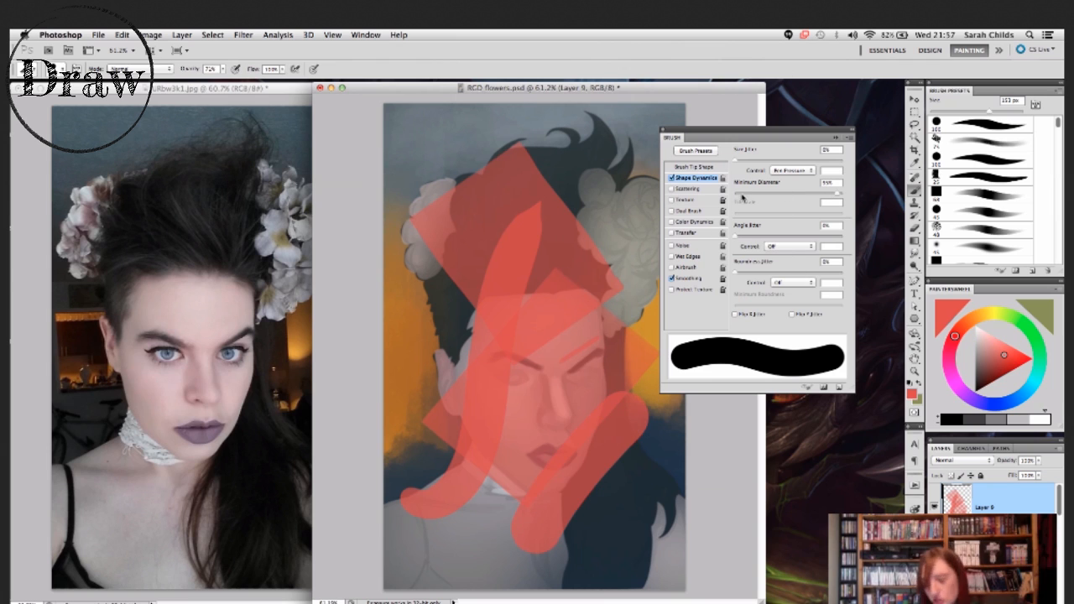
left_click(699, 188)
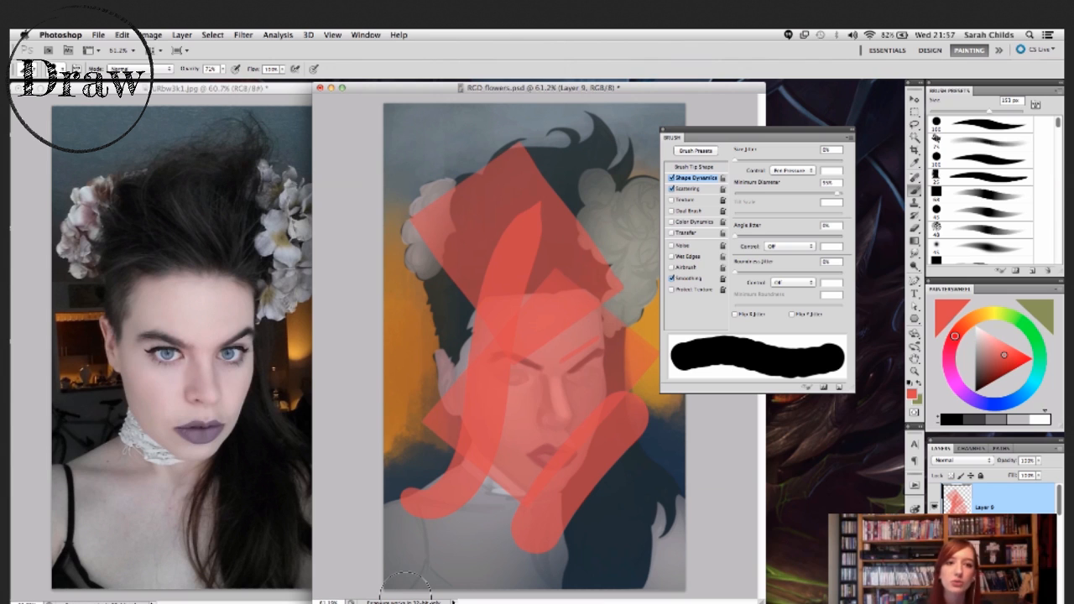
left_click_drag(774, 133, 782, 119)
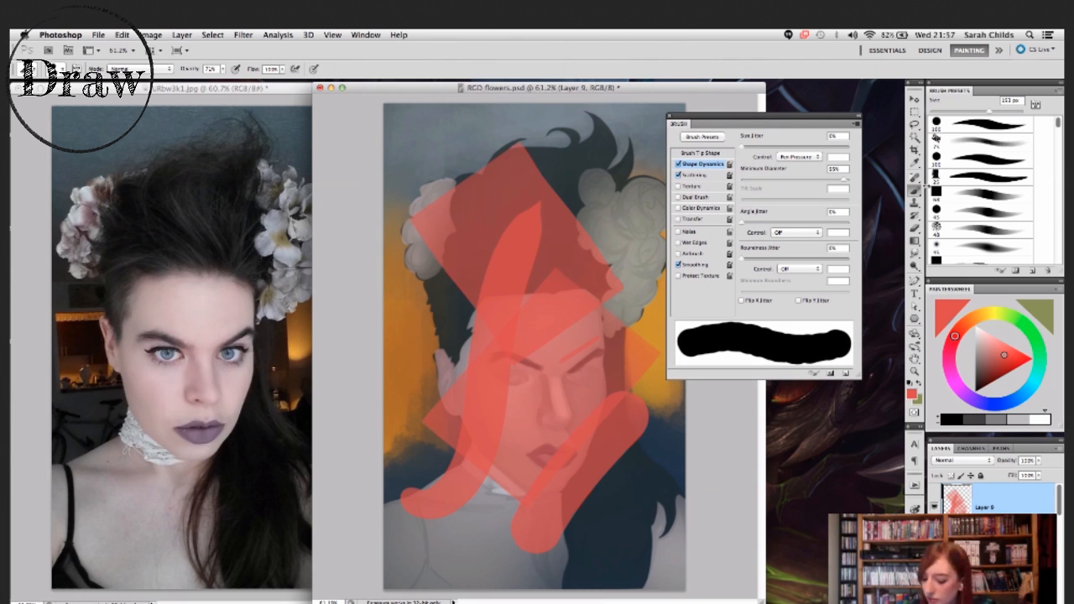
- Switch to the Smudge tool, turn off its Scattering, and set its strength to 100%
left_click(916, 254)
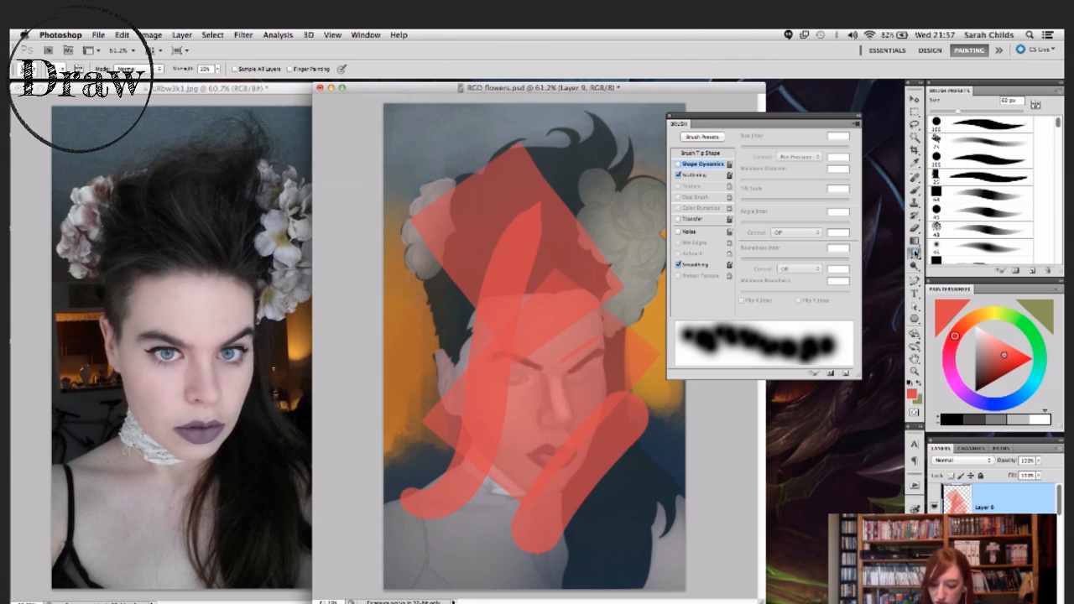
left_click(709, 173)
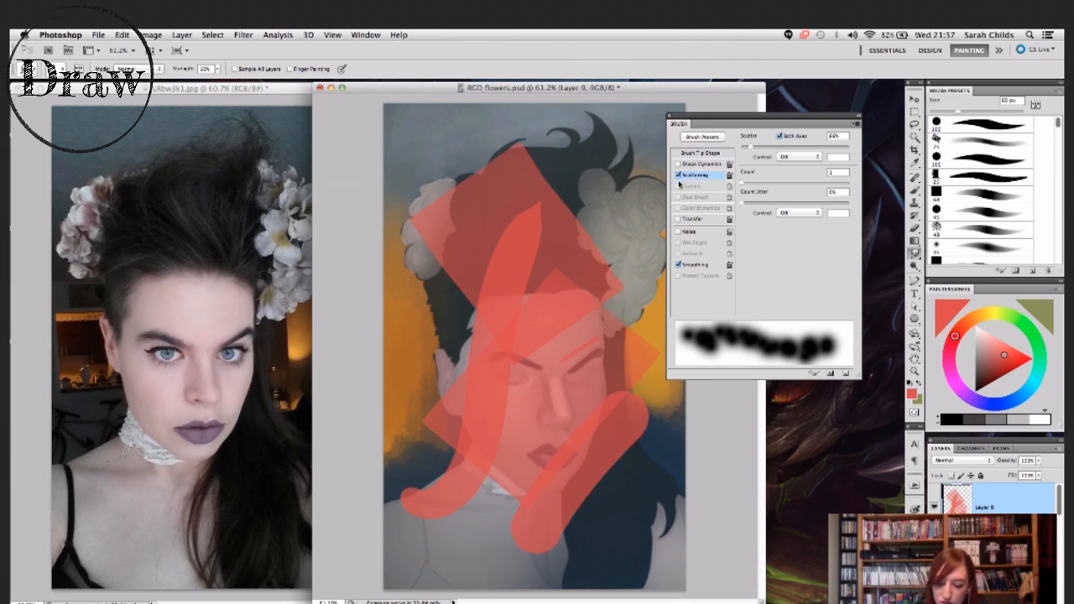
left_click(679, 174)
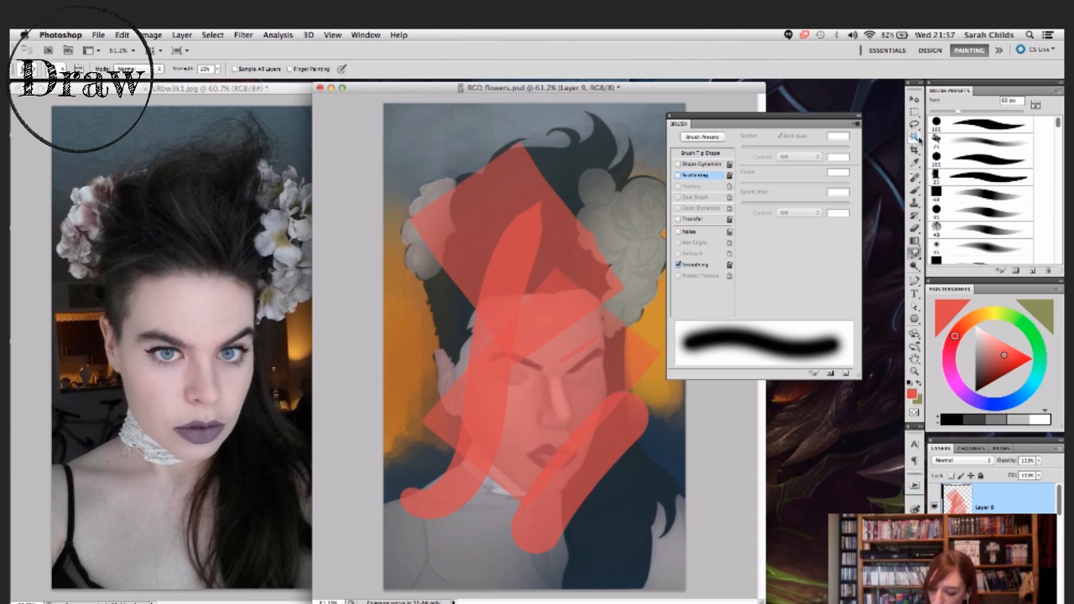
left_click(205, 68)
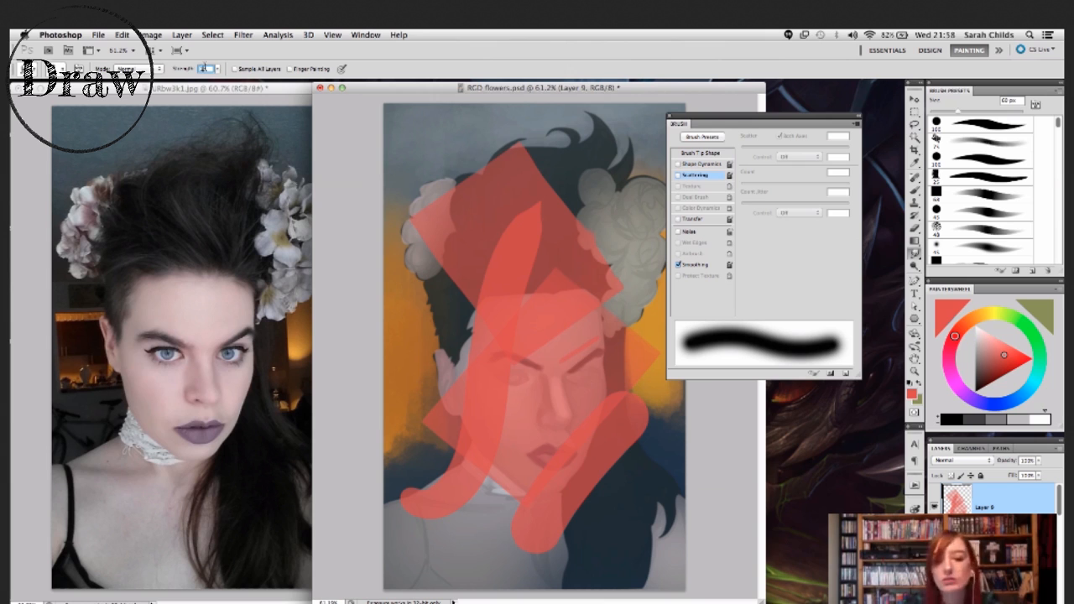
left_click_drag(686, 89, 687, 90)
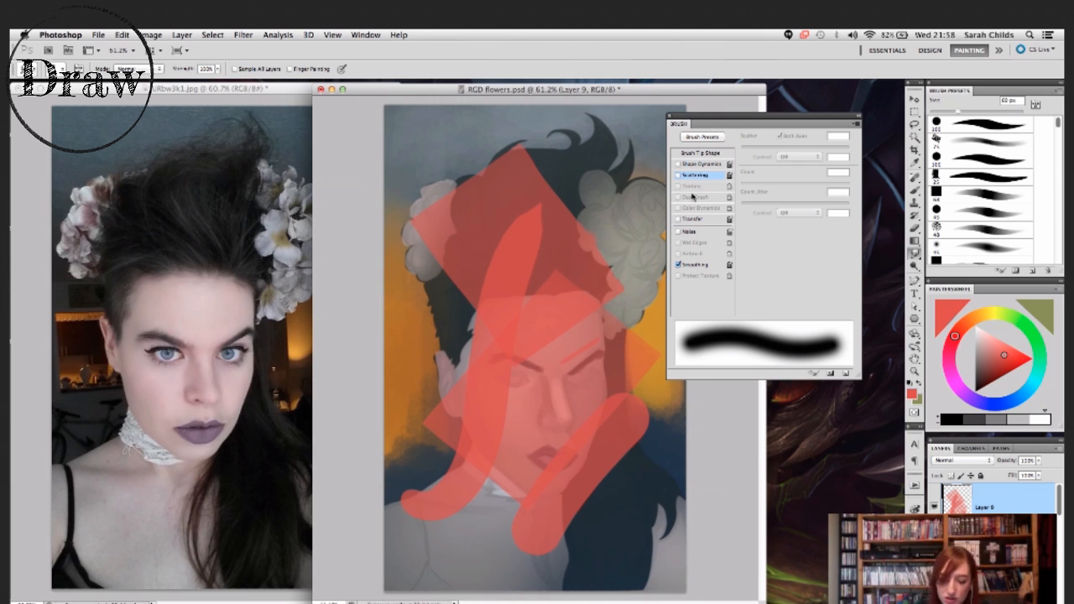
- Smudge the red strokes across the hair and flowers without scattering, and down the hair with Scattering turned on
left_click_drag(575, 252, 635, 191)
mouse_move(551, 221)
left_mouse_down()
mouse_move(603, 160)
mouse_move(481, 242)
left_mouse_up()
mouse_move(455, 187)
left_mouse_down()
mouse_move(474, 132)
mouse_move(501, 148)
mouse_move(563, 115)
left_mouse_up()
left_click_drag(533, 149, 577, 142)
left_click_drag(445, 267, 414, 338)
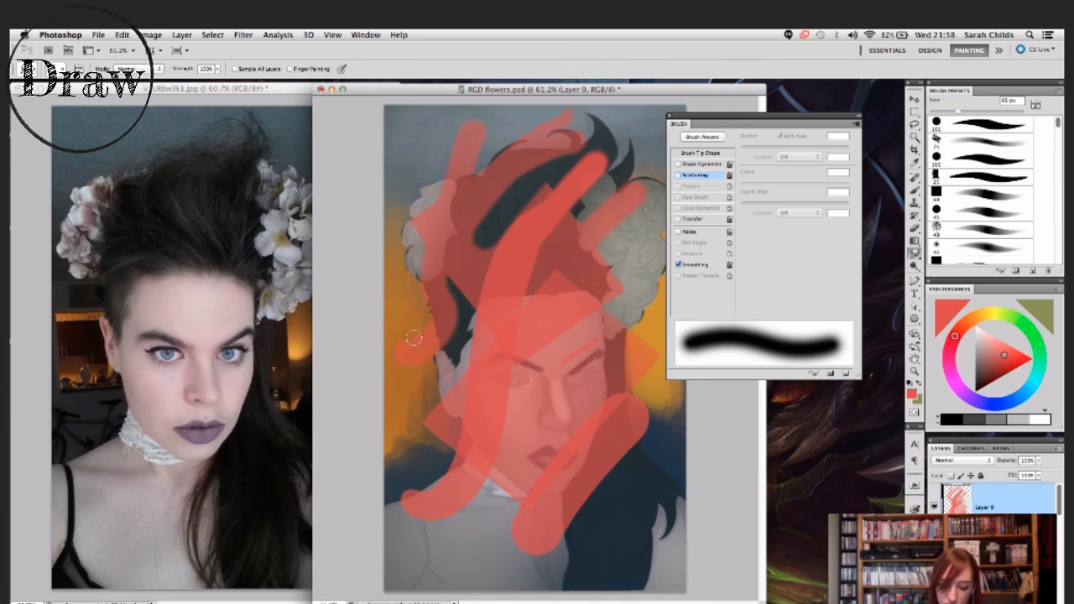
left_click_drag(475, 282, 431, 384)
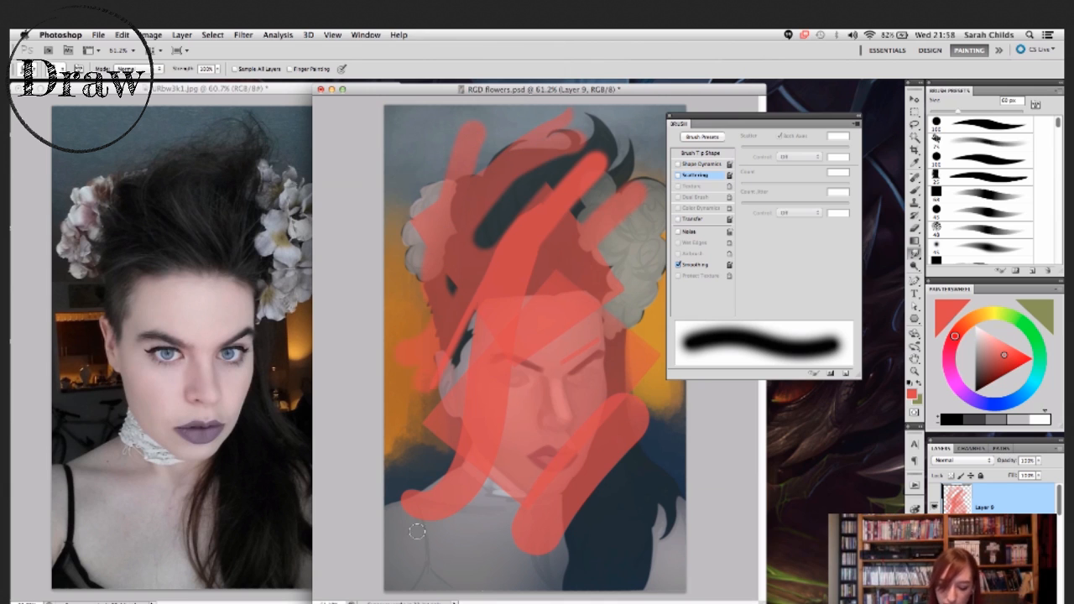
left_click(695, 176)
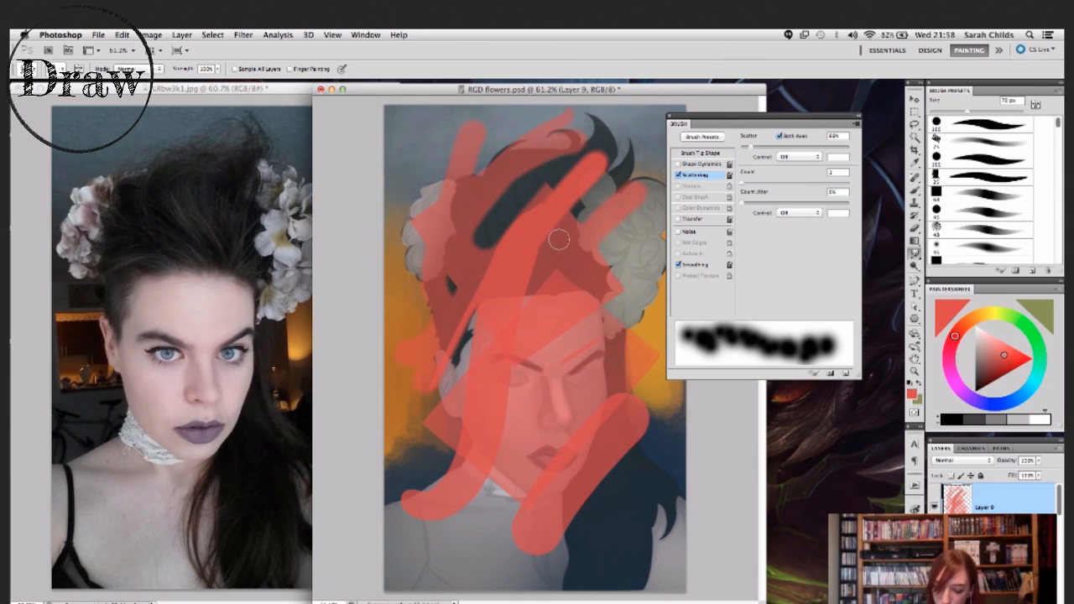
mouse_move(604, 263)
left_mouse_down()
mouse_move(637, 385)
mouse_move(632, 341)
mouse_move(642, 341)
mouse_move(644, 460)
mouse_move(630, 479)
mouse_move(618, 461)
mouse_move(621, 495)
left_mouse_up()
- Return to the Brush tool, choose a medium blue, and paint a scattered blue patch over the centre of the face
left_click(914, 190)
left_click(1019, 395)
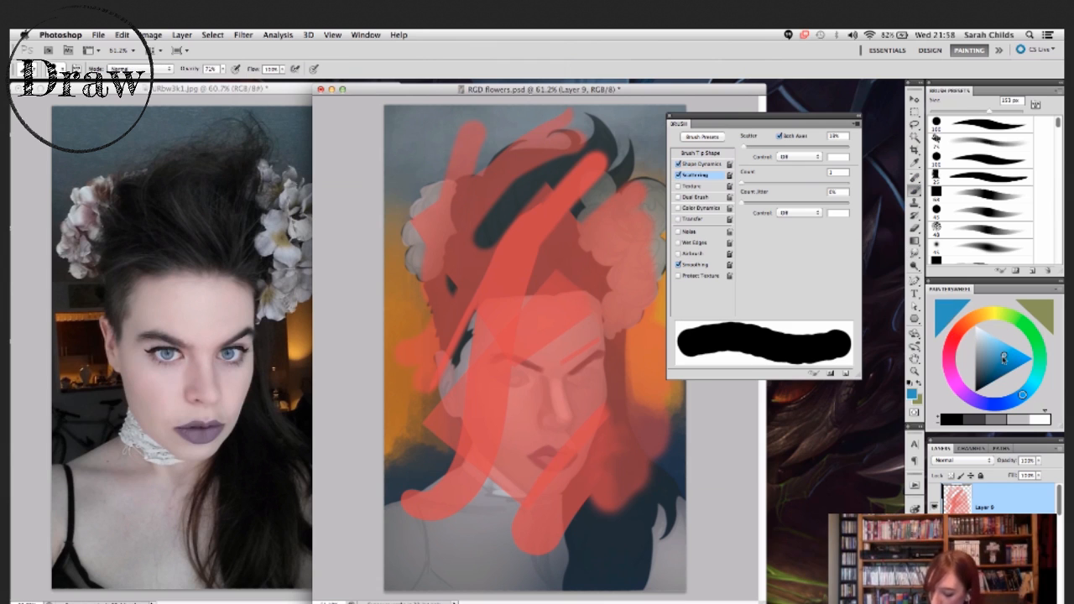
left_click_drag(553, 365, 569, 415)
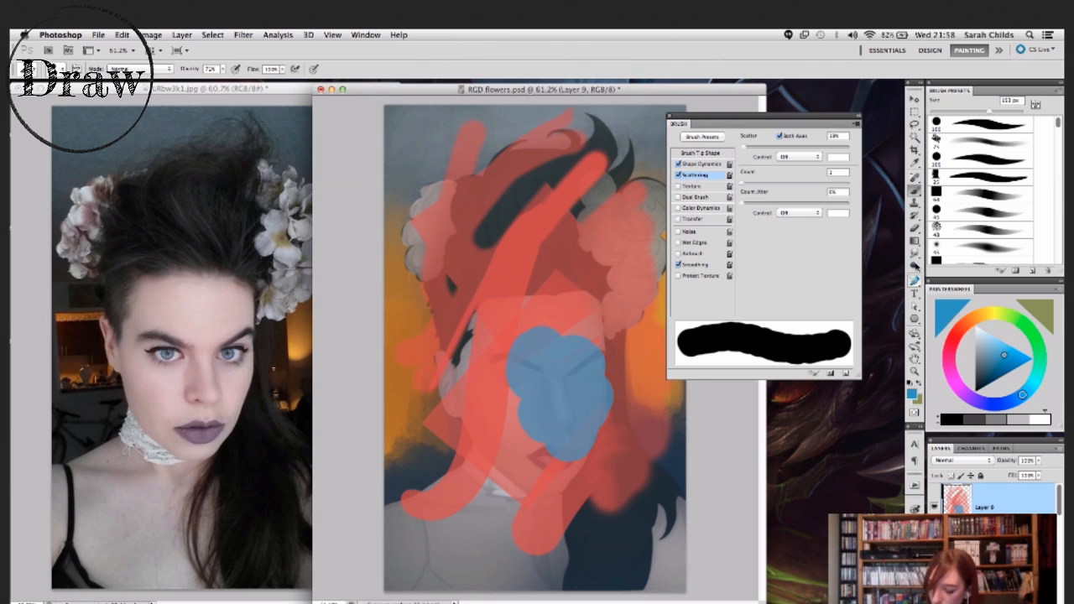
- Smudge the blue patch with Scattering on at about 73% strength, and turn Scattering off to smear the blue up into the forehead
left_click(914, 251)
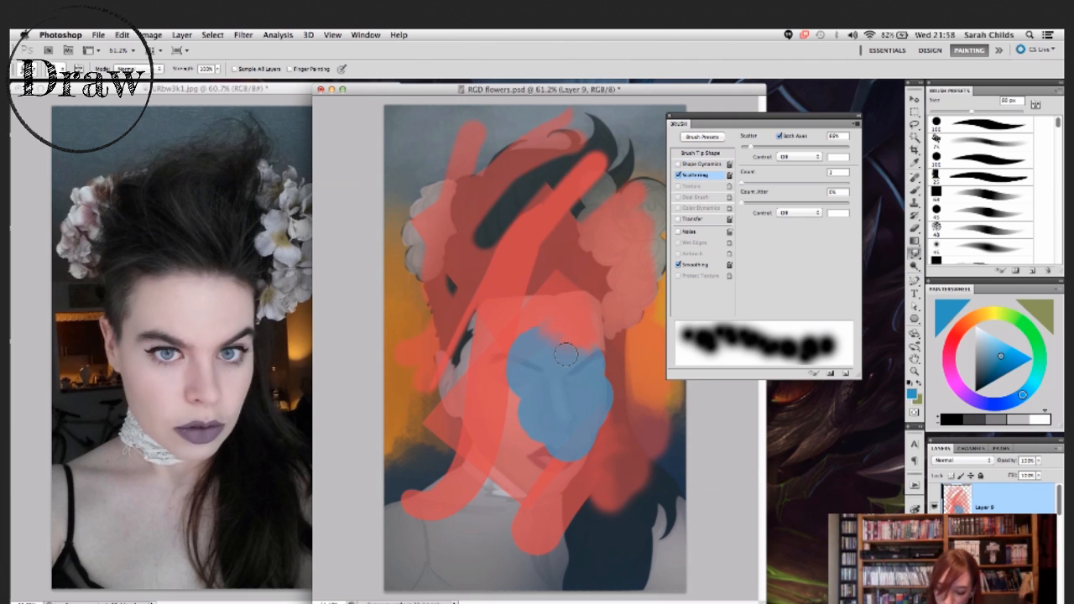
left_click_drag(191, 71, 180, 70)
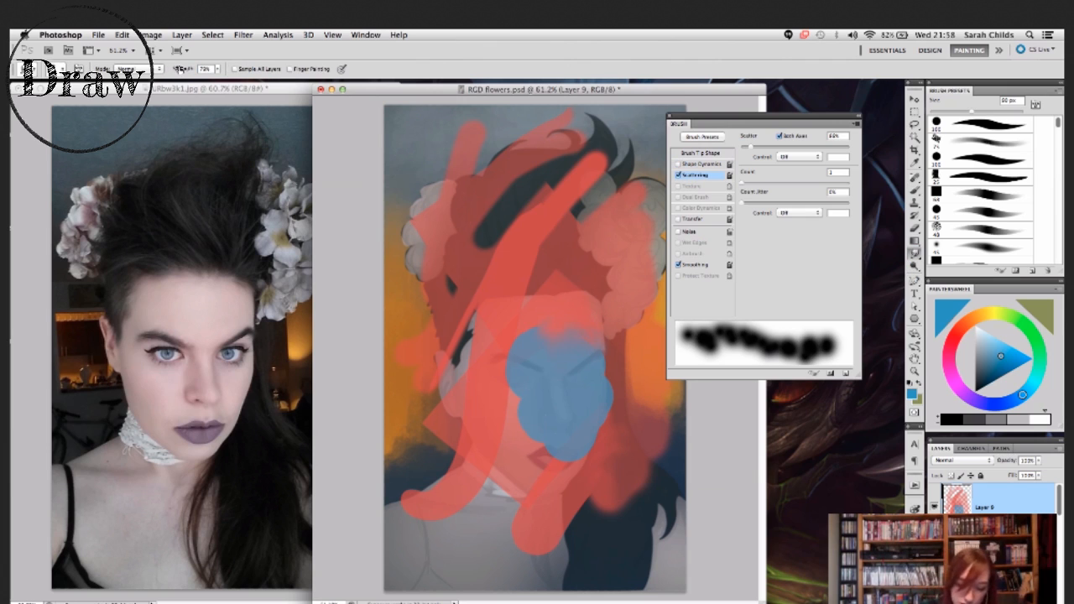
mouse_move(532, 334)
left_mouse_down()
mouse_move(518, 345)
mouse_move(540, 326)
mouse_move(545, 344)
mouse_move(504, 445)
mouse_move(573, 517)
left_mouse_up()
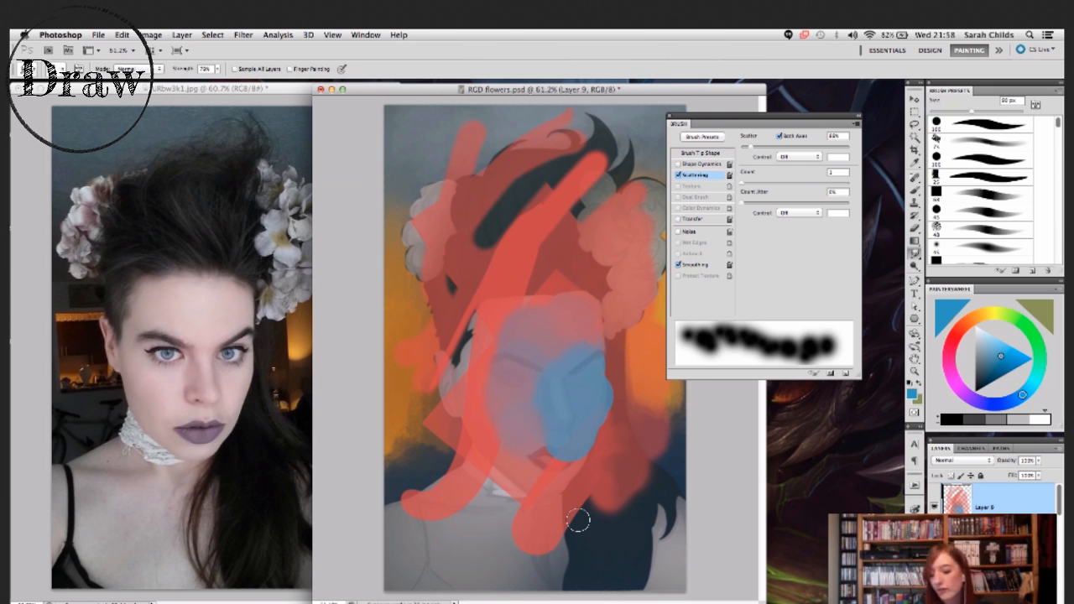
left_click(678, 175)
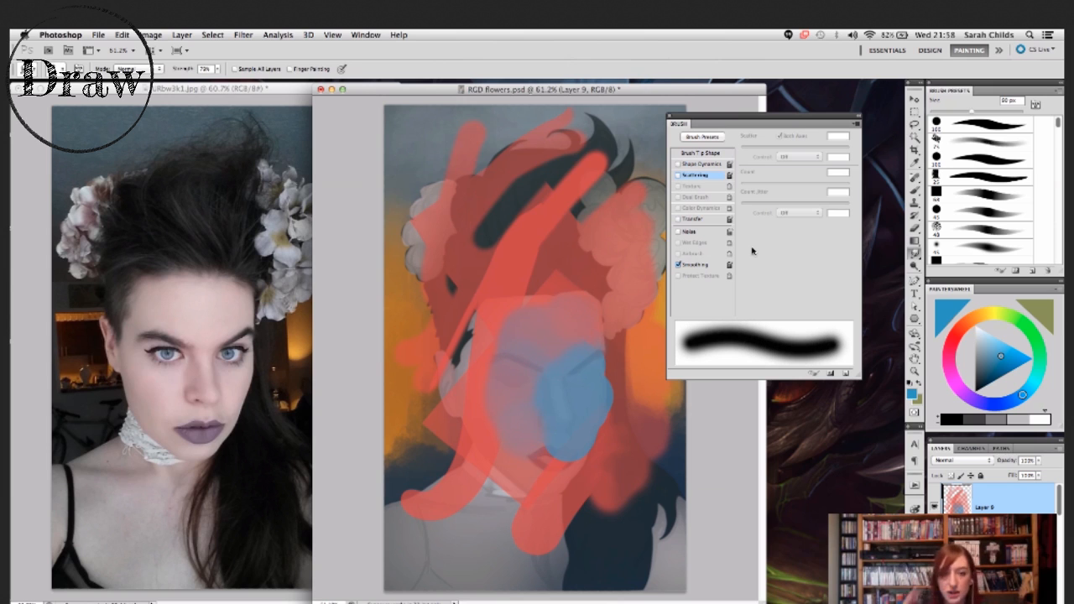
left_click_drag(551, 344, 537, 279)
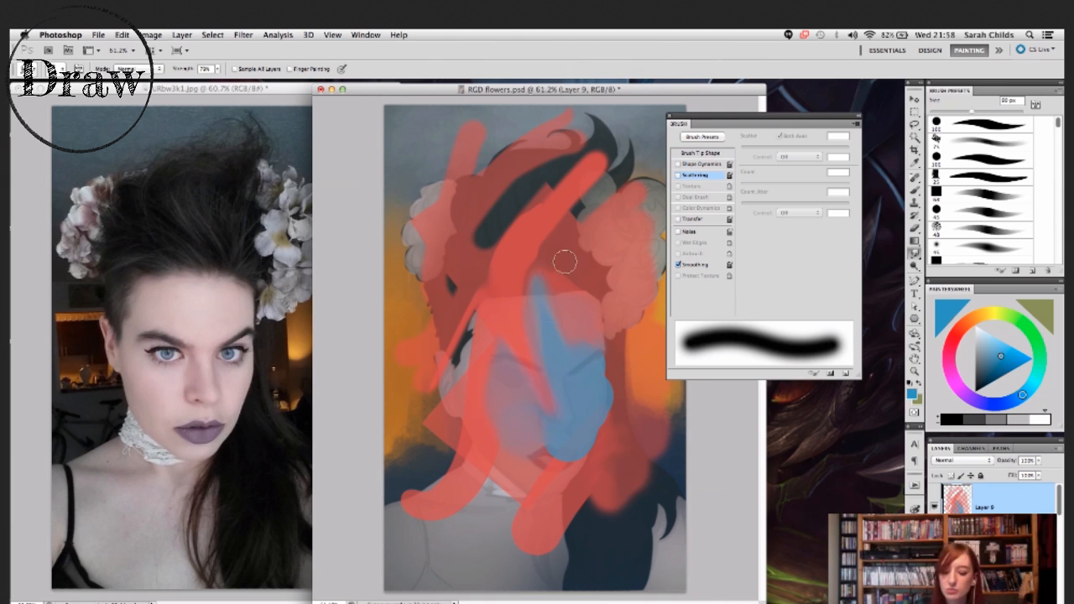
- Move the floating brush settings clear of the painting and close them
mouse_move(780, 116)
left_mouse_down()
mouse_move(788, 123)
mouse_move(751, 196)
mouse_move(755, 148)
left_mouse_up()
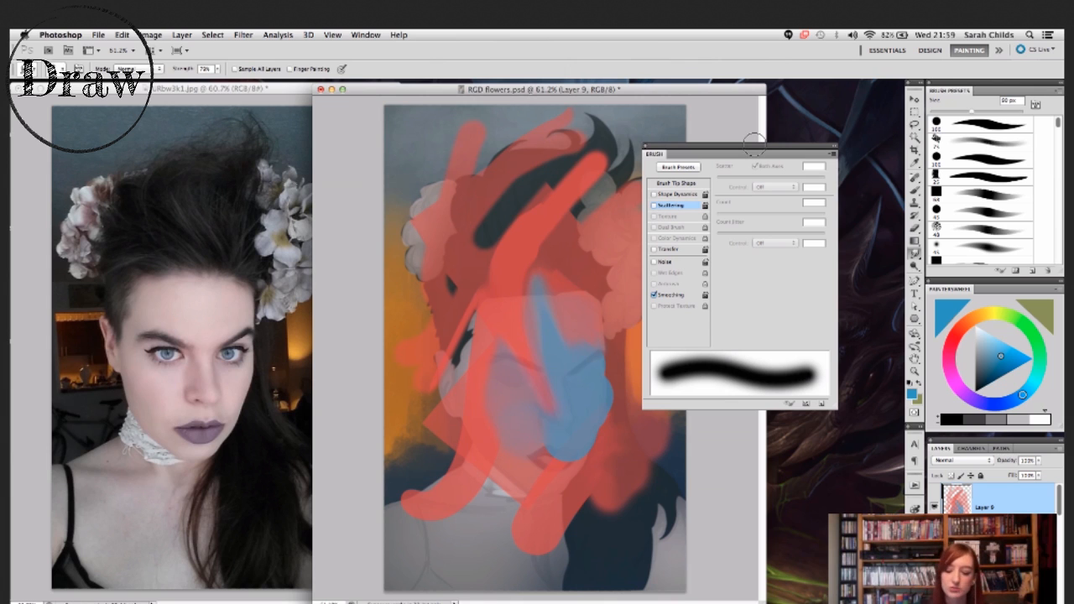
mouse_move(744, 149)
left_mouse_down()
mouse_move(771, 139)
mouse_move(778, 121)
left_mouse_up()
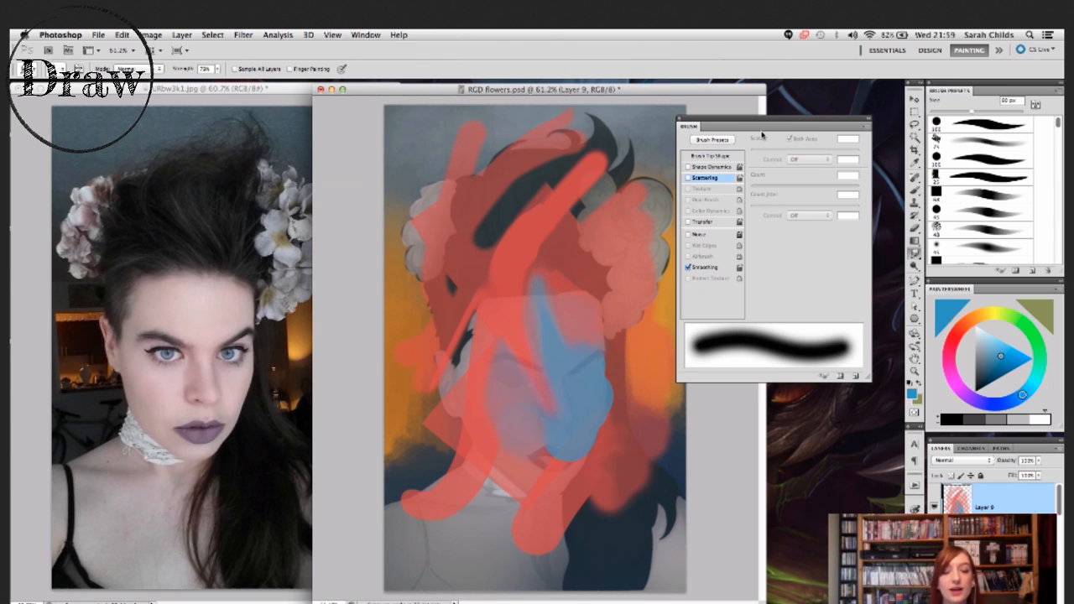
left_click_drag(782, 125, 785, 125)
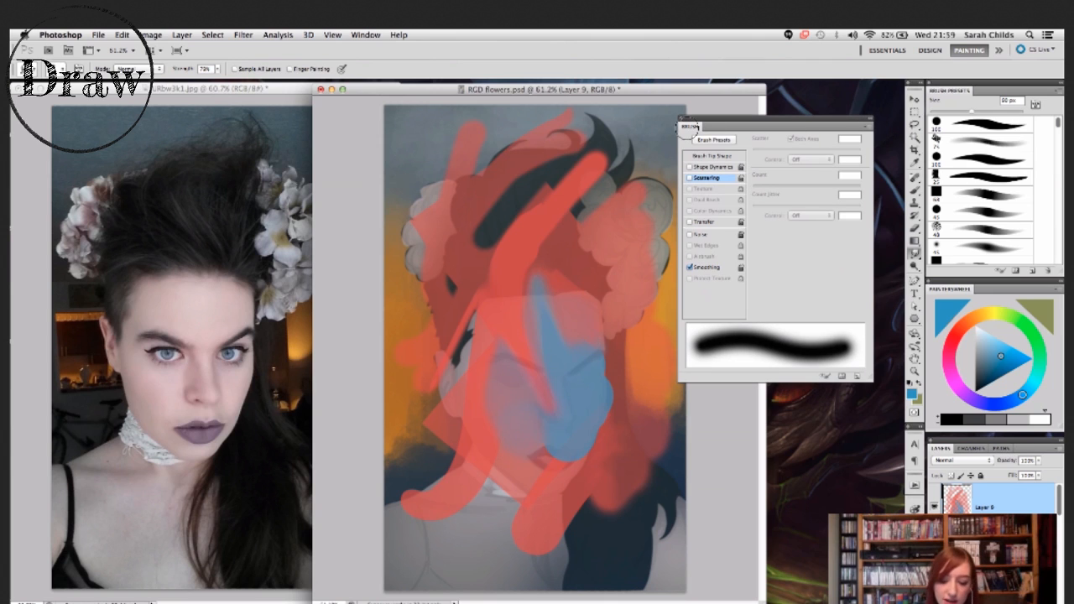
left_click_drag(746, 121, 747, 120)
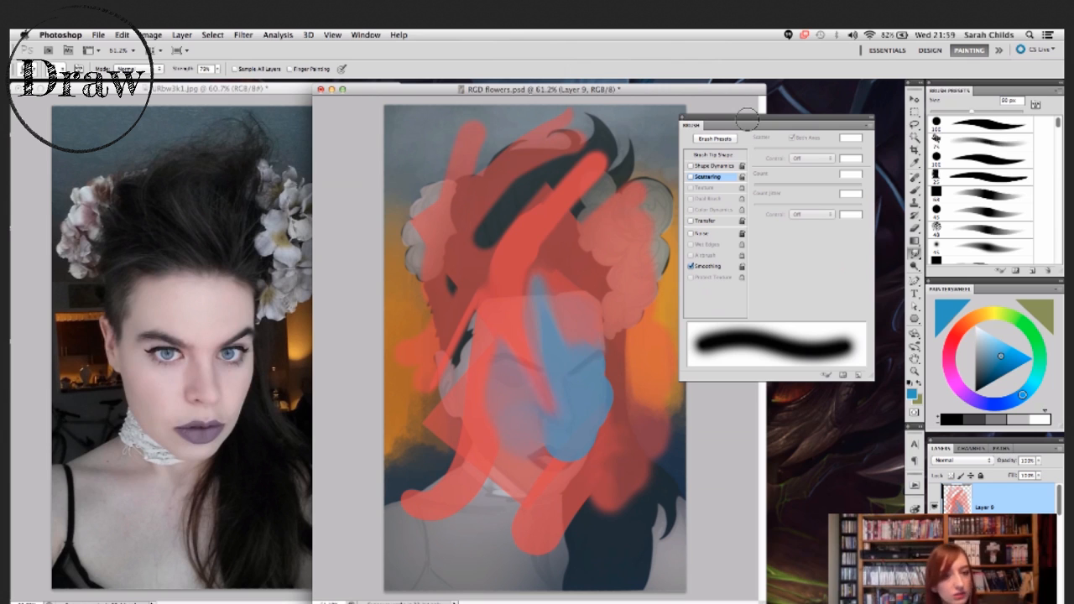
left_click_drag(824, 123, 829, 122)
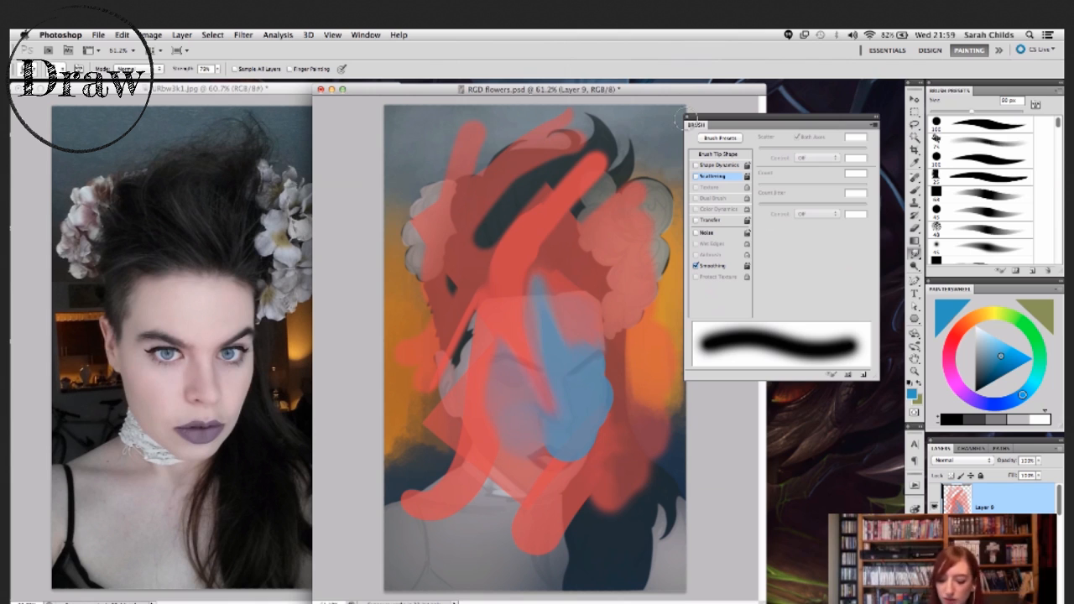
left_click(686, 119)
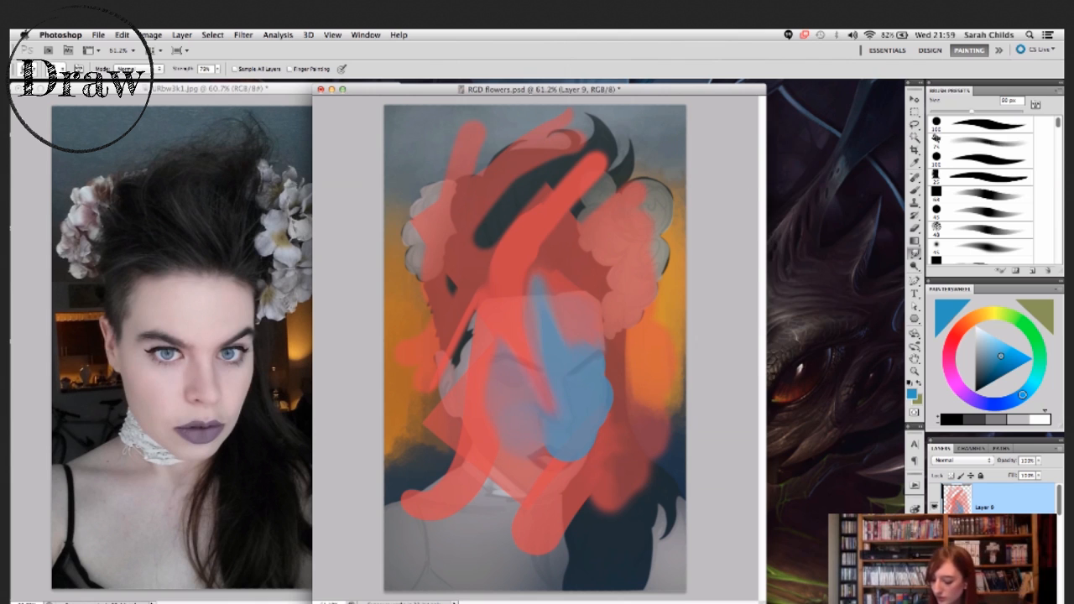
- Delete Layer 9 with the demonstration strokes and move the painting's window clear of the reference photo
key("Delete")
left_click_drag(645, 94, 740, 87)
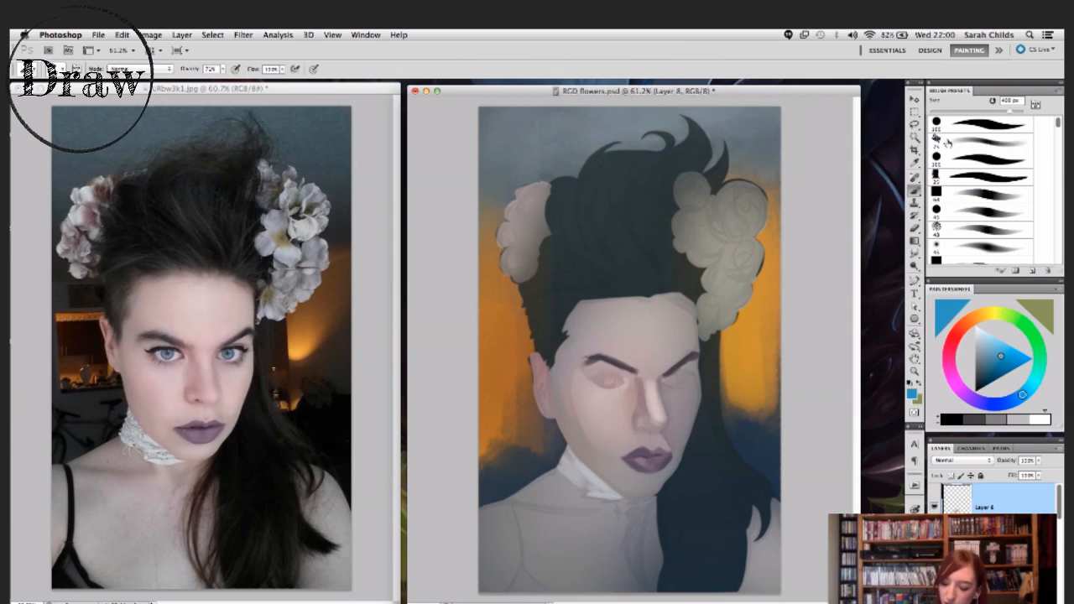
- Reduce the textured brush to 250 px, raise its opacity to 100%, and paint an opaque blue patch over the painting's left flower cluster
key("bracketleft")
key("bracketleft")
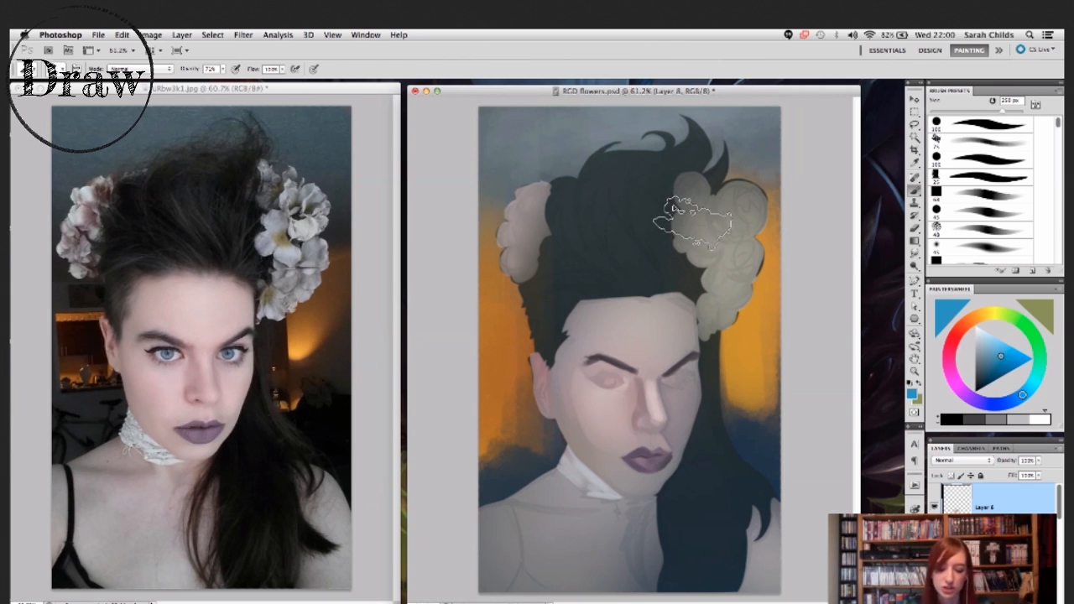
left_click(213, 68)
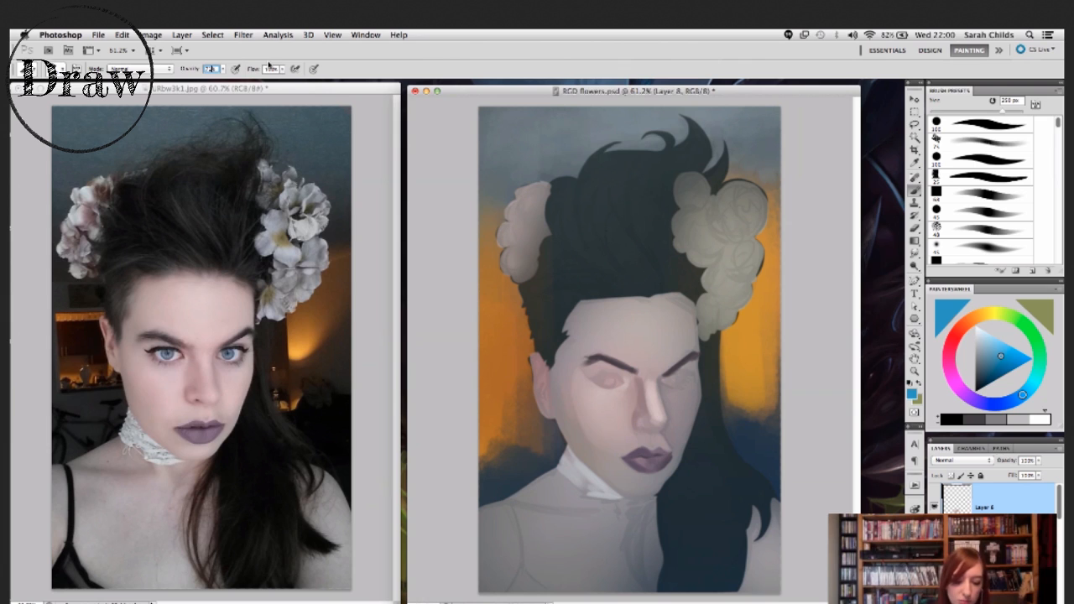
left_click(282, 70)
left_click(283, 67)
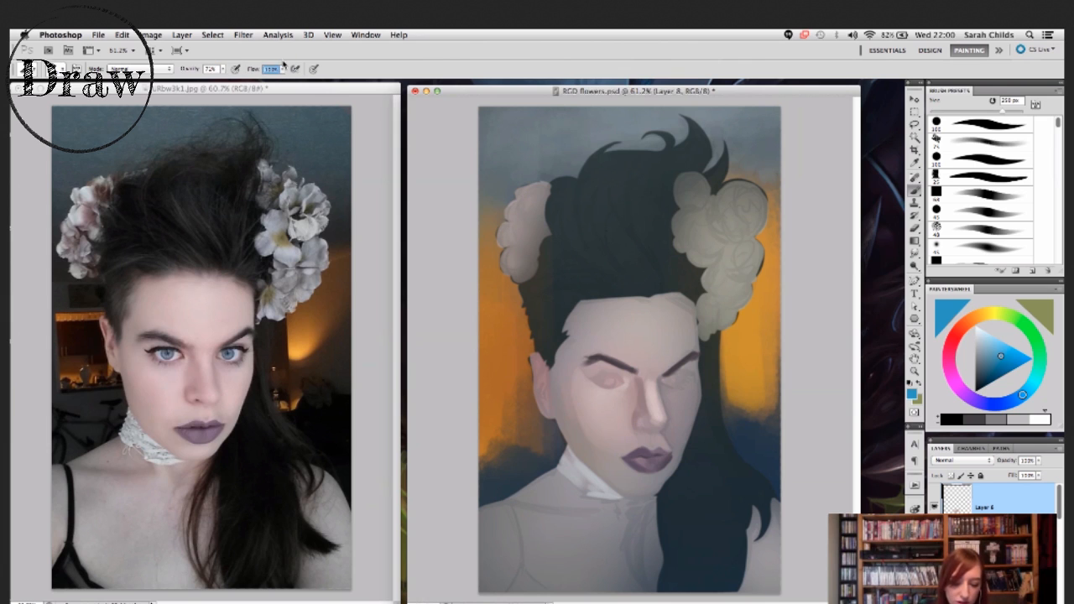
left_click(222, 70)
left_click_drag(224, 78, 261, 80)
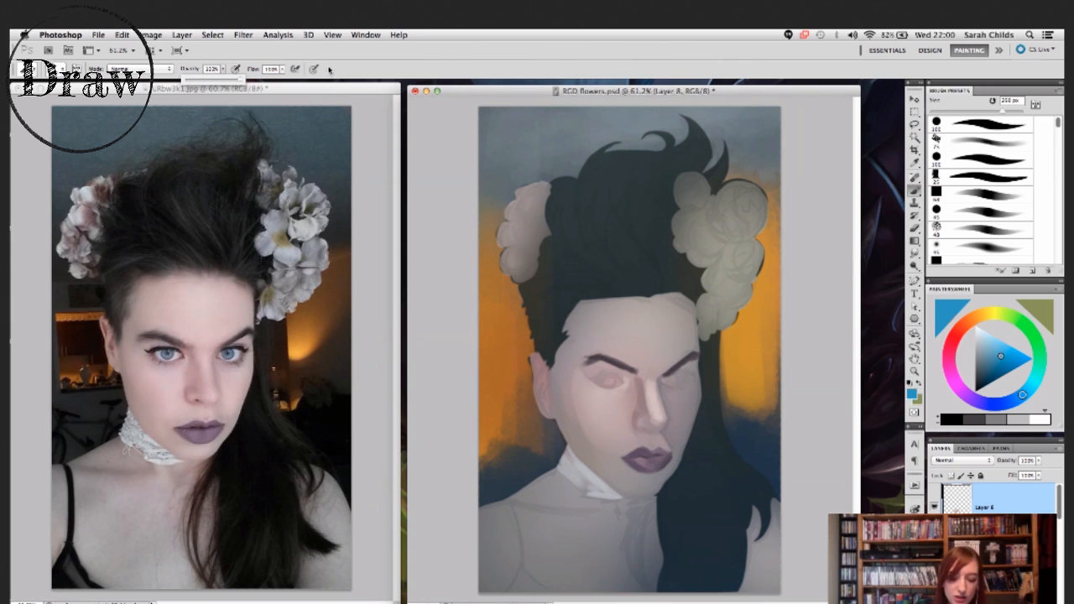
left_click_drag(530, 226, 552, 220)
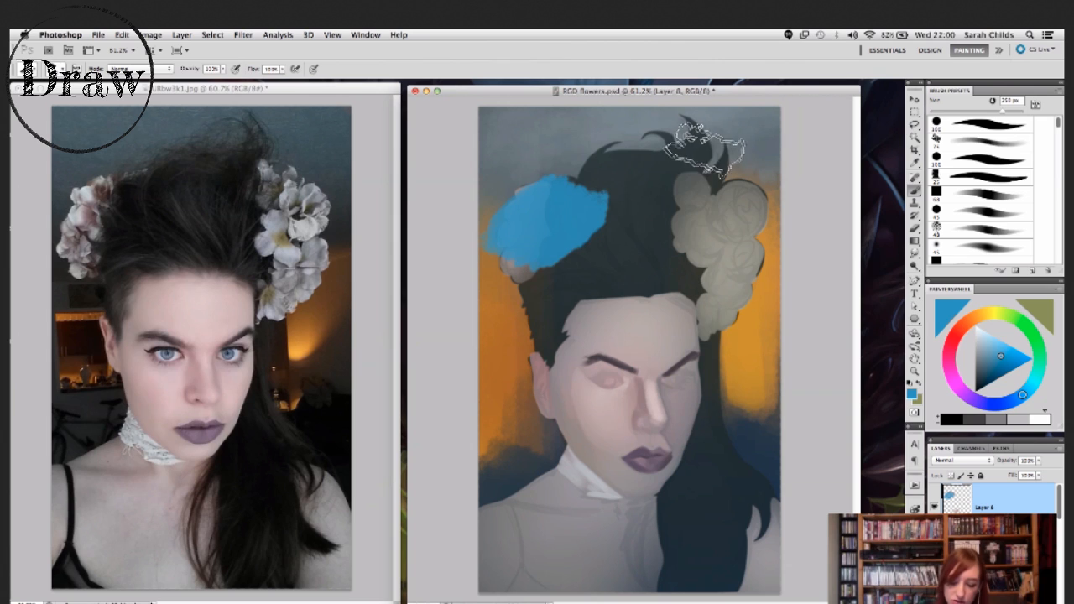
- Lower the brush opacity to 23% and paint a translucent blue patch over the hair beside the opaque one
left_click(223, 68)
left_click_drag(194, 80, 180, 81)
mouse_move(600, 209)
left_mouse_down()
mouse_move(635, 220)
mouse_move(616, 226)
left_mouse_up()
- Reduce the brush flow to roughly half and paint faint blue strokes over the lower hair, forehead, right flower cluster and upper background
left_click(282, 70)
left_click(260, 80)
left_click_drag(623, 323, 703, 289)
left_click_drag(607, 270, 767, 150)
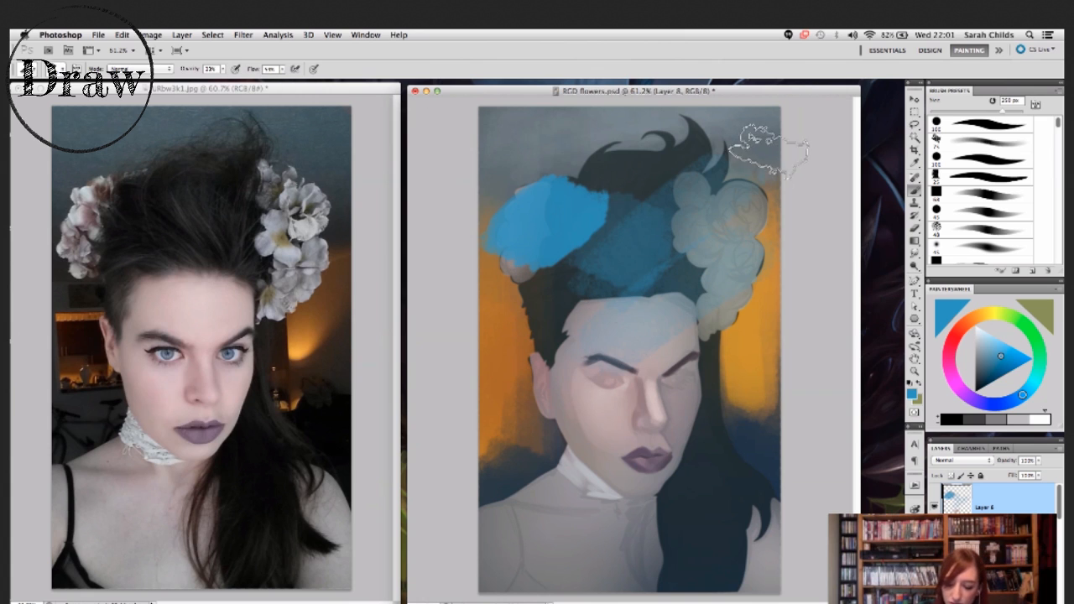
- Select the brush's flow value for editing, and set the brush opacity to 82%
double_click(271, 68)
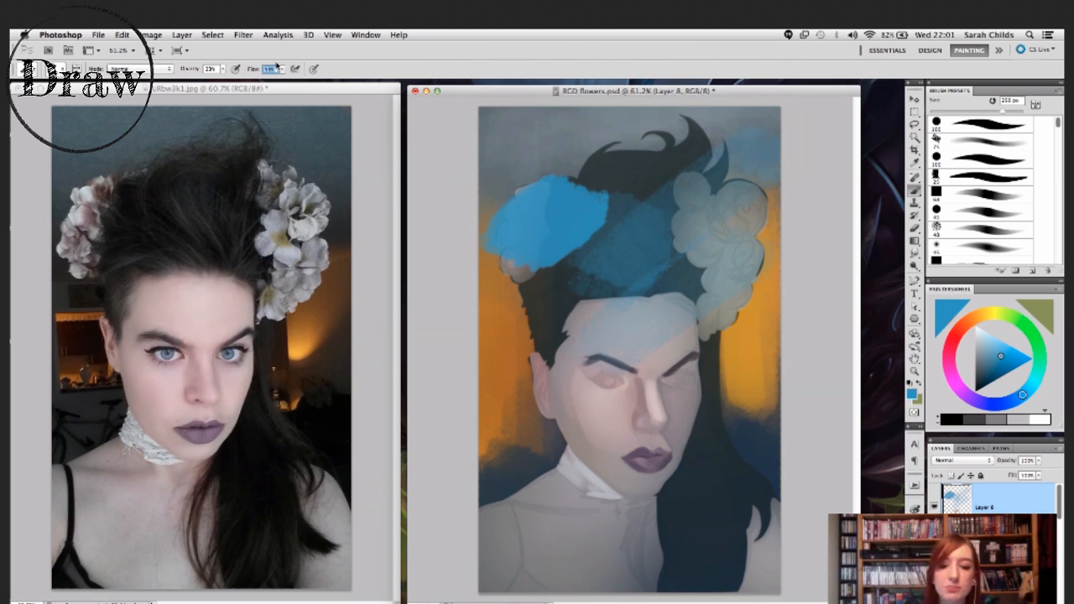
double_click(211, 68)
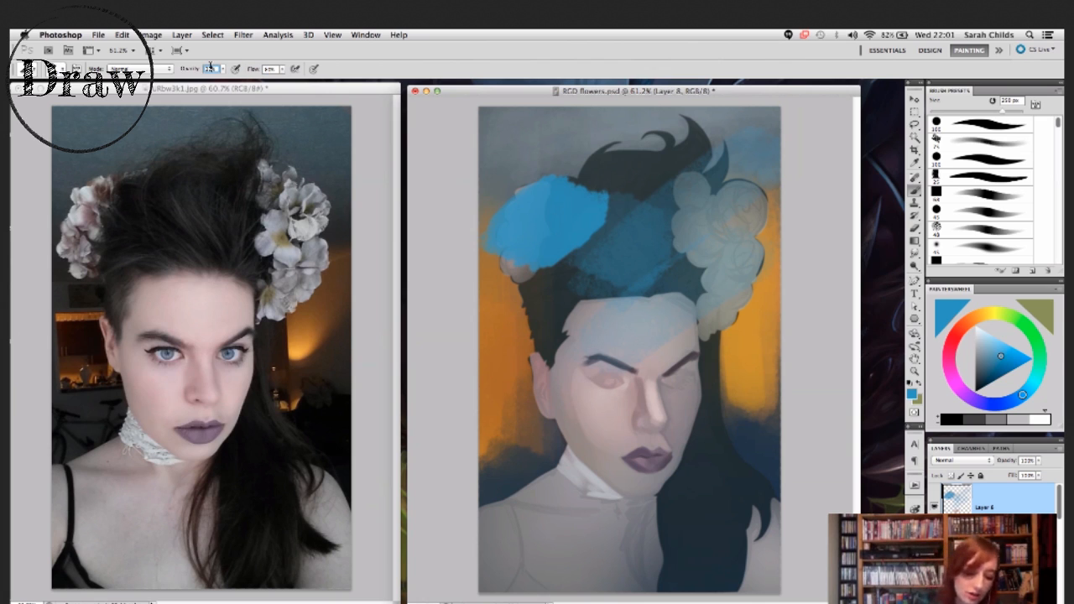
type("82")
key("Return")
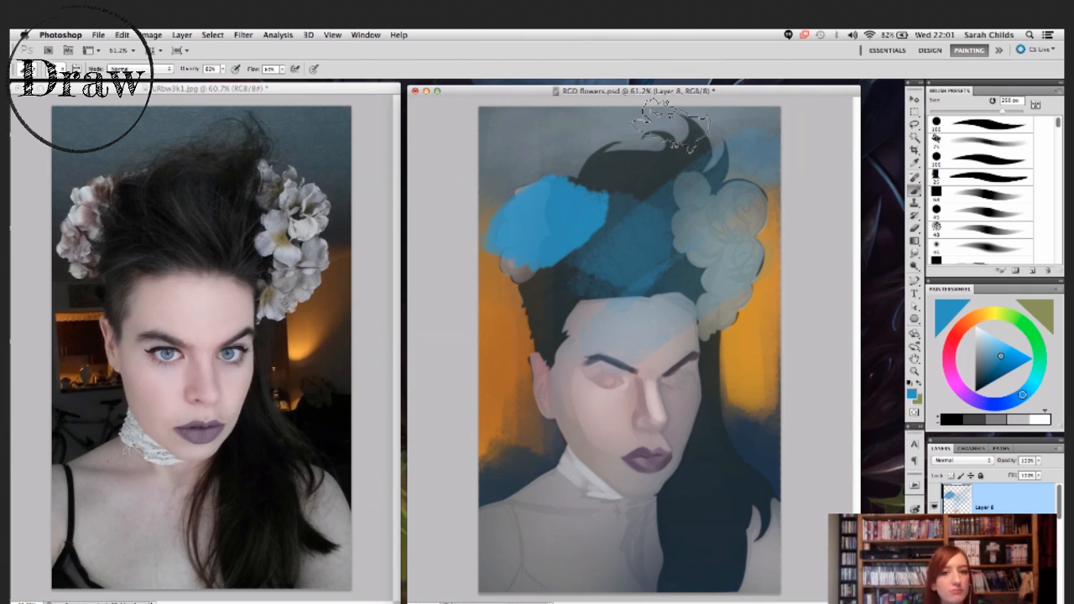
- Paint broad textured blue strokes at 82% opacity across the hair, face, right flower cluster and long hair beside the neck
mouse_move(541, 323)
left_mouse_down()
mouse_move(571, 308)
mouse_move(644, 252)
left_mouse_up()
left_click_drag(563, 373, 725, 258)
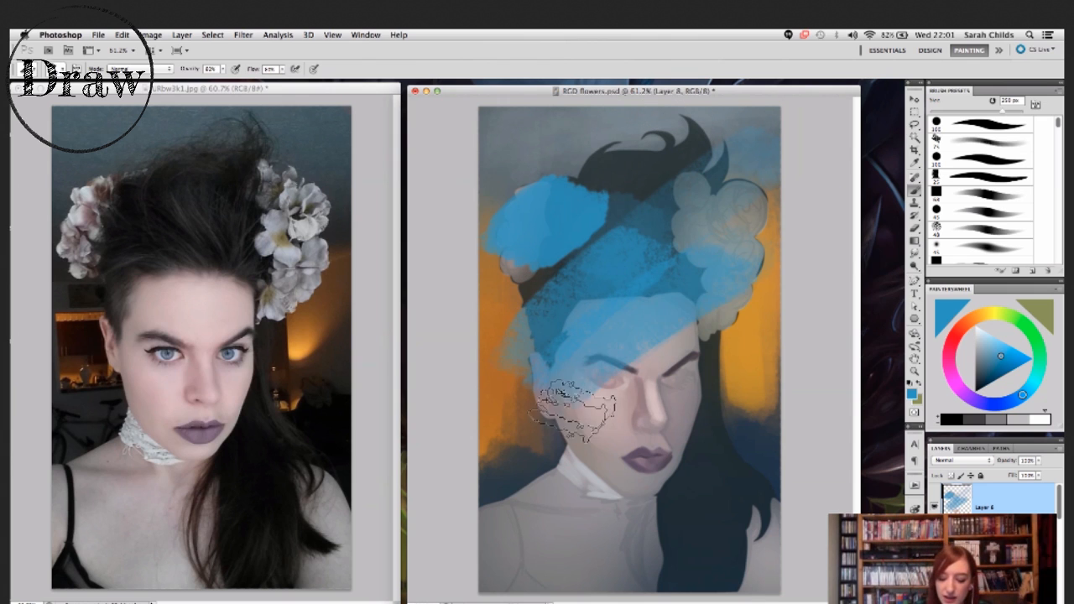
left_click_drag(576, 411, 750, 282)
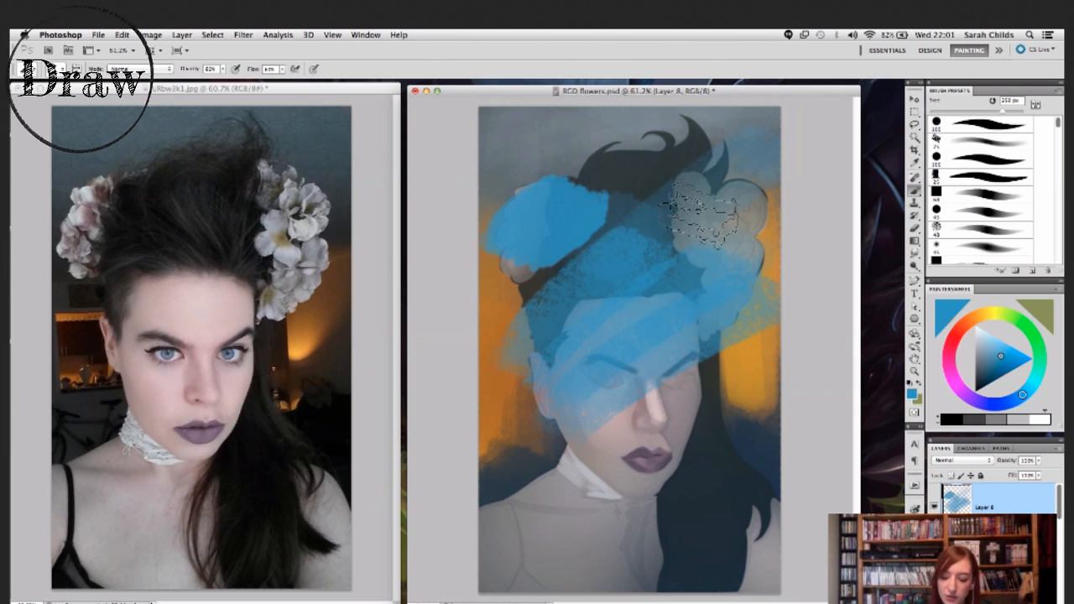
left_click_drag(700, 206, 694, 481)
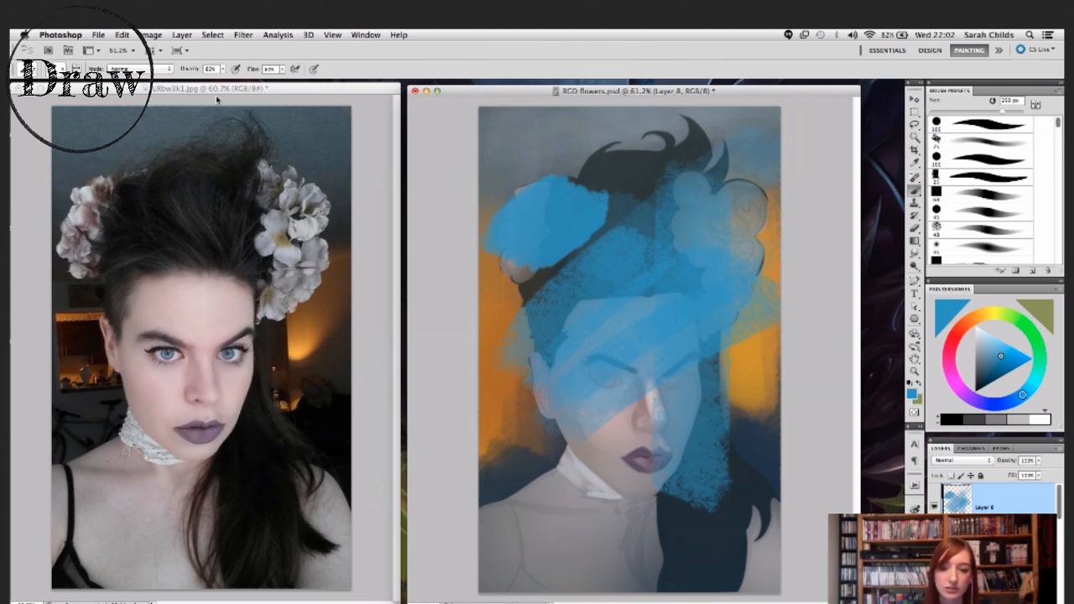
- Delete the layer holding the blue test strokes and add a new empty layer above Layer 7
key("Delete")
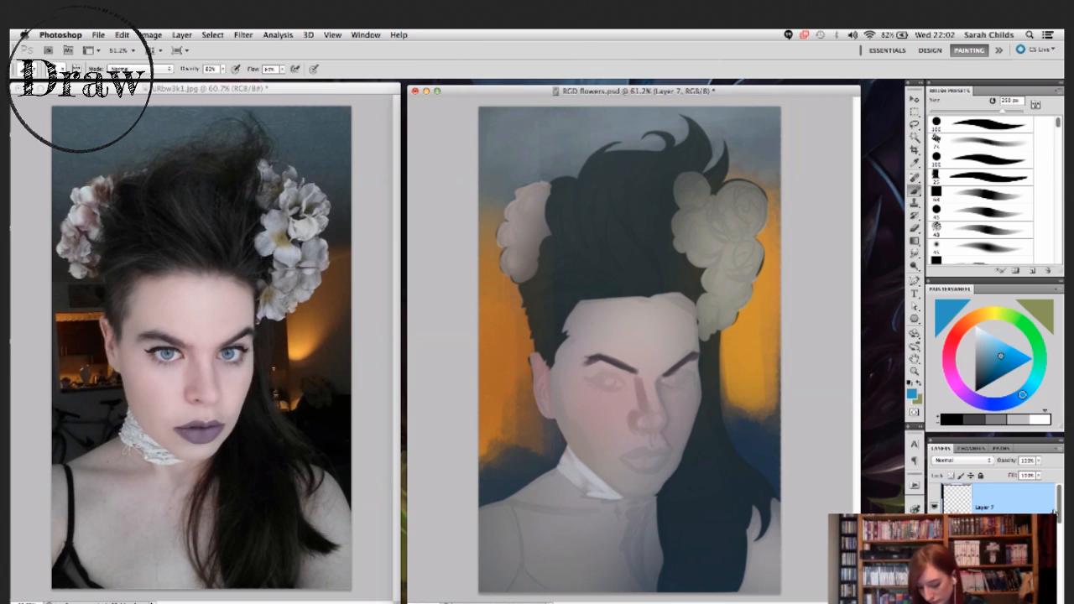
right_click(642, 427)
left_click(681, 391)
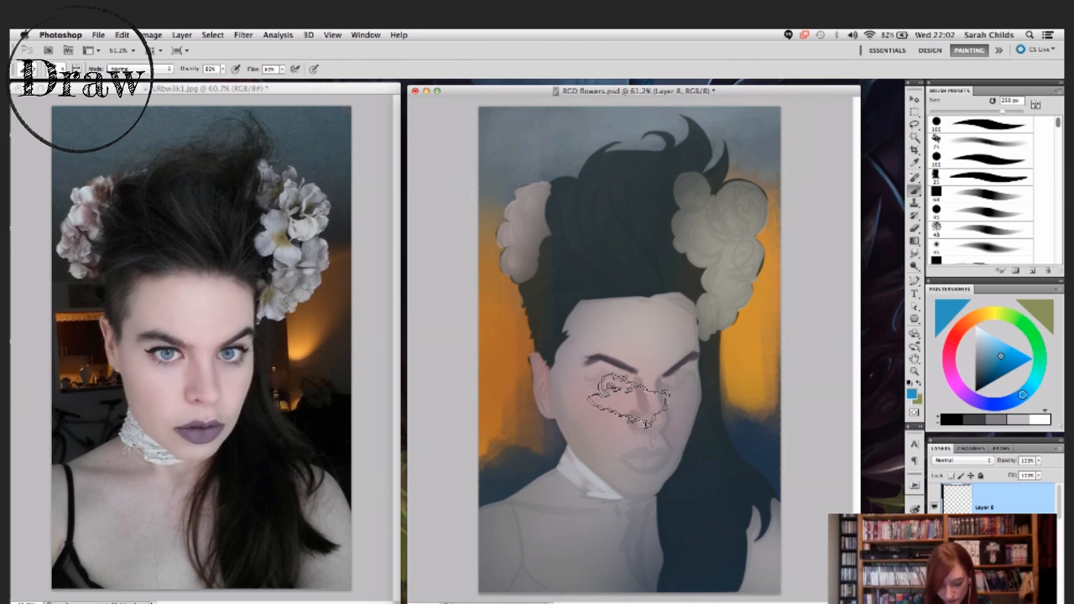
- Reduce the textured brush to 70 px and set its flow to 100%
key("bracketleft")
key("bracketleft")
key("bracketleft")
key("bracketleft")
key("bracketleft")
key("bracketleft")
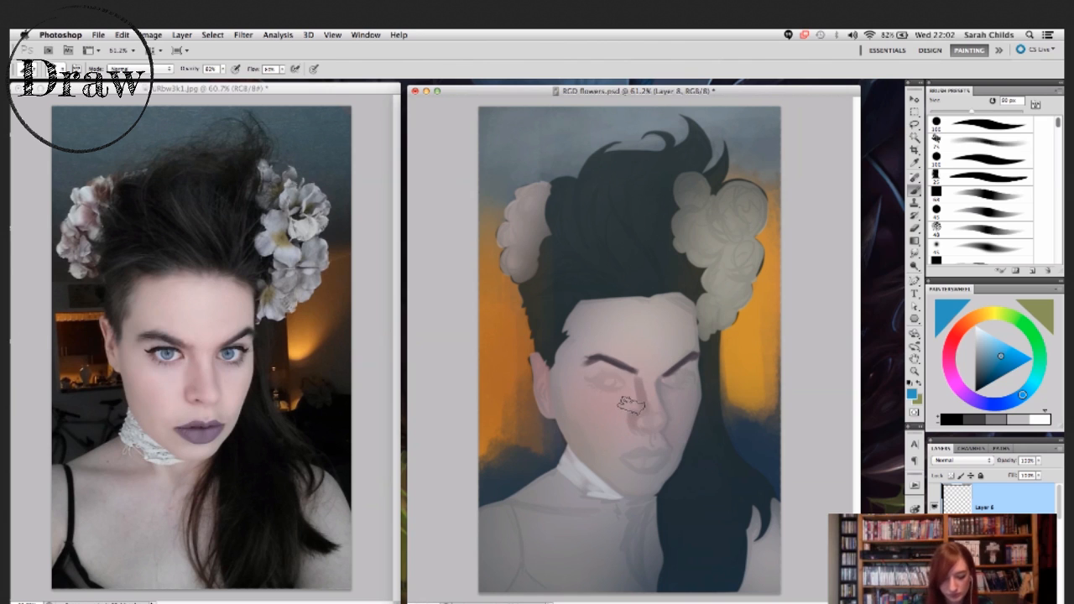
left_click(270, 69)
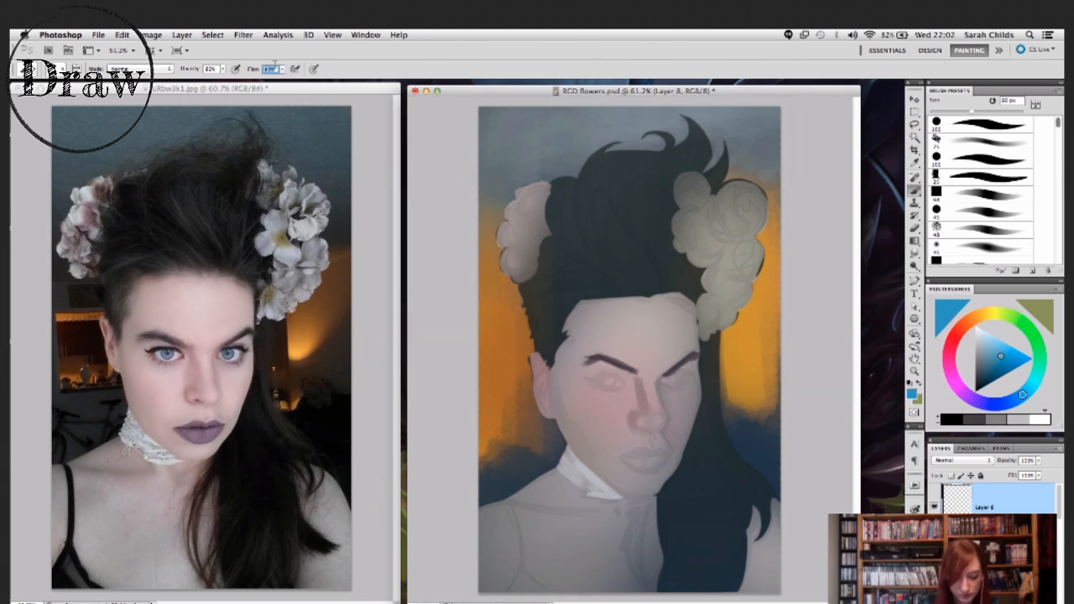
type("100")
key("Return")
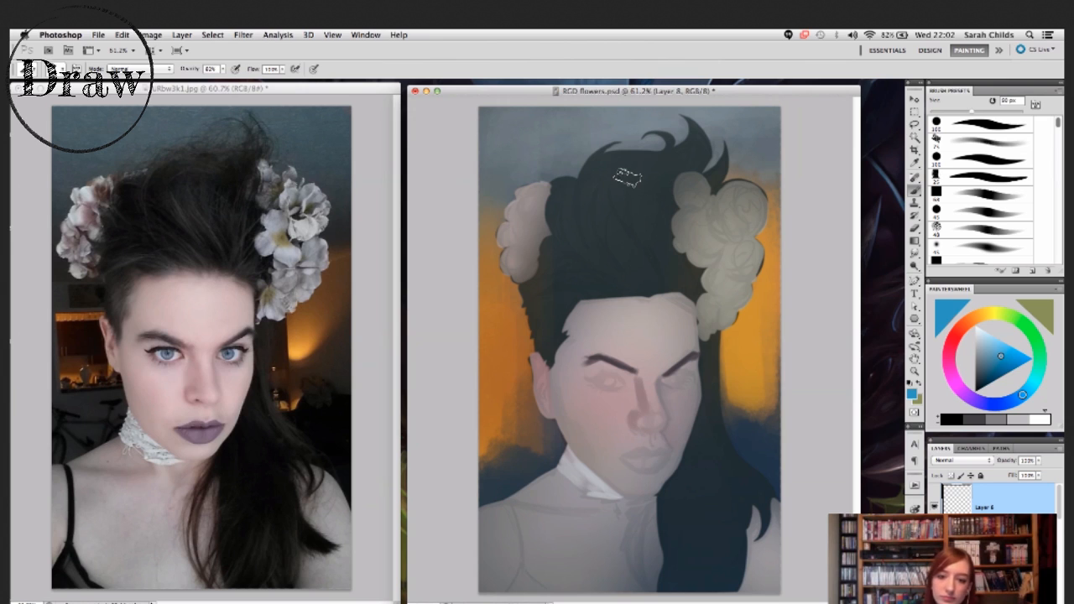
key("[")
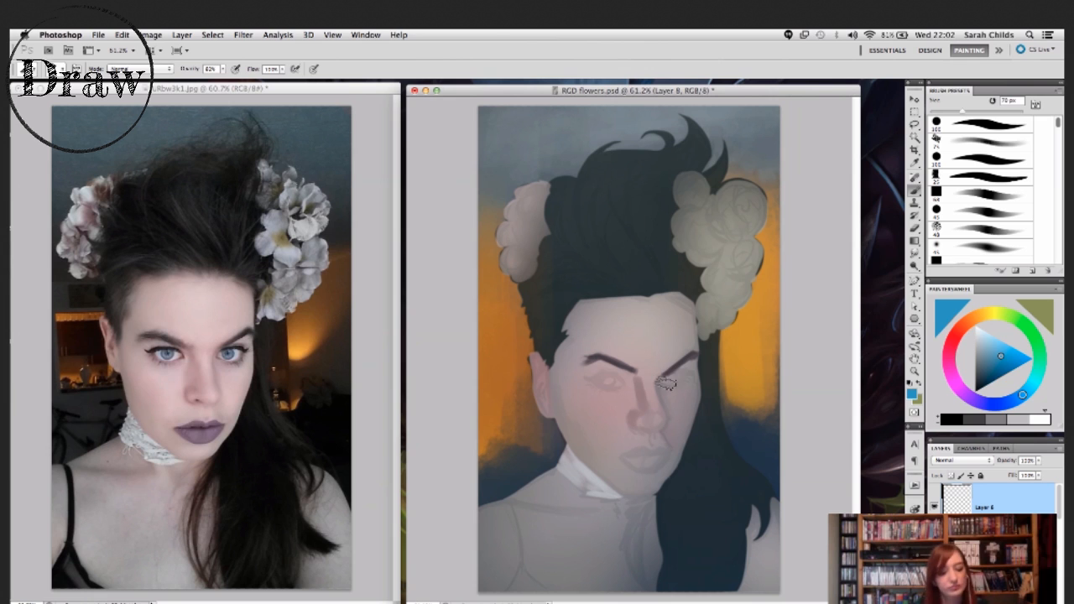
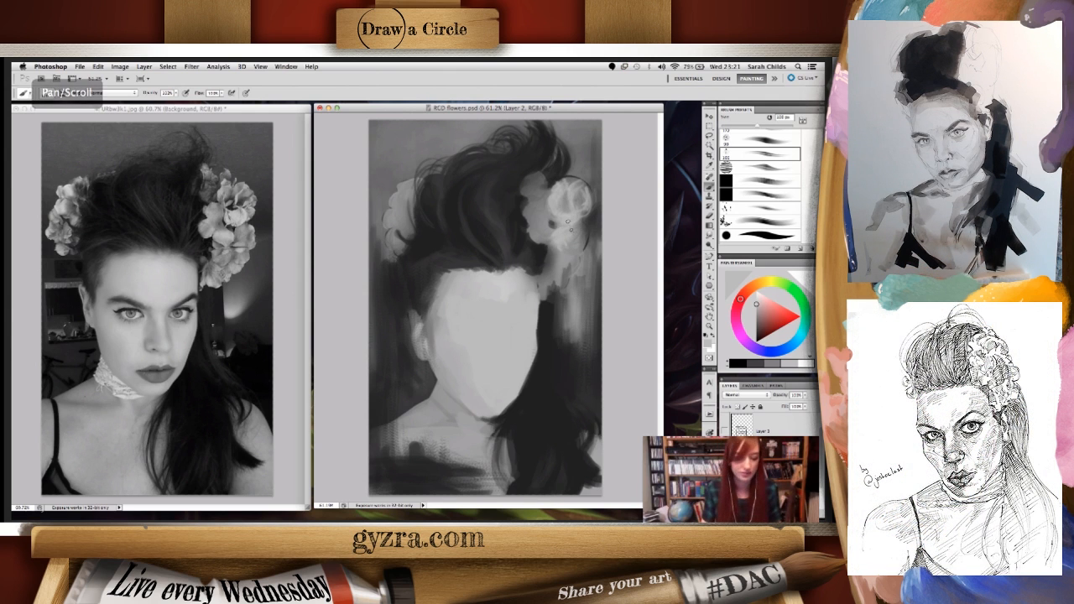
- Sample a mid-grey from between the swept-up hair and the right flower cluster, and choose a different textured brush preset
left_click(466, 231, "alt")
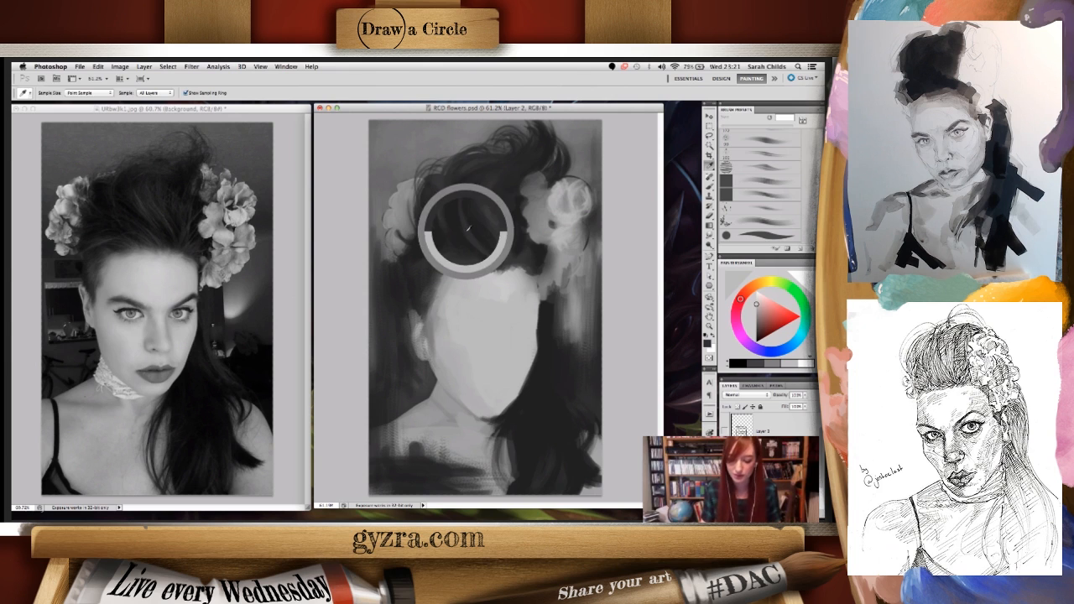
left_click(523, 189)
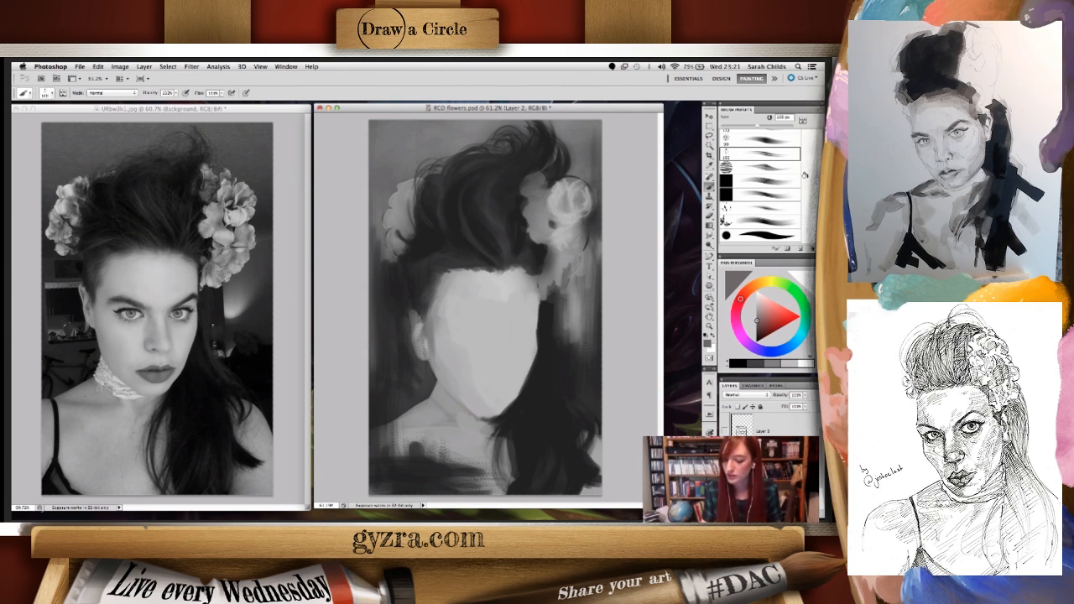
scroll(802, 178, "up", 4)
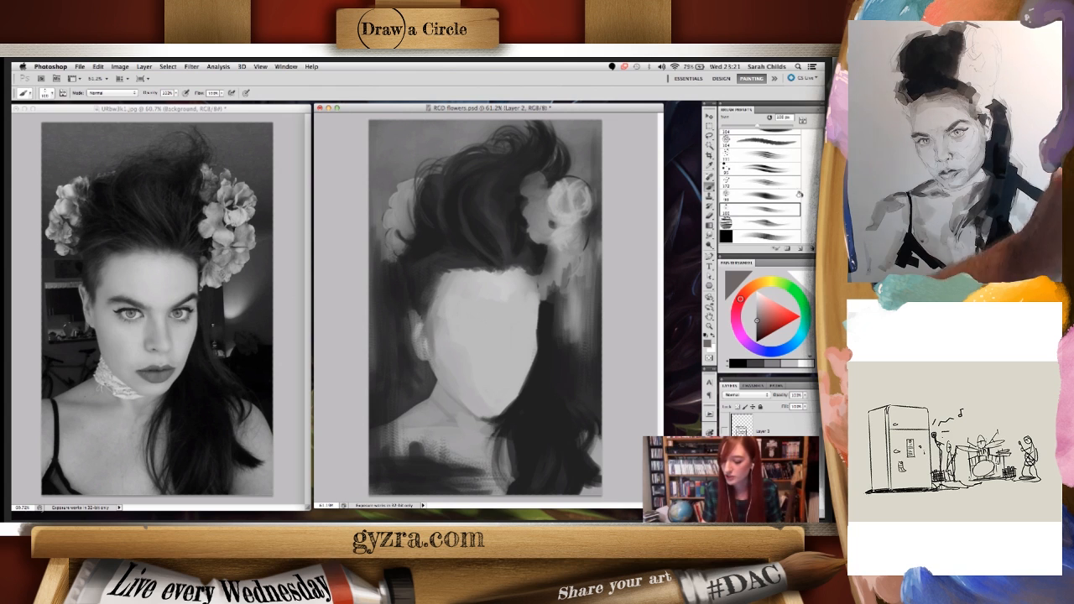
left_click(769, 173)
left_click_drag(579, 187, 537, 373)
key("ctrl+z")
left_click(756, 164)
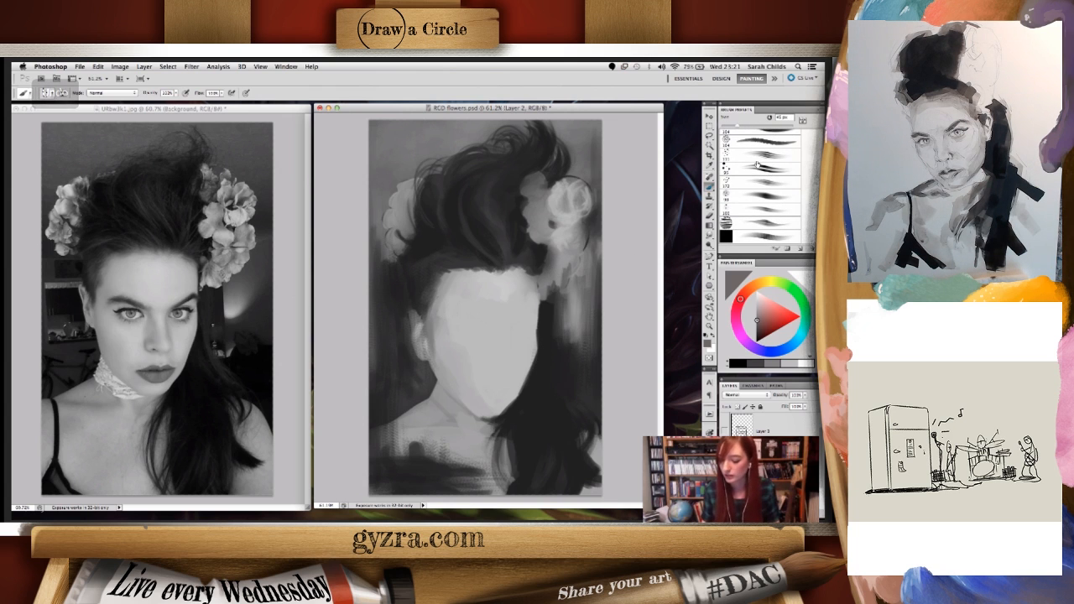
- Adjust the brush size and paint lighter grey strands into the swept-up hair above the forehead
key("bracketright")
key("bracketright")
key("bracketright")
key("bracketright")
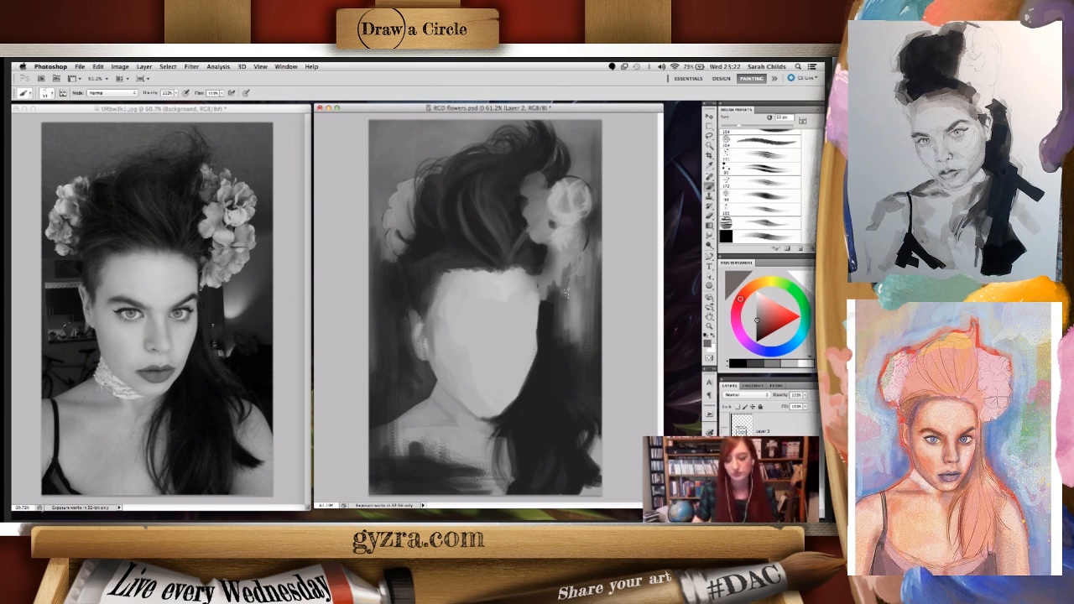
key("bracketleft")
key("bracketleft")
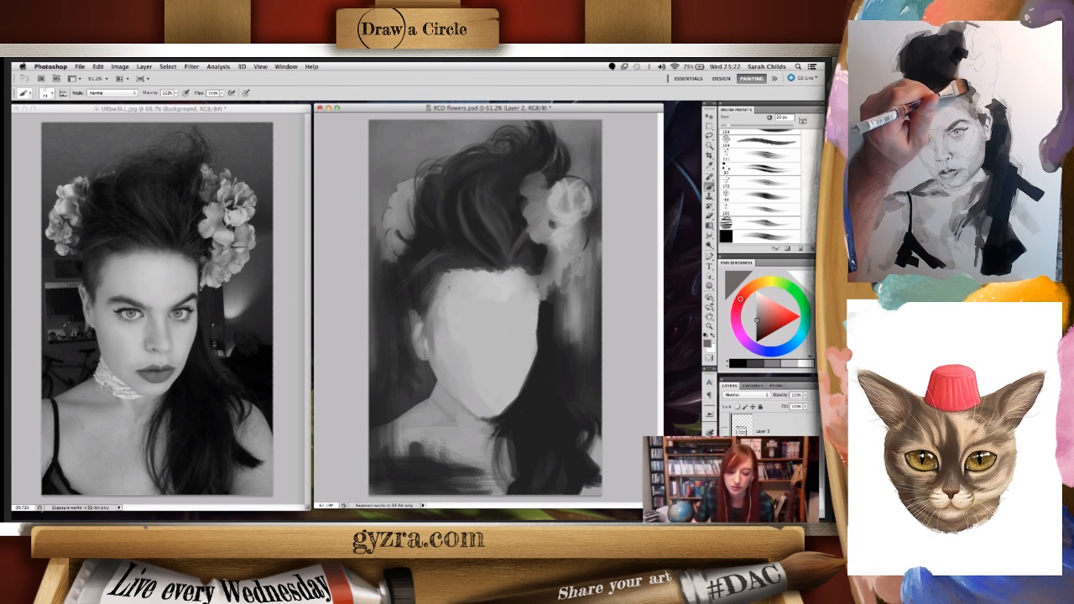
- Sample tones around the hairline and paint the transition between hair and skin at the left temple
right_click(423, 254)
left_click(457, 252)
left_click_drag(443, 286, 435, 306)
right_click(446, 290)
left_click(442, 317)
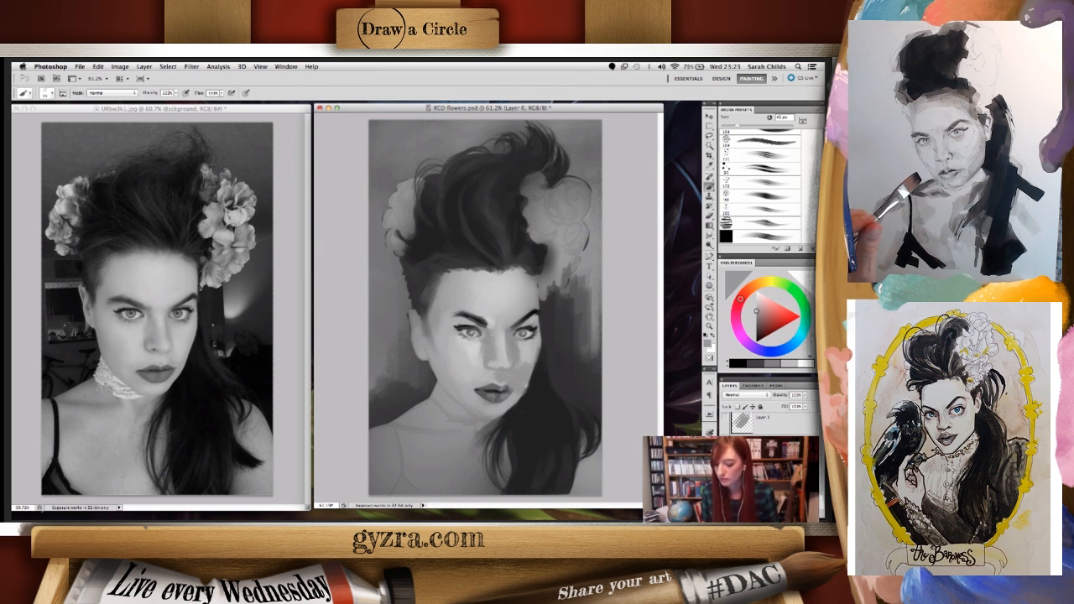
- Undo the last change to bring back the faceless painted version, and save the document
key("super+z")
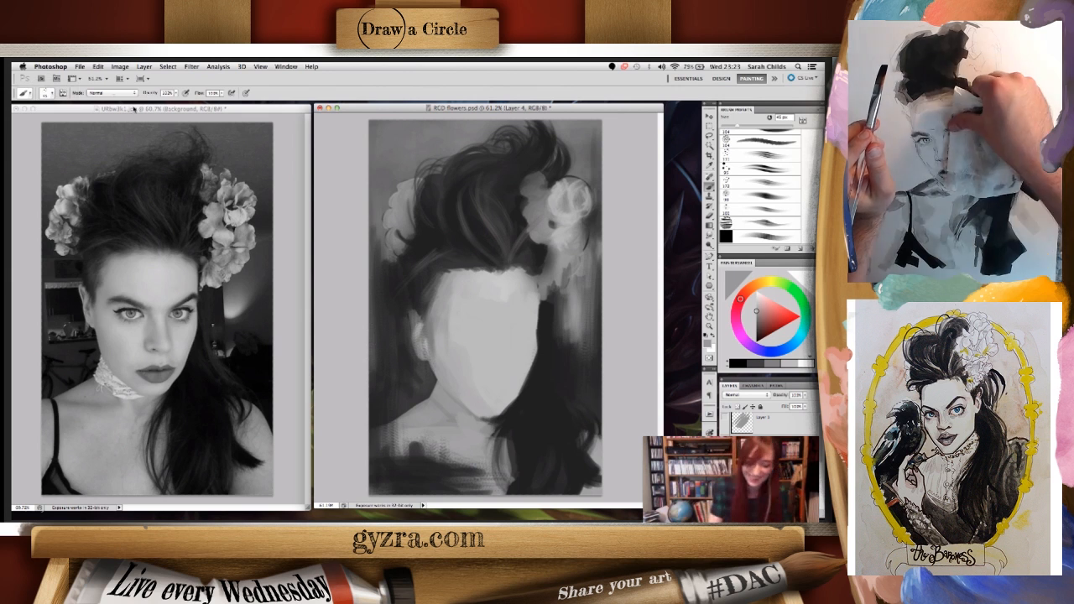
left_click(79, 66)
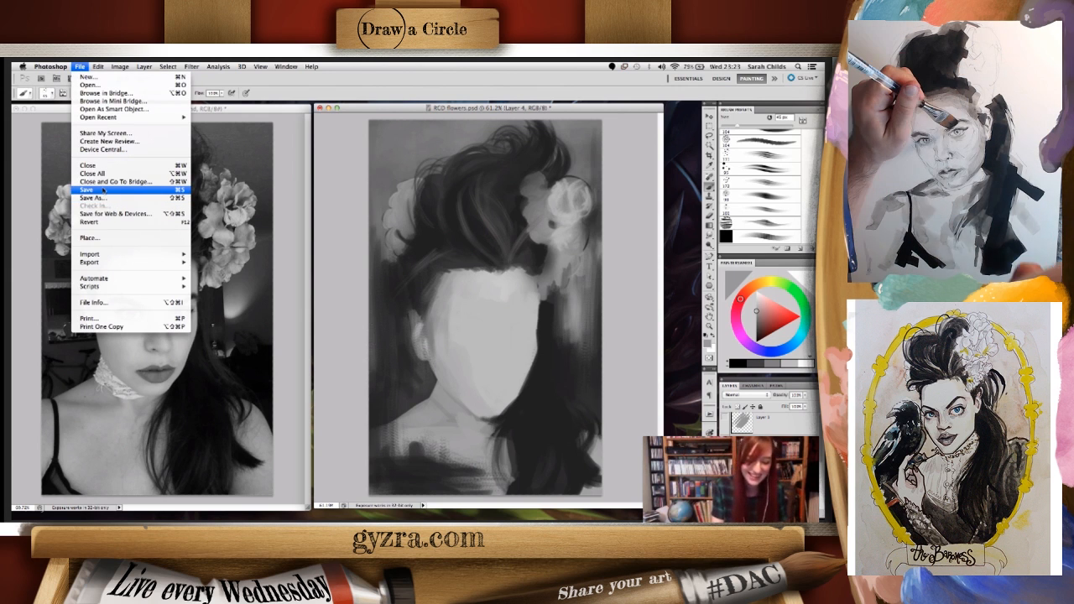
left_click(116, 220)
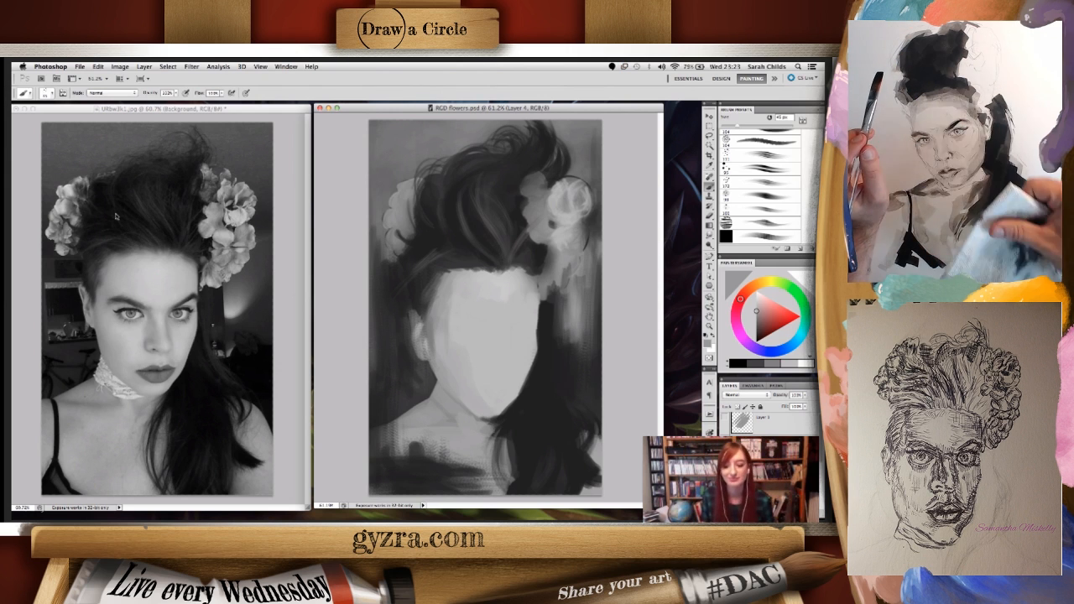
- Sample a dark grey from the hair beside the face and choose another preset from higher in the brush list
right_click(512, 293)
left_click(513, 270)
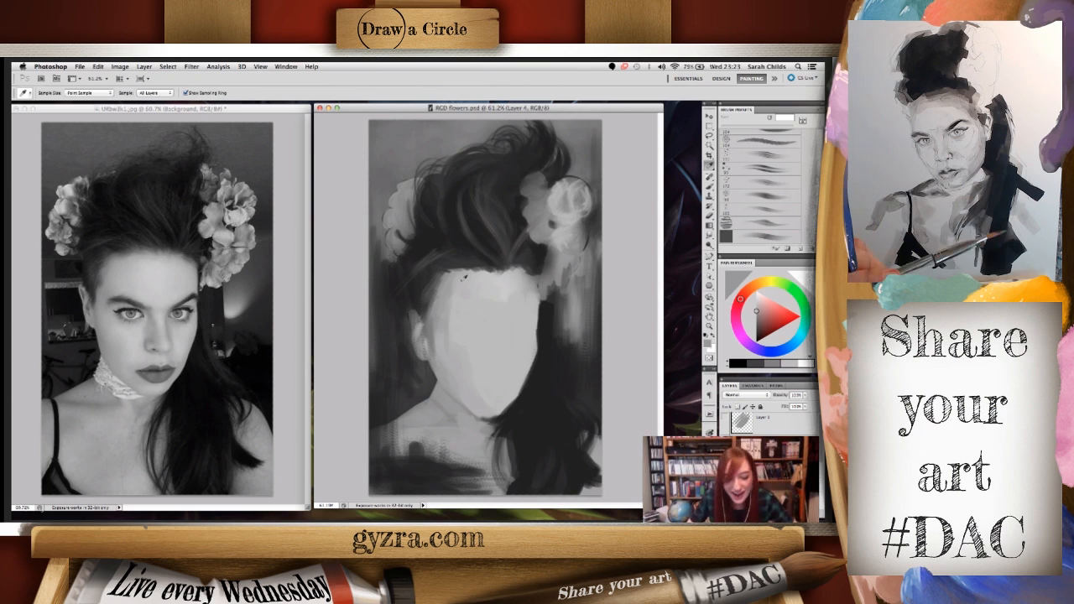
left_click(553, 353)
right_click(563, 340)
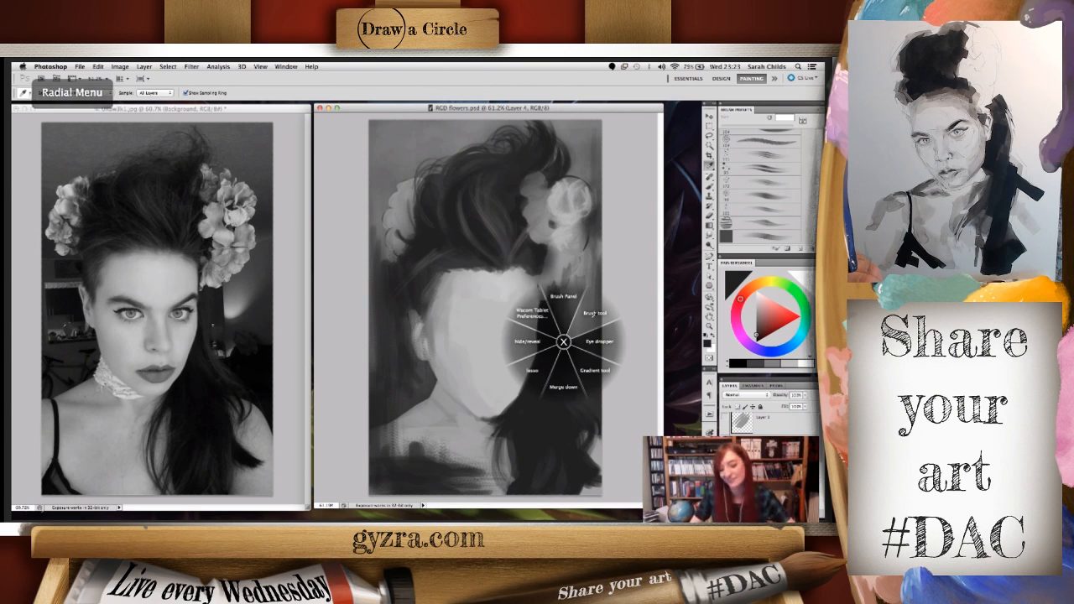
left_click(585, 331)
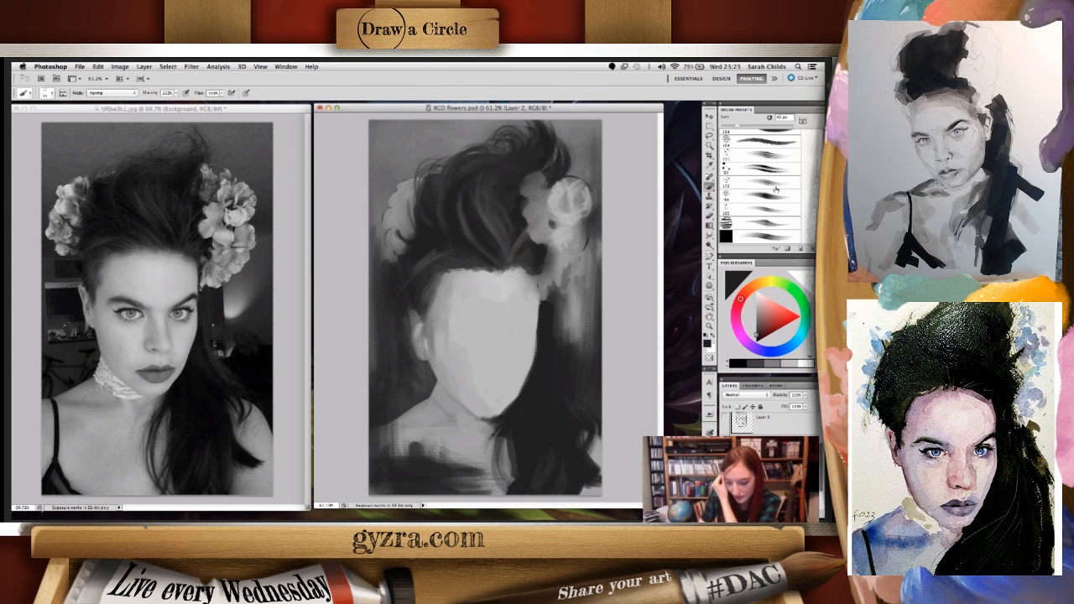
left_click_drag(819, 174, 819, 134)
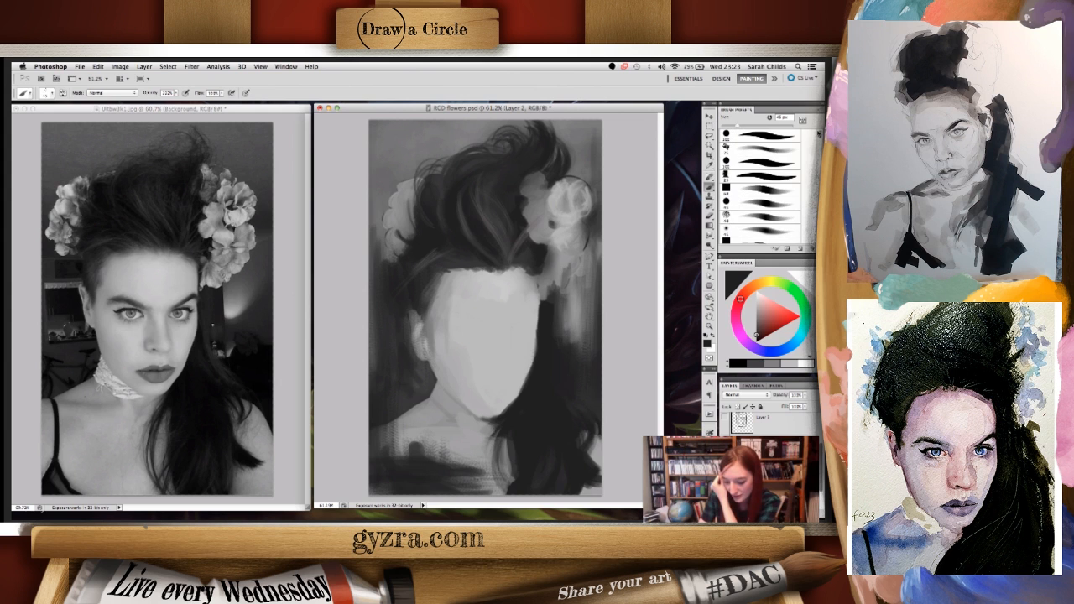
left_click(777, 155)
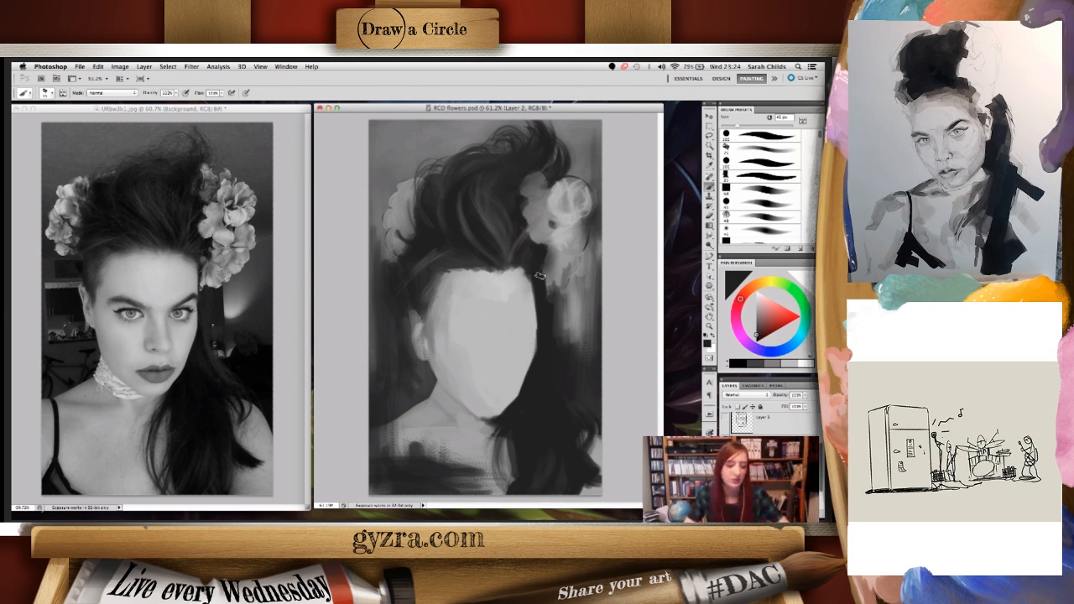
- Sample a light grey and paint petals along the lower part of the right flower cluster on Layer 2
key("i")
left_click_drag(554, 279, 562, 280)
left_click(635, 222)
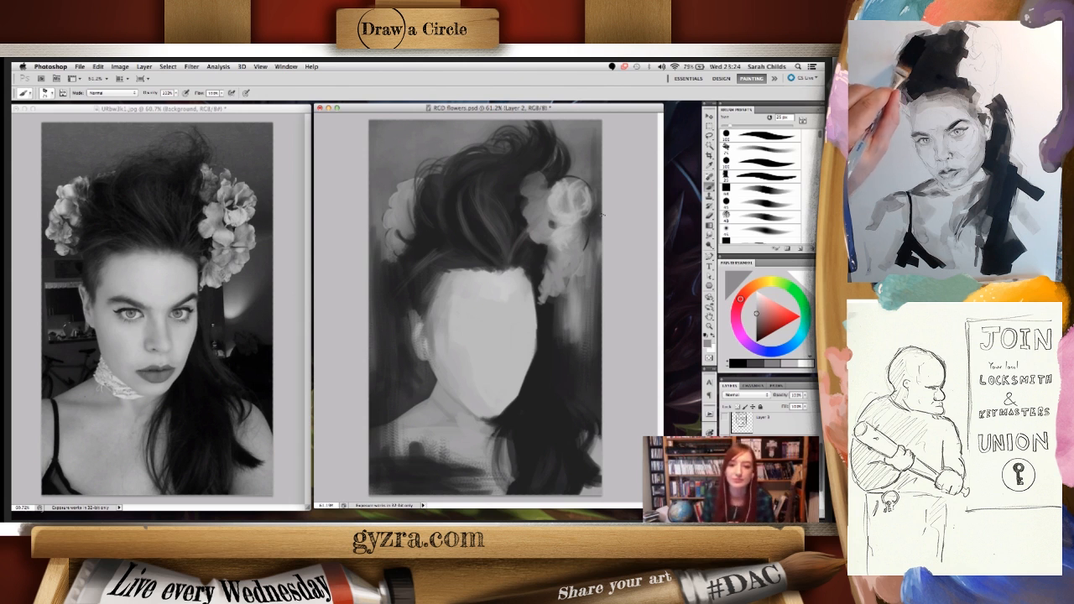
- Sample a dark grey and paint both angled eyebrows on the blank face with the 25 px brush on Layer 4
right_click(577, 278)
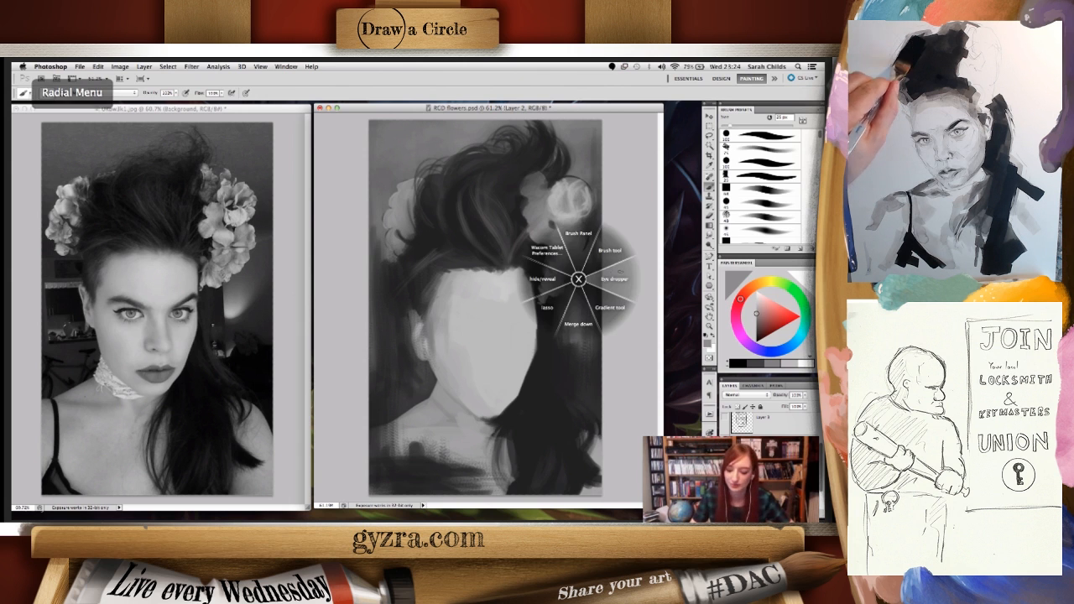
left_click(548, 315)
left_click(547, 320)
right_click(575, 298)
left_click(611, 265)
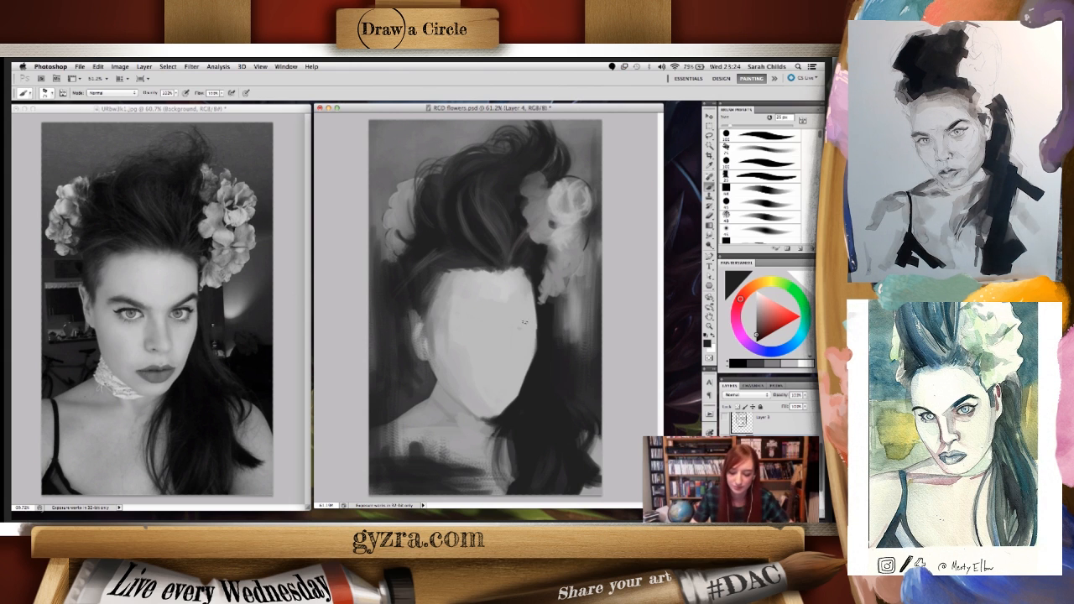
left_click_drag(532, 324, 535, 322)
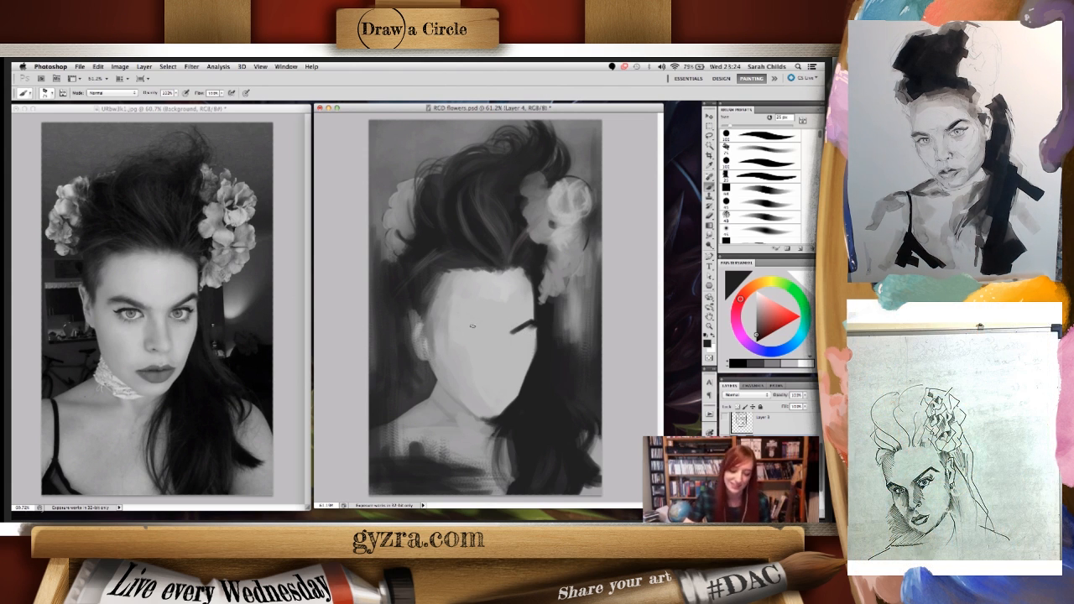
left_click_drag(476, 327, 463, 322)
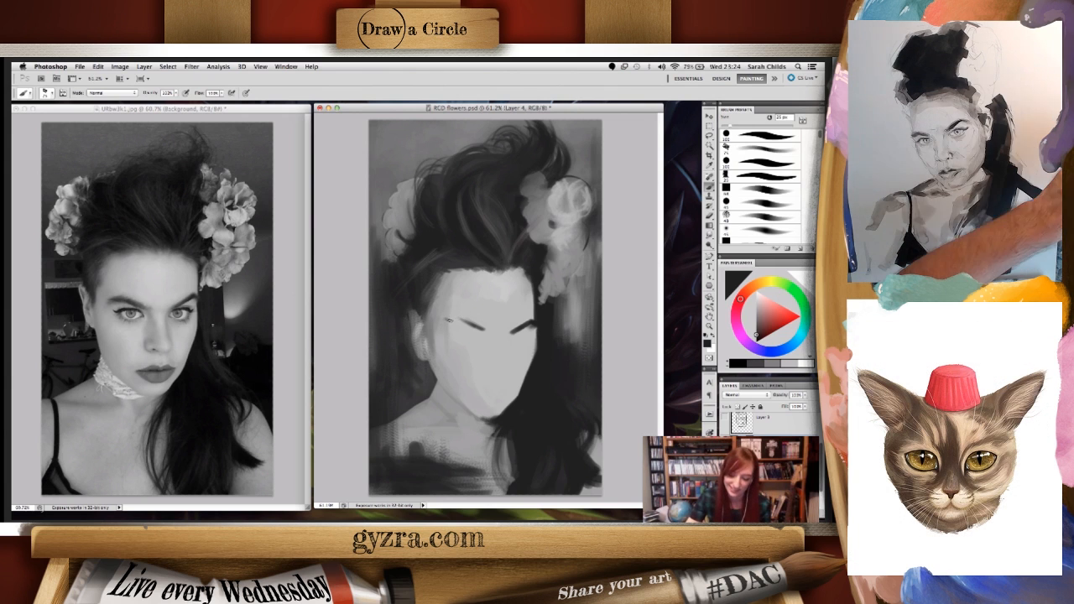
left_click_drag(464, 320, 450, 317)
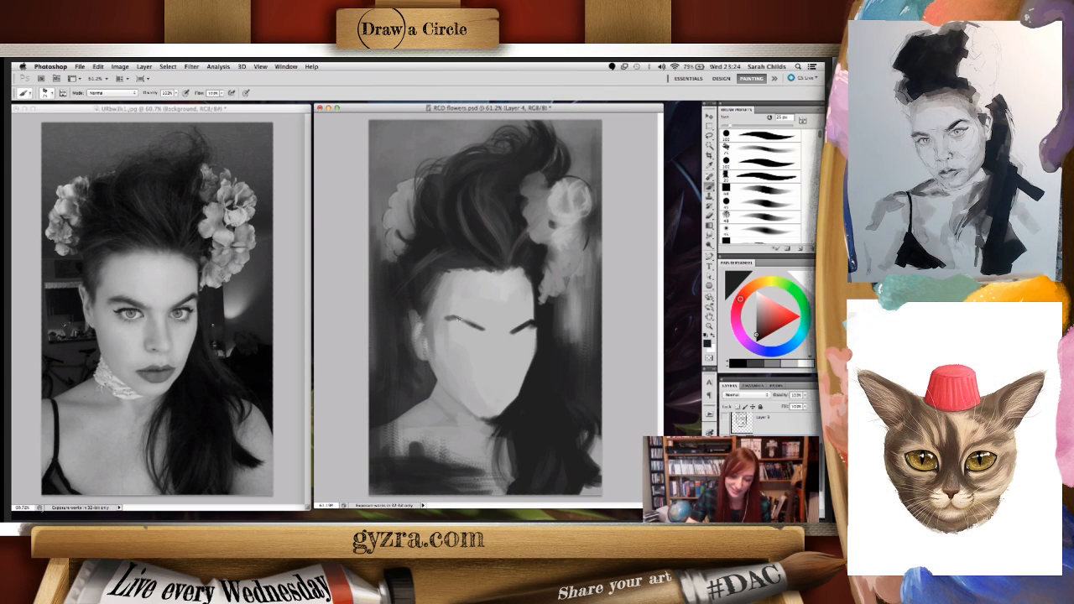